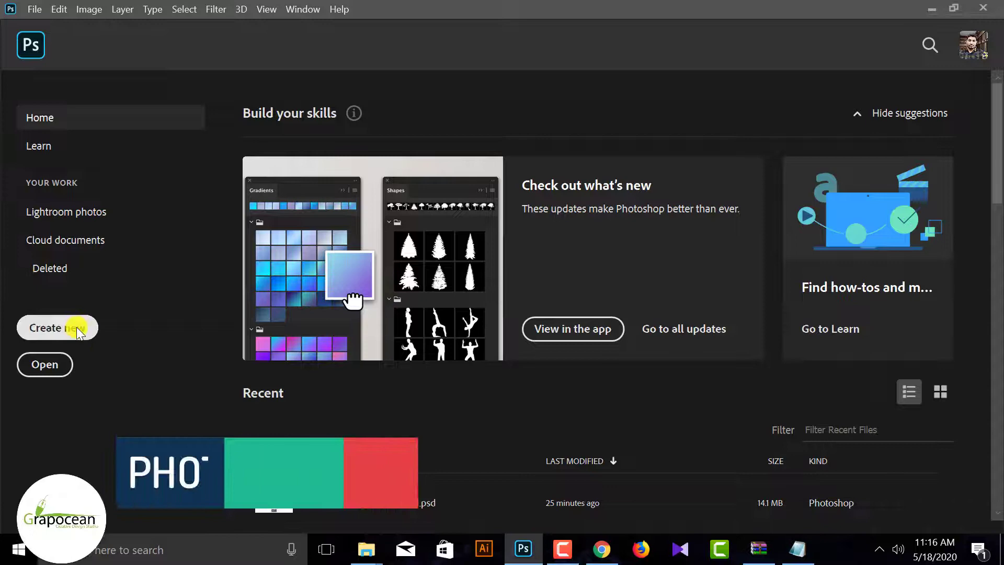
Step: Create a new document named 'Facewash Tube Design' at 851 × 1544 px and 300 ppi
click(76, 327)
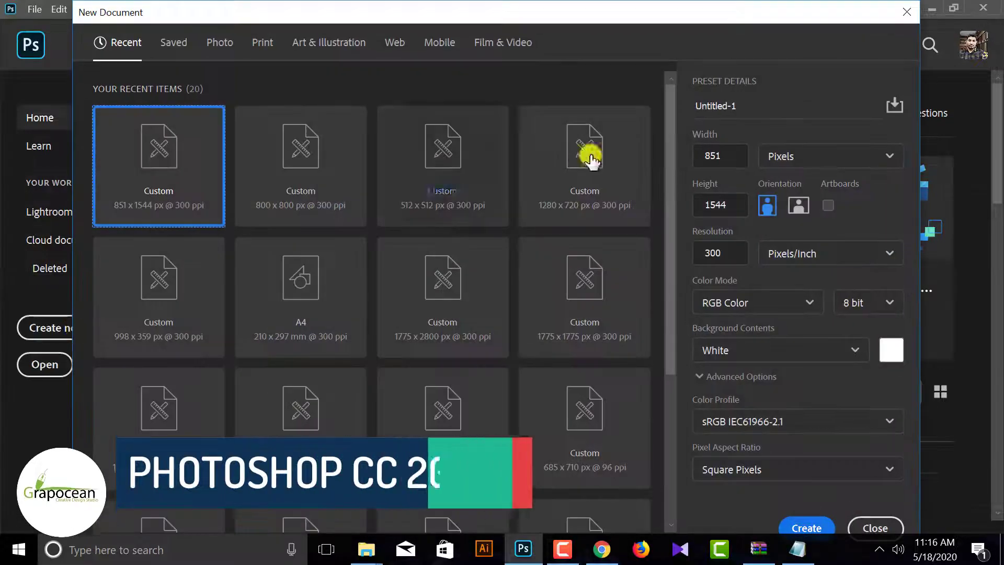
text(Face)
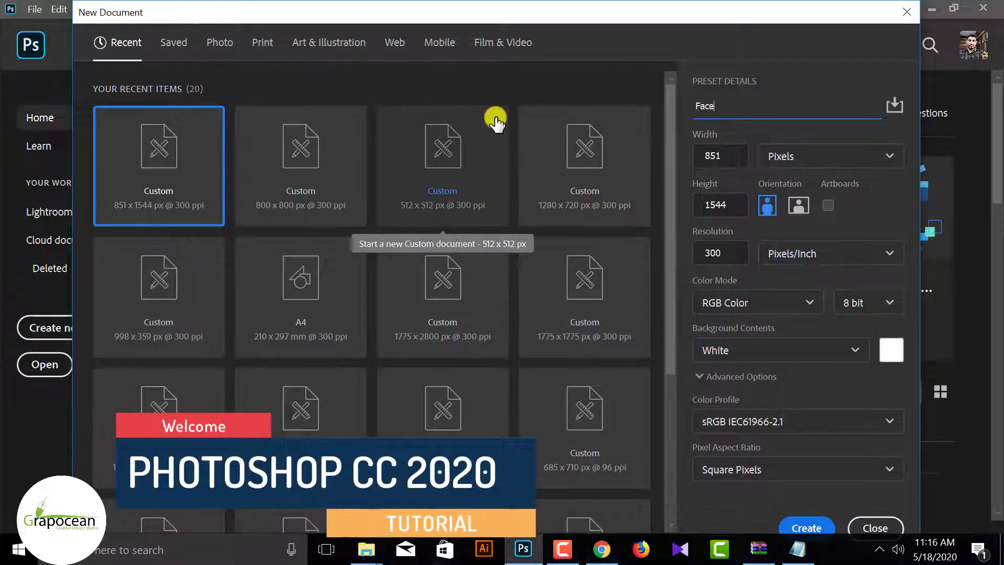
text(W)
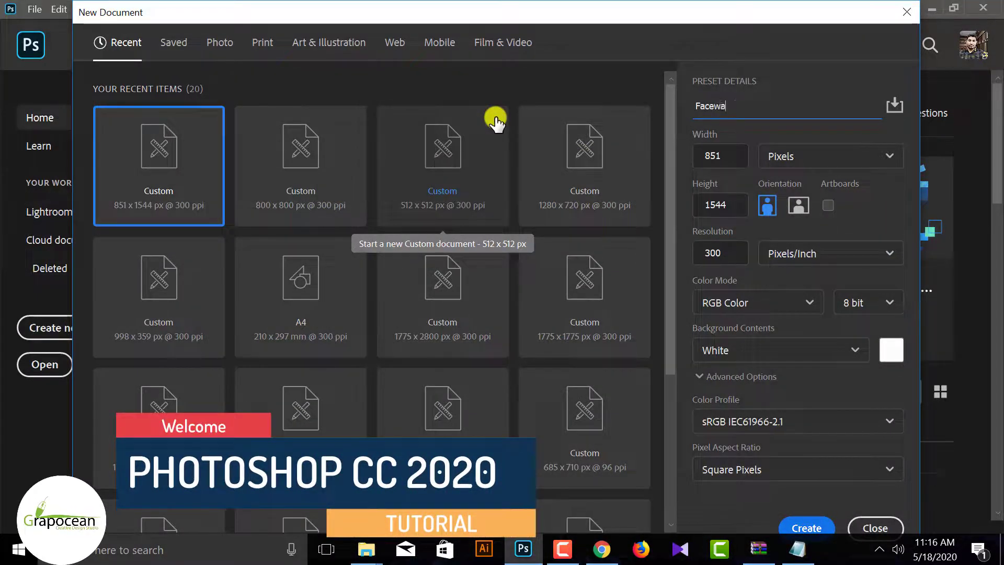
text( Design)
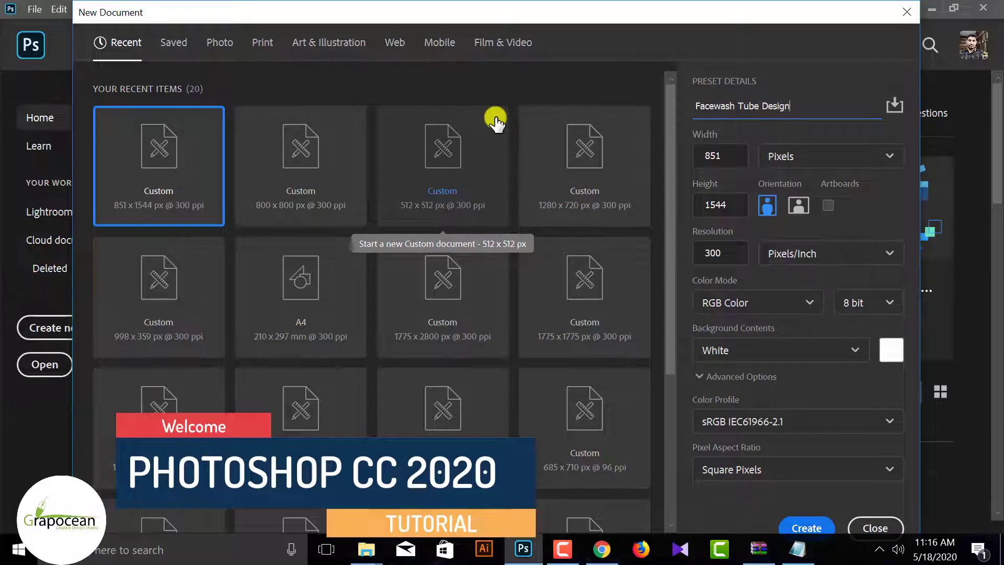
key(BackSpace)
key(BackSpace)
key(BackSpace)
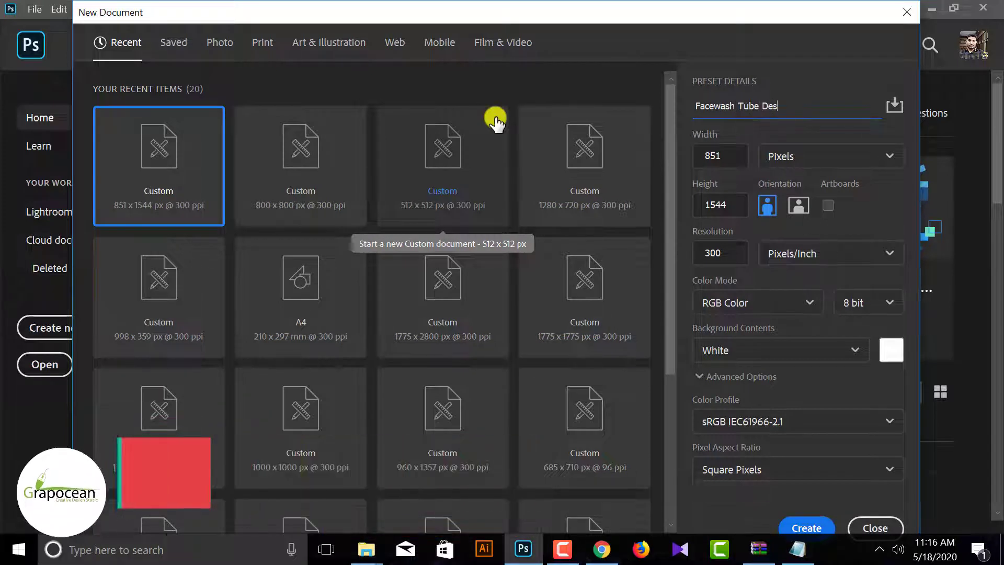
text(in)
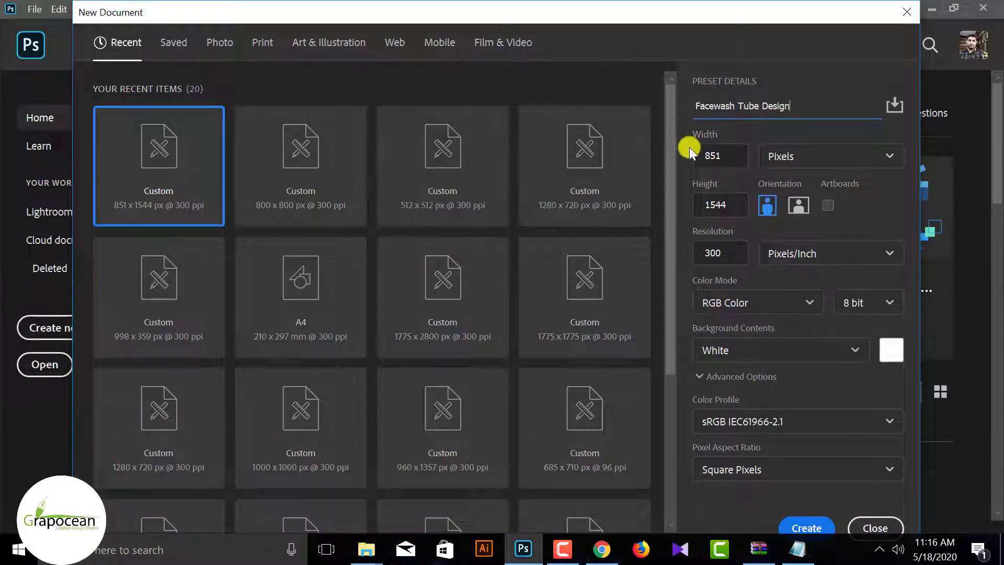
click(694, 157)
click(724, 208)
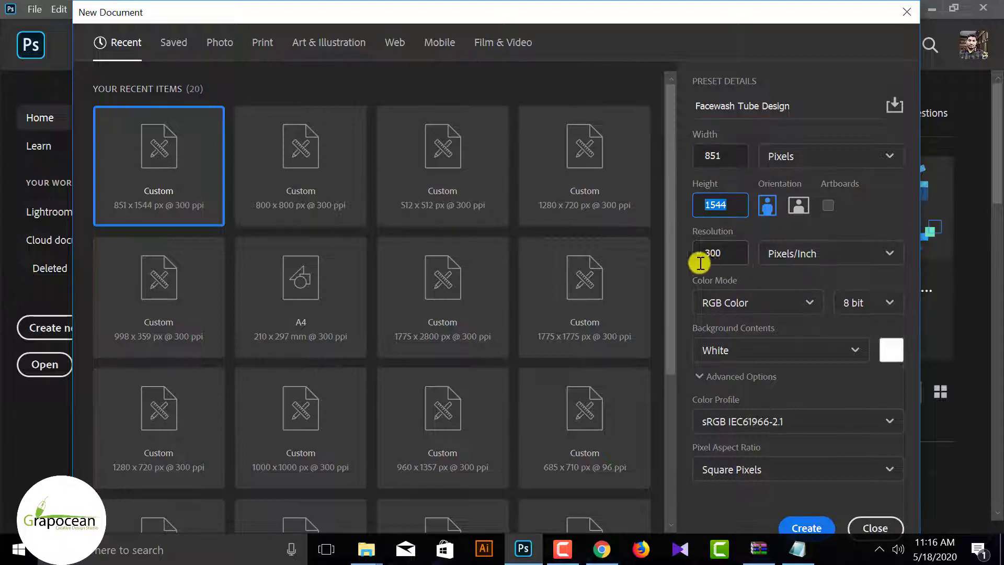
click(829, 530)
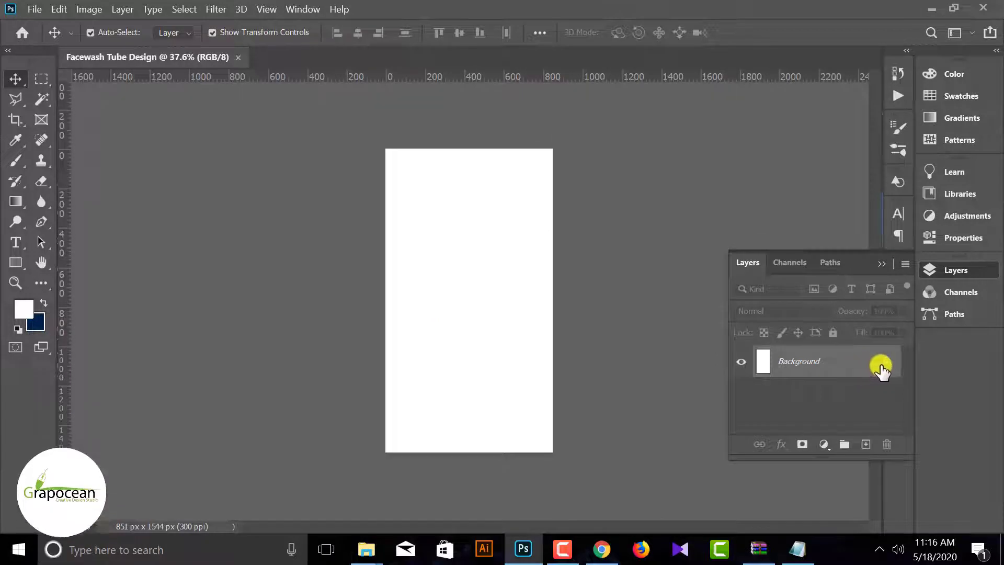
Step: Unlock and hide the Background layer, then draw a rectangle covering the whole canvas
click(884, 360)
click(742, 361)
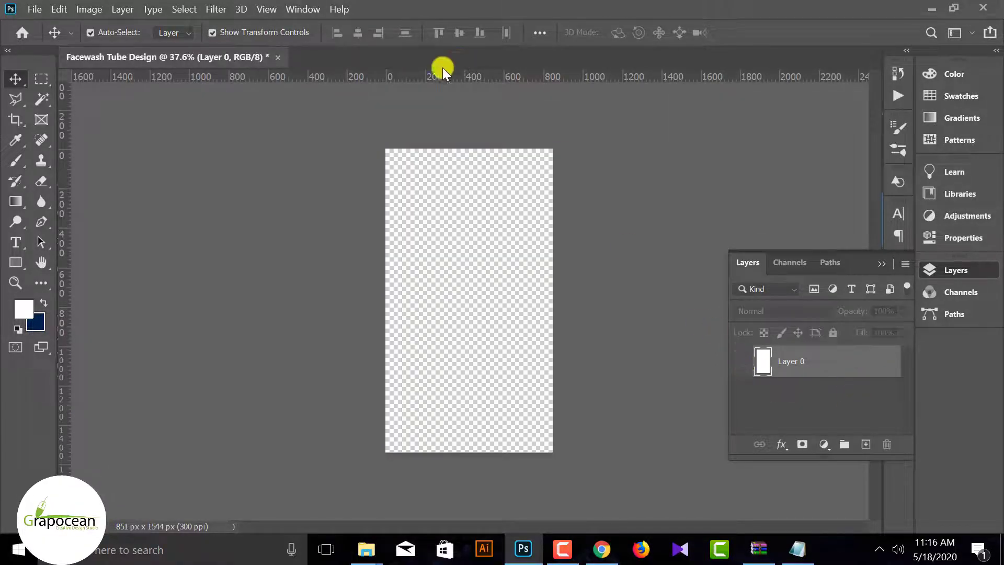
scroll(665, 212, up, 1)
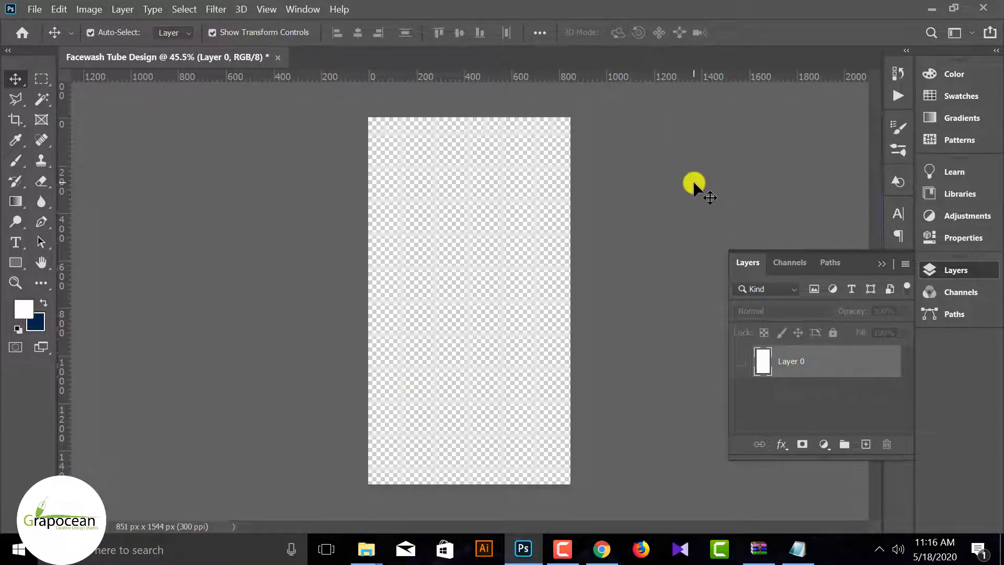
click(15, 262)
right_click(19, 266)
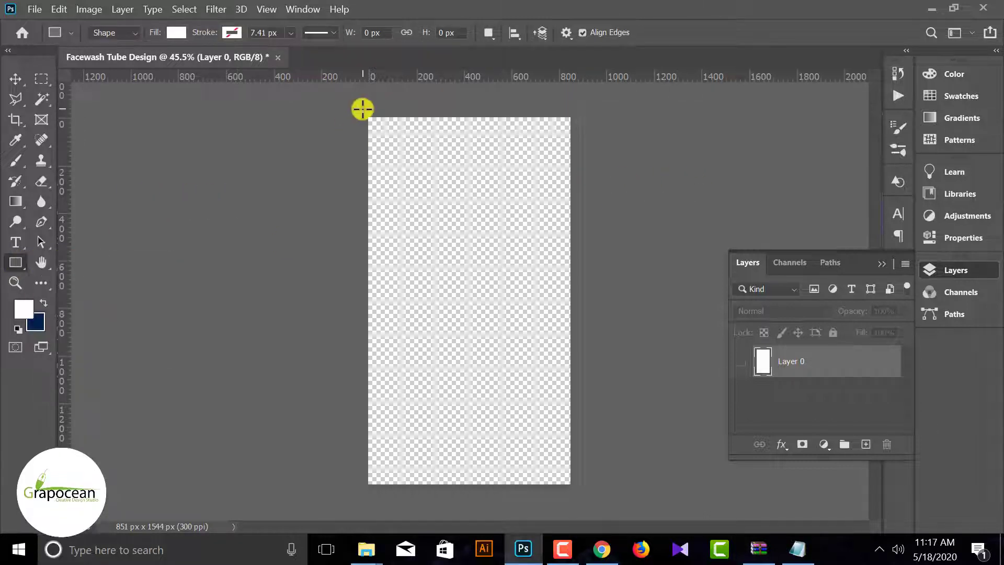
drag(361, 108, 577, 489)
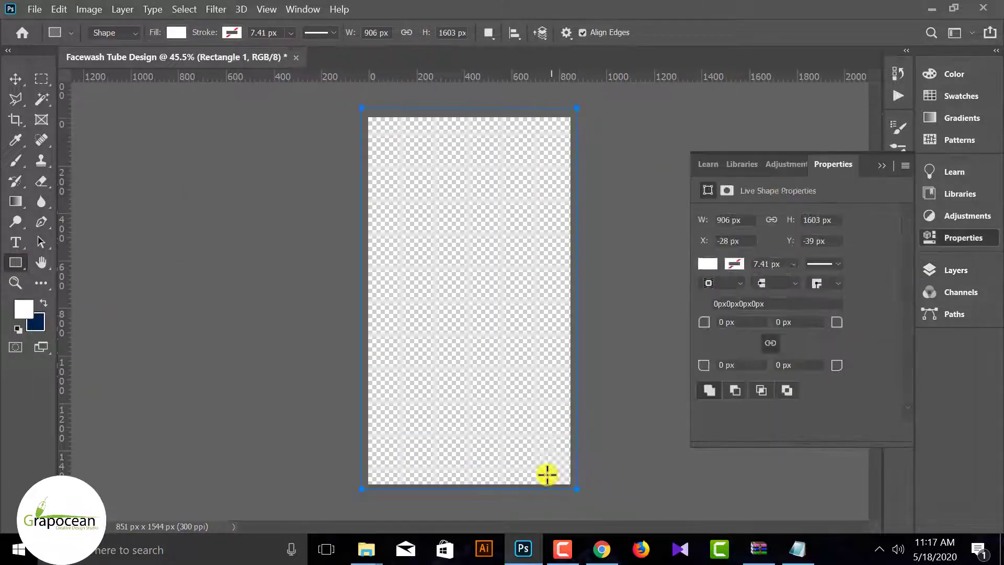
Step: Switch the rectangle's fill to a gradient and try grey gradient presets
click(176, 32)
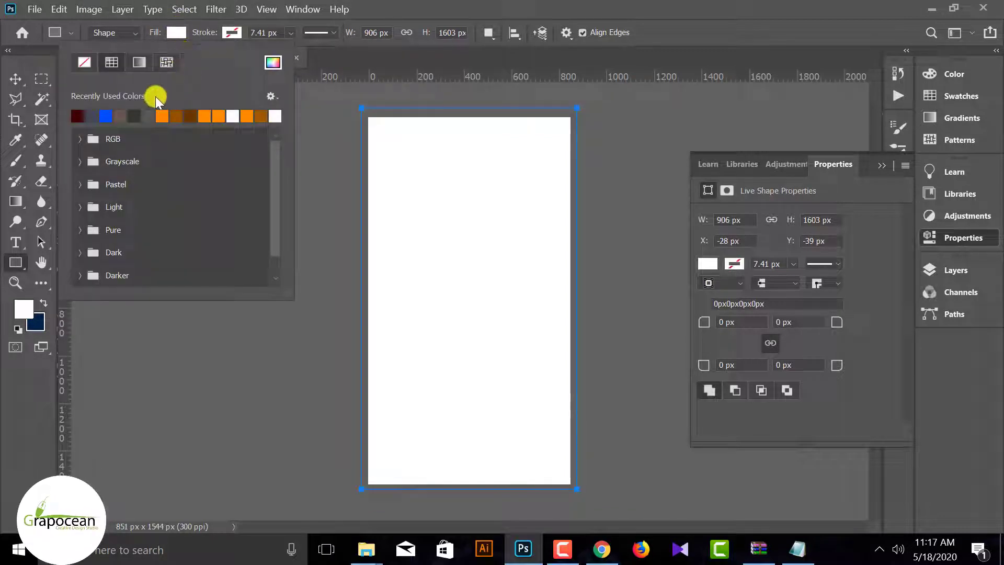
click(138, 65)
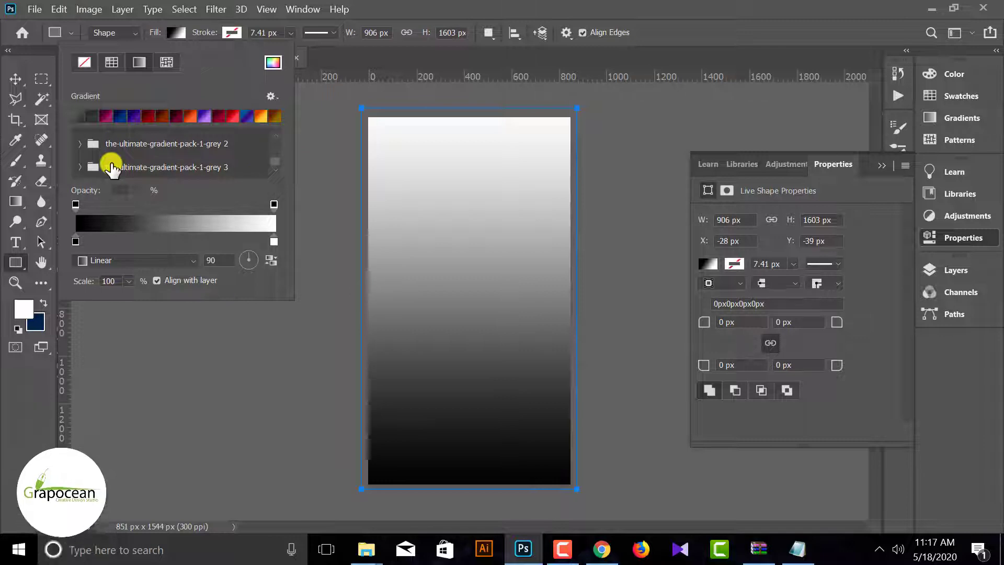
scroll(107, 168, up, 5)
scroll(111, 166, up, 5)
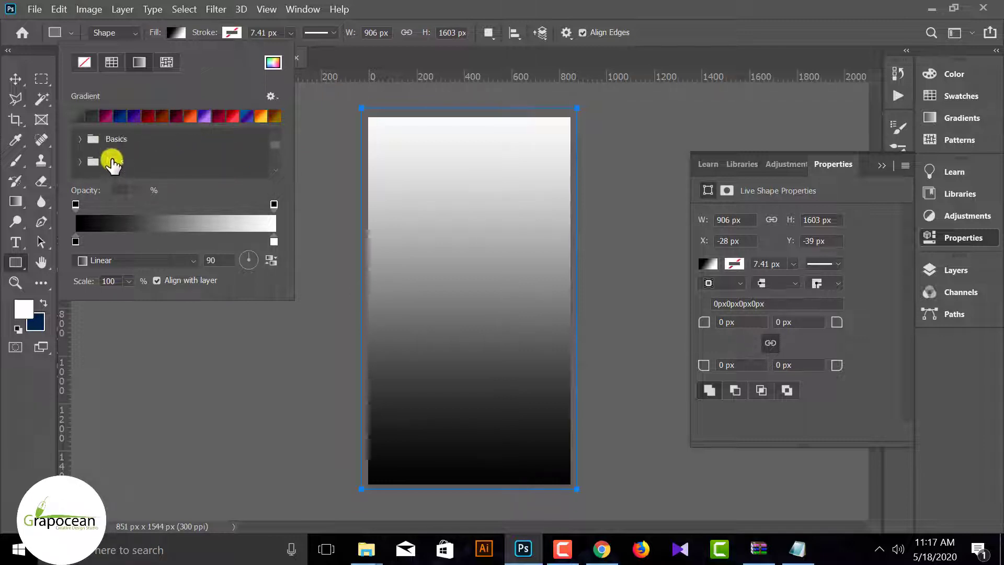
scroll(94, 159, down, 3)
scroll(86, 166, down, 3)
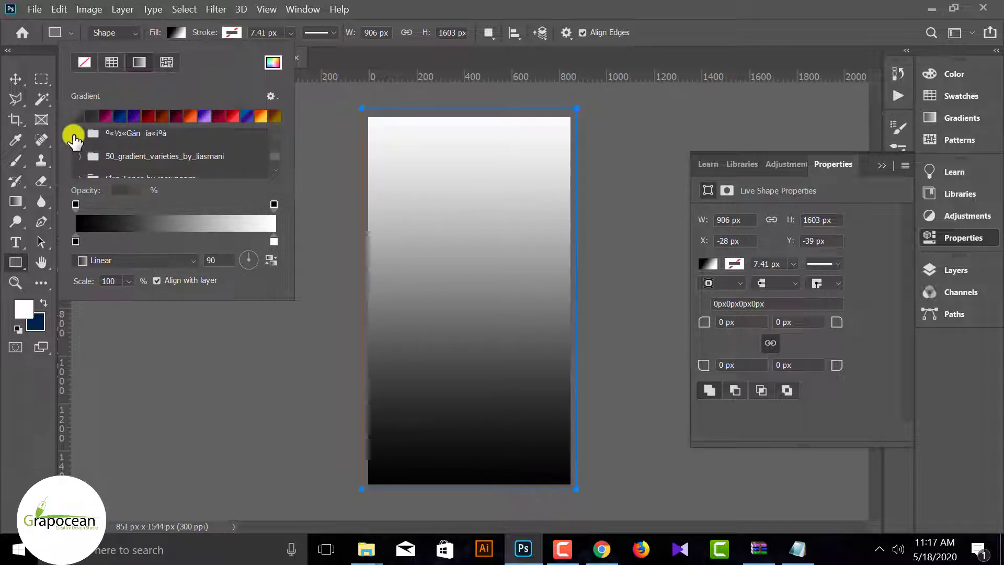
scroll(83, 137, down, 2)
scroll(75, 152, down, 3)
scroll(79, 159, down, 3)
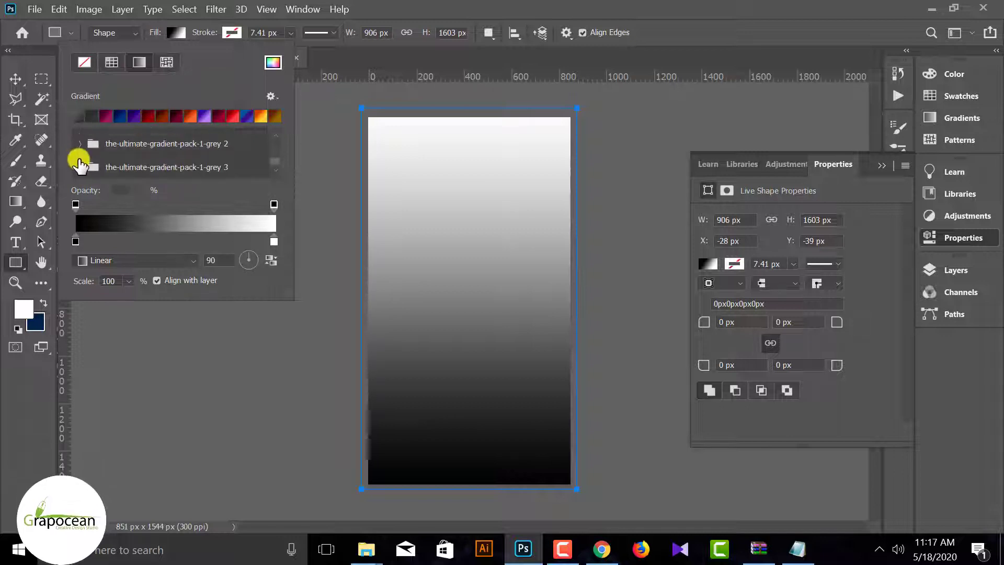
click(78, 168)
click(198, 153)
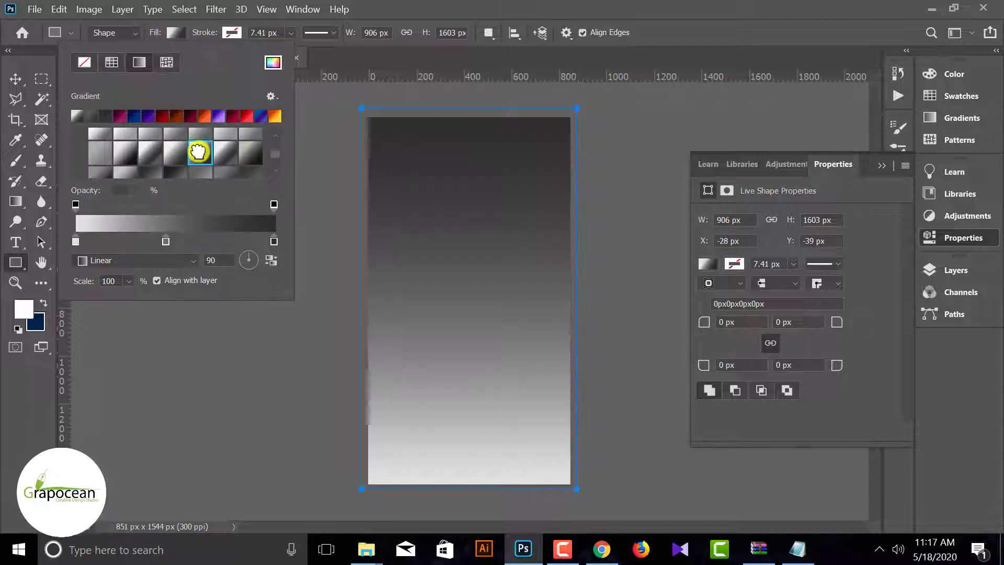
click(222, 156)
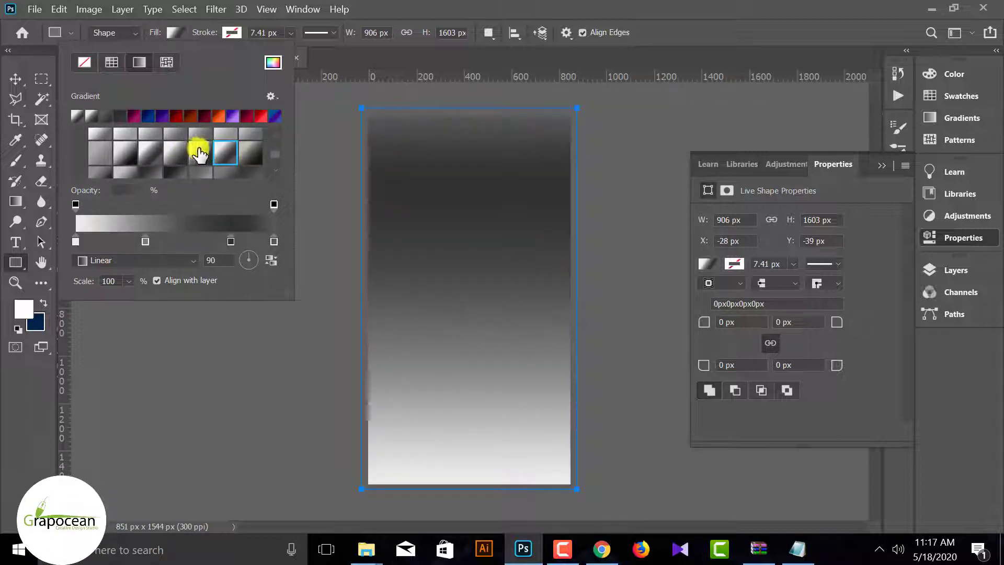
Step: Settle on a five-stop metallic silver gradient fill for the rectangle
scroll(220, 156, down, 2)
scroll(238, 170, down, 1)
scroll(225, 166, down, 1)
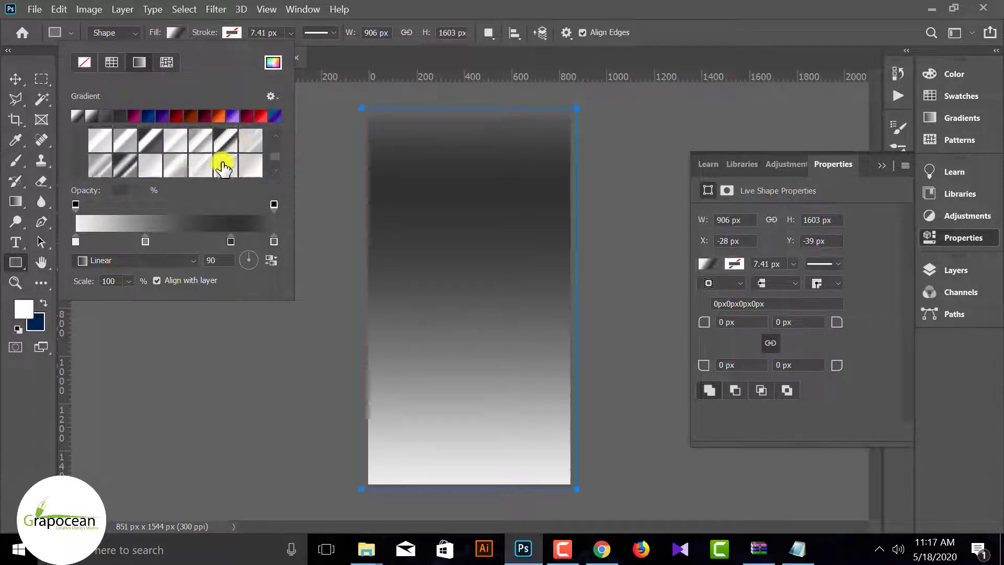
click(198, 144)
scroll(233, 159, up, 1)
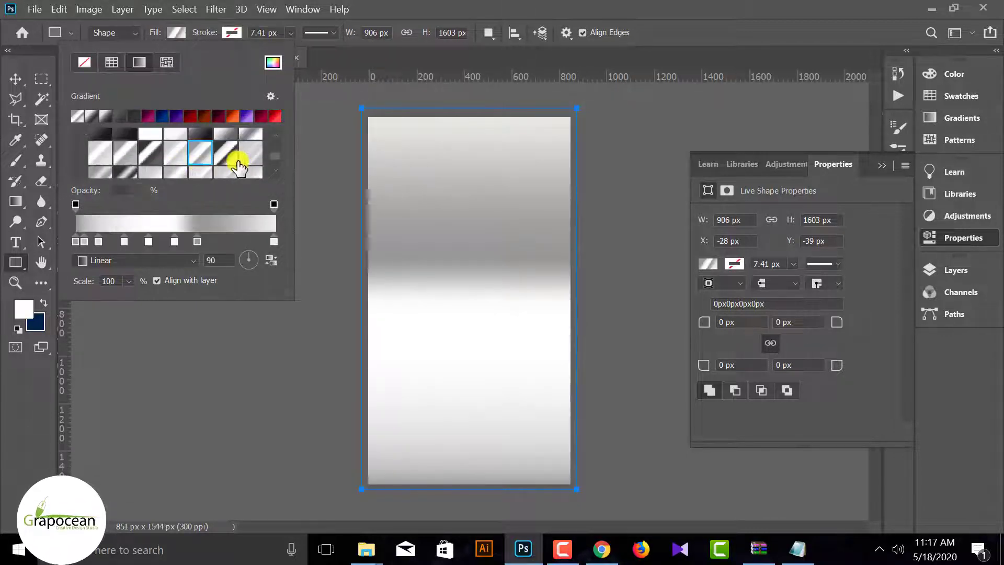
click(236, 158)
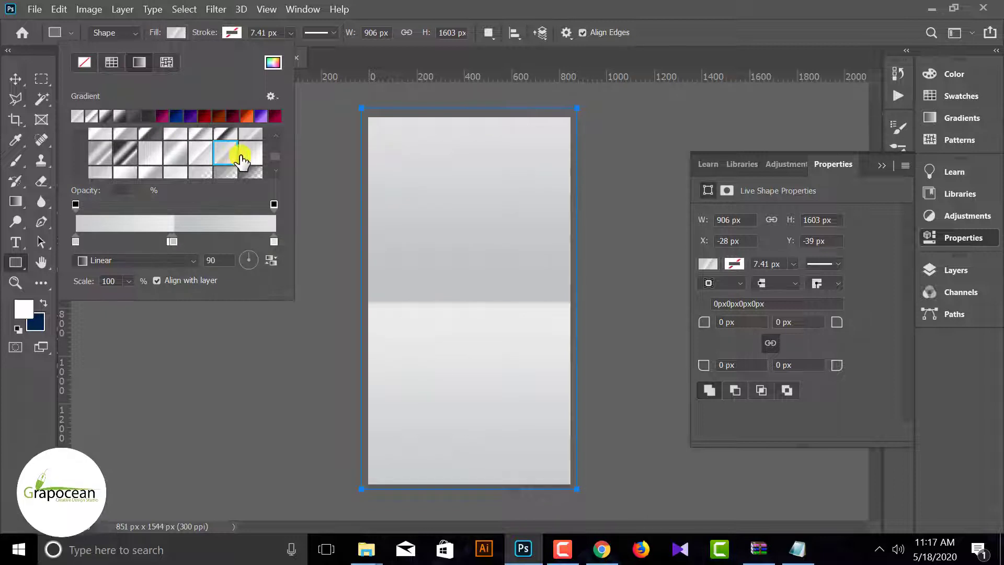
scroll(251, 154, up, 1)
click(251, 142)
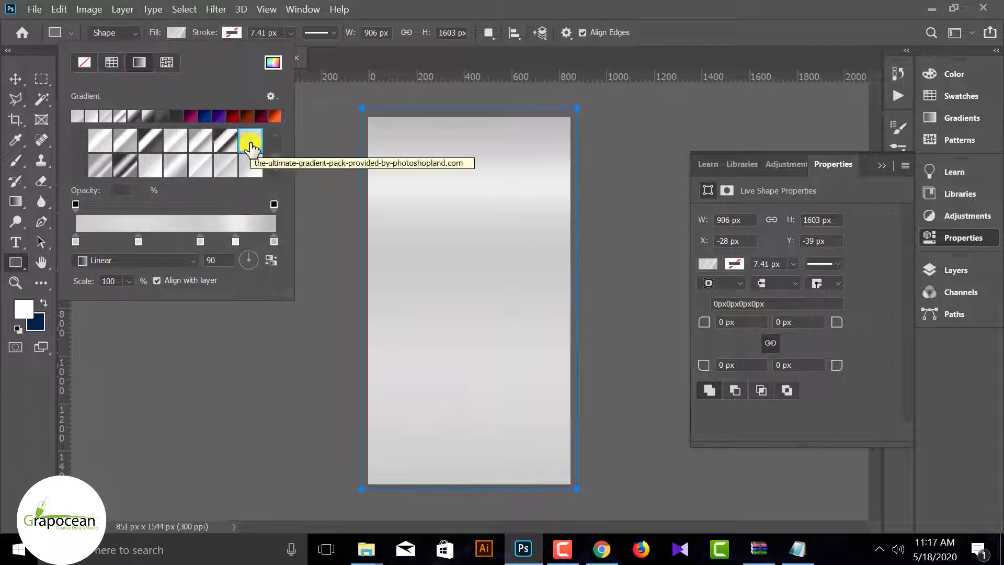
click(804, 264)
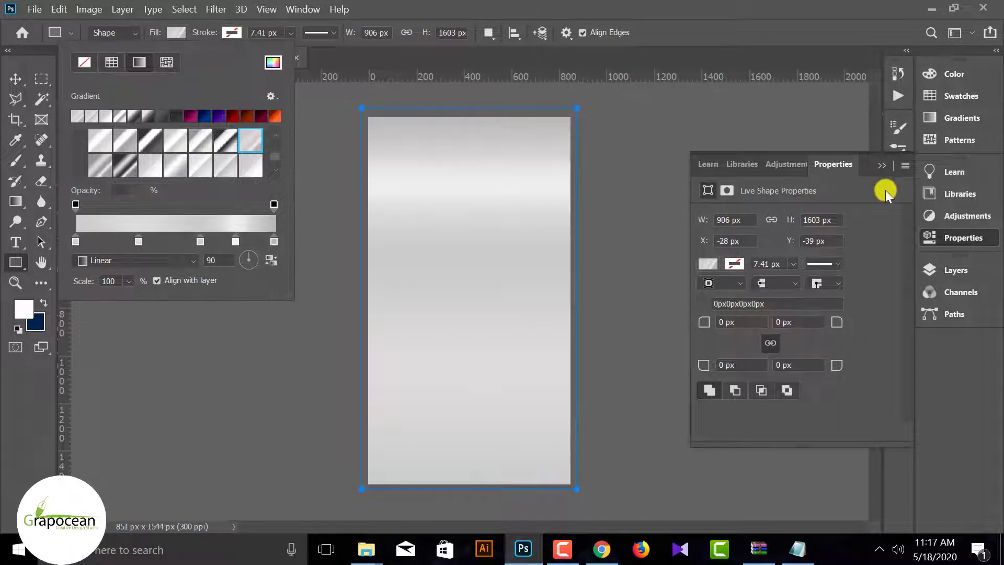
click(882, 165)
click(956, 270)
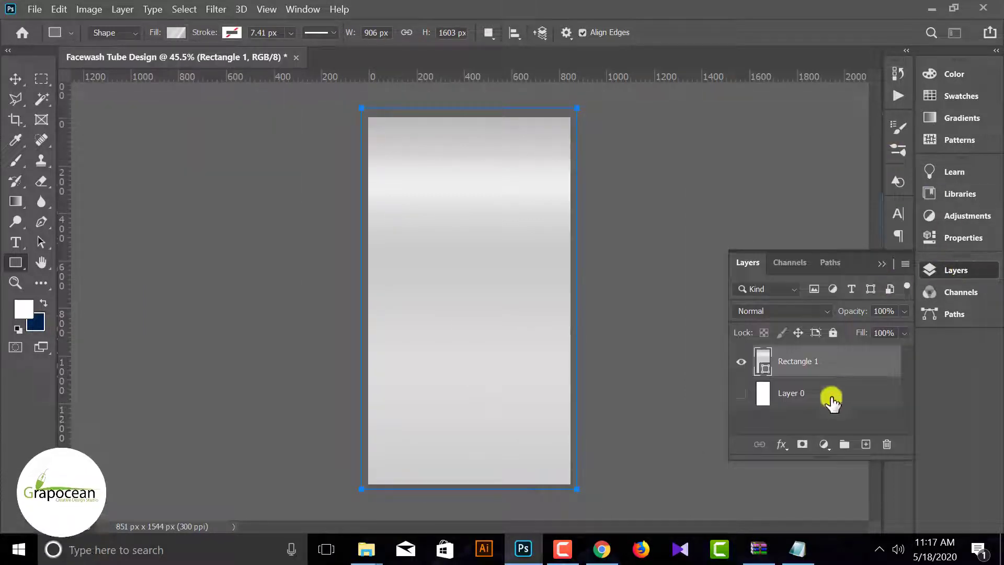
Step: Add a new layer and turn a curved closed pen path down the upper tube into a selection
click(41, 221)
click(866, 444)
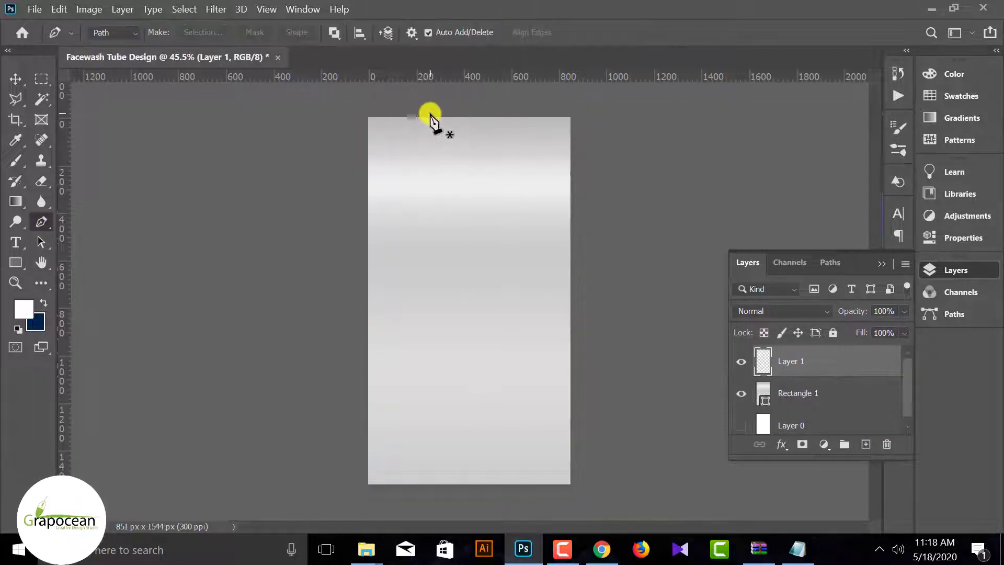
drag(515, 282, 542, 396)
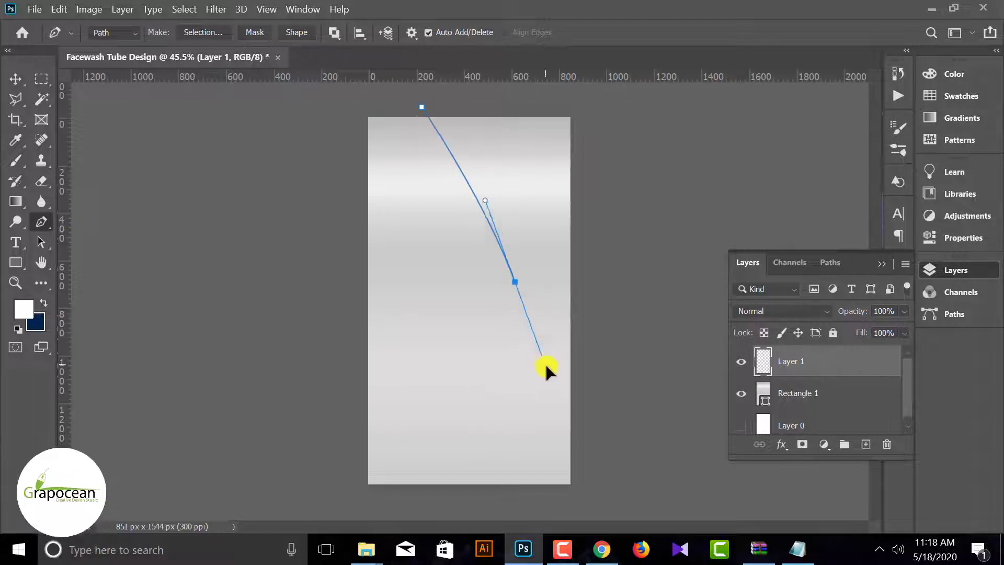
click(306, 319)
drag(370, 104, 488, 94)
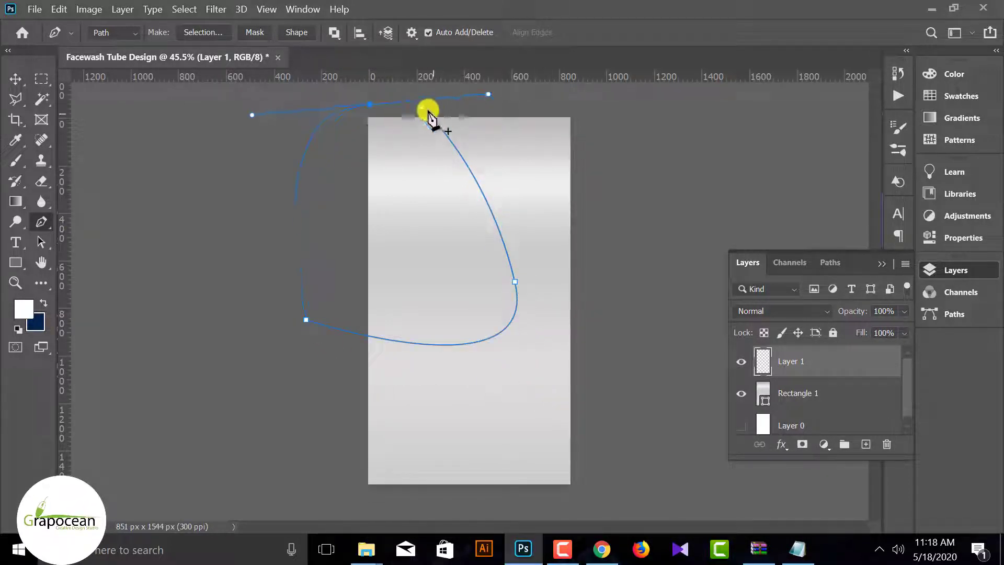
key(ctrl+Return)
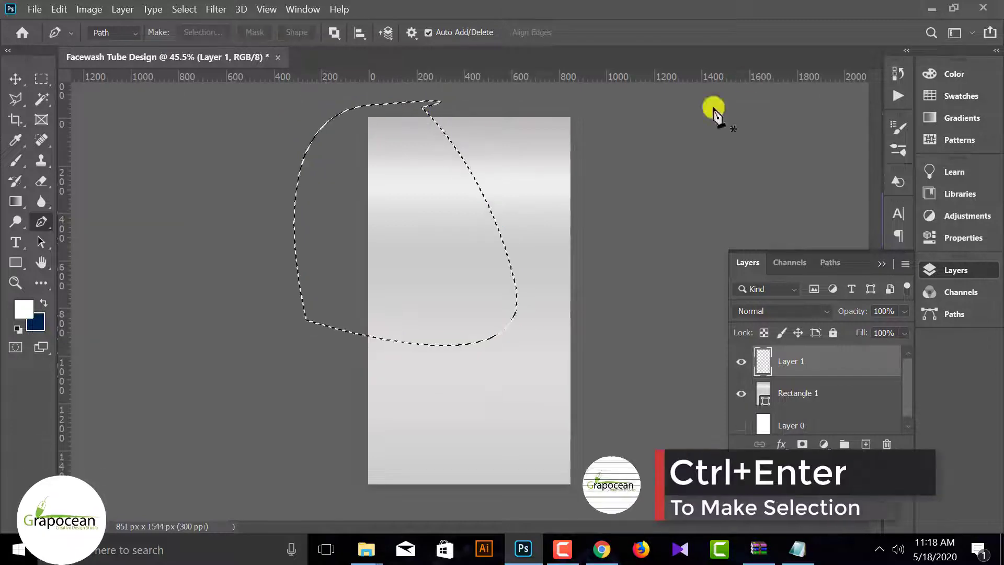
Step: Paint the selection white with a large 800 px soft brush, then deselect
right_click(16, 160)
click(73, 156)
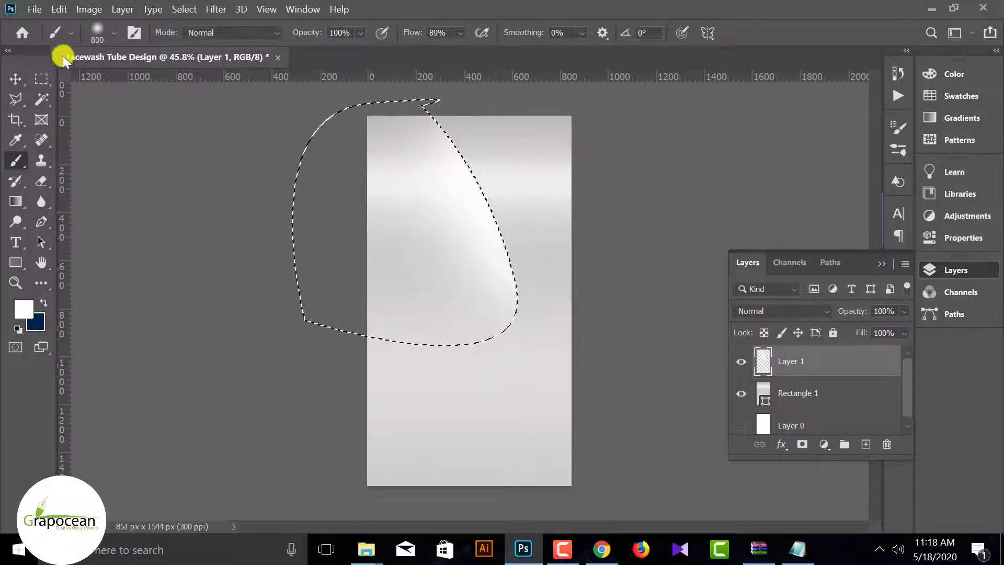
click(42, 79)
key(ctrl+d)
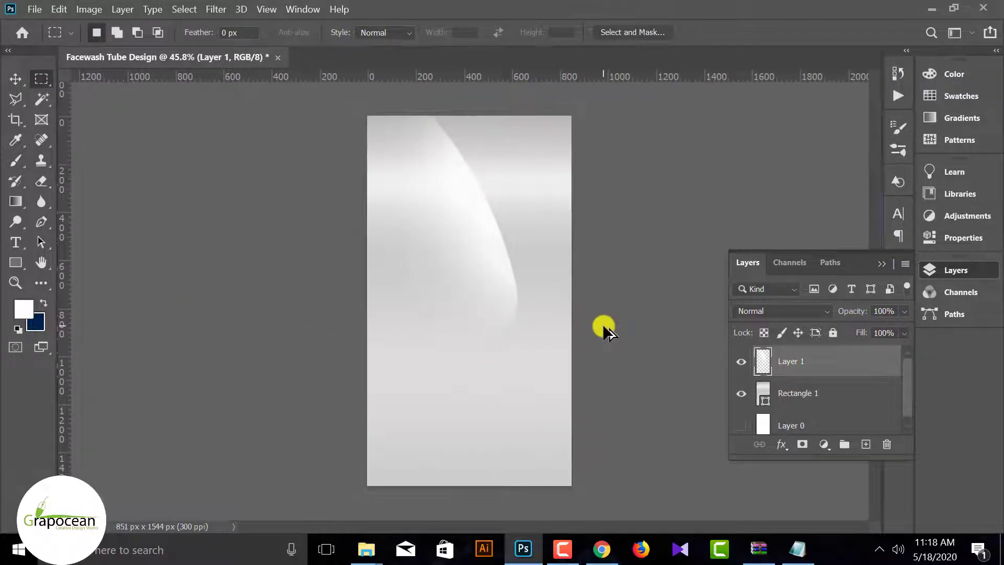
click(41, 221)
Step: Draw a curved closed pen path over the tube's upper-left on Layer 2
key(ctrl+minus)
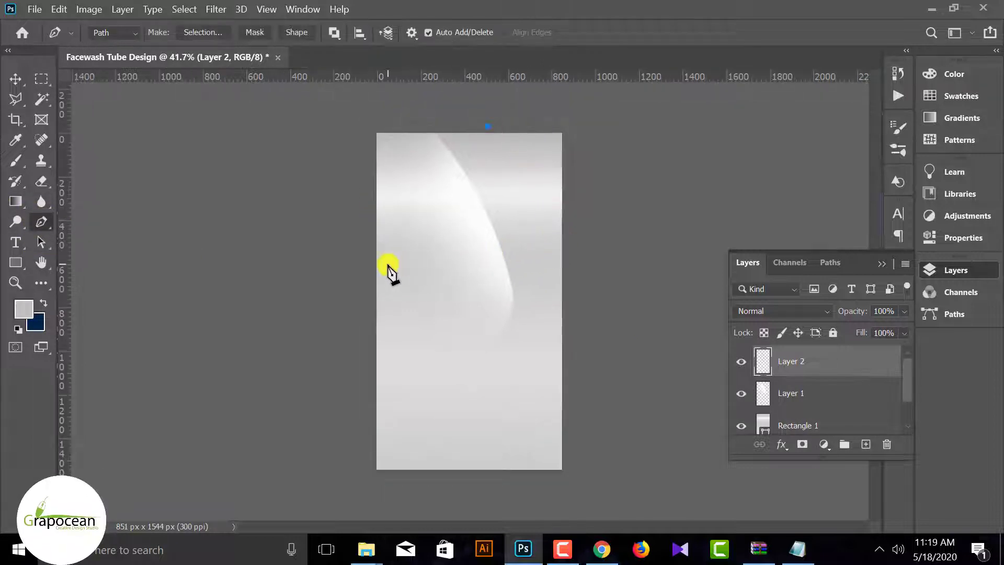
drag(390, 269, 224, 264)
key(ctrl+z)
drag(316, 233, 79, 194)
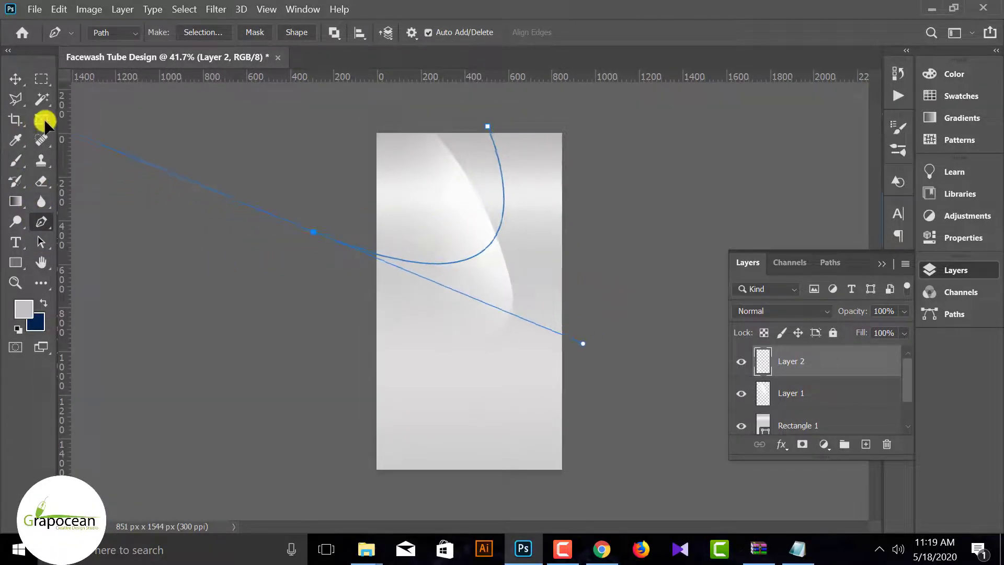
click(509, 126)
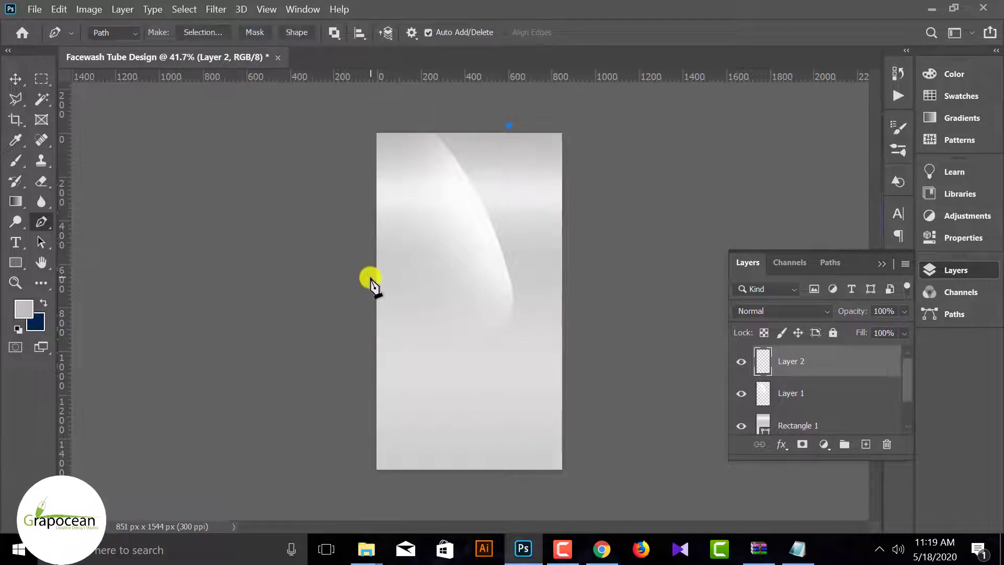
drag(362, 271, 116, 250)
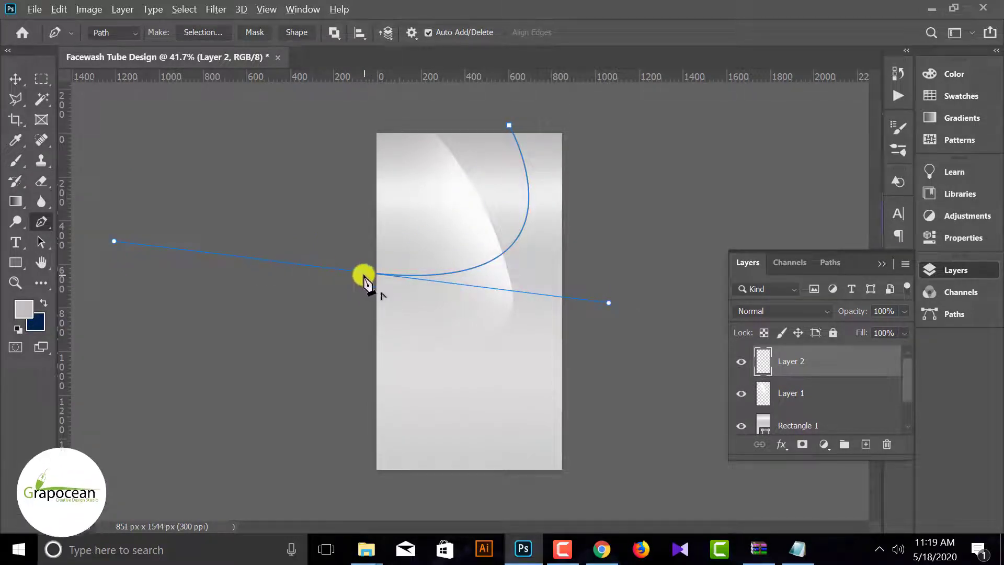
drag(362, 272, 360, 125)
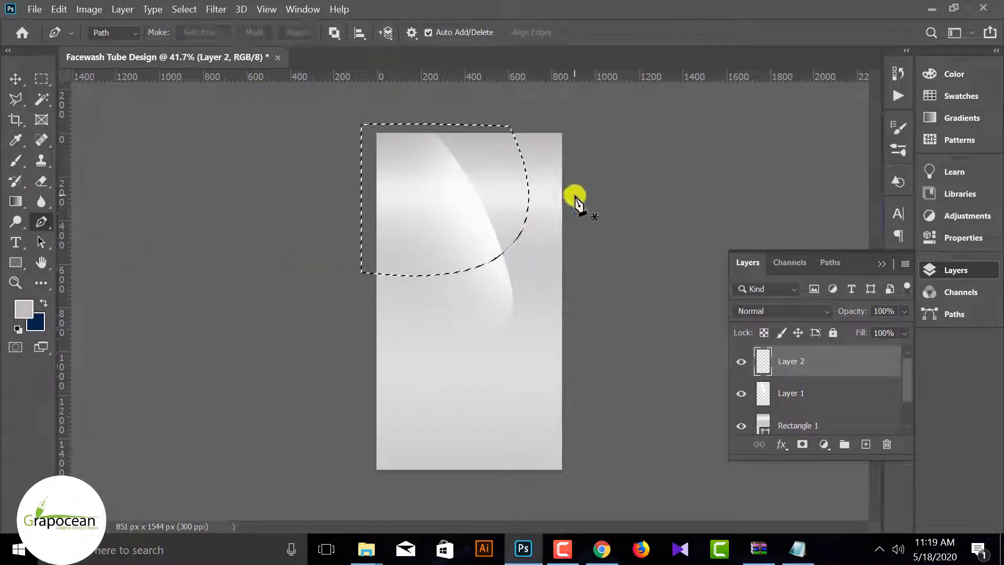
Step: Paint the path's area white with the soft brush and clear the selection
click(15, 140)
click(16, 160)
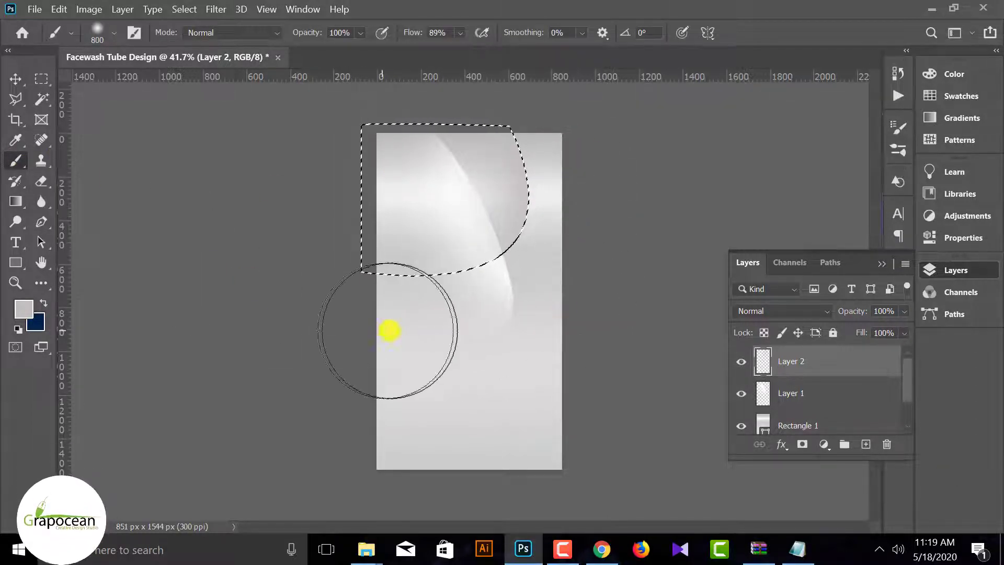
key(m)
click(147, 204)
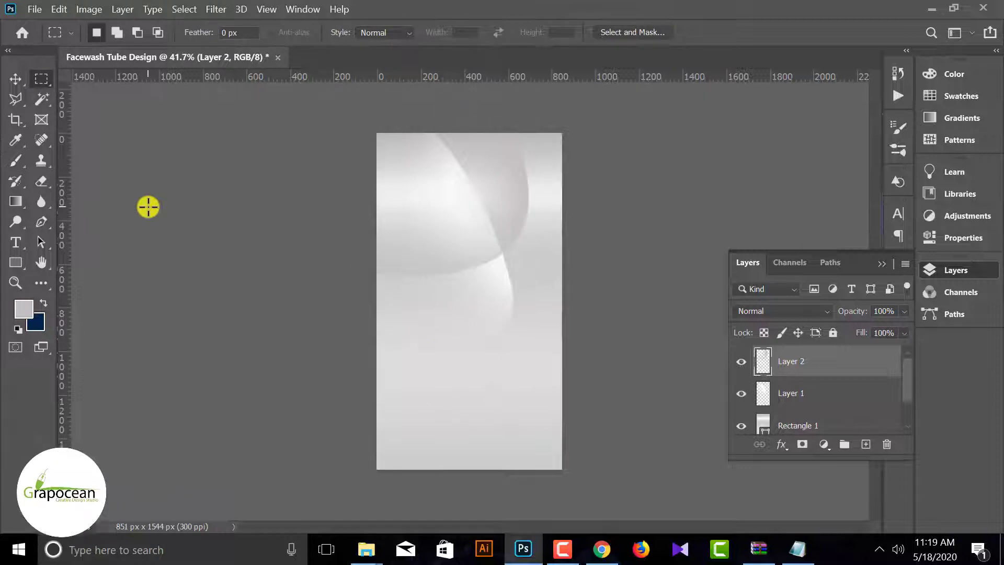
alt+scroll(622, 359, up, 1)
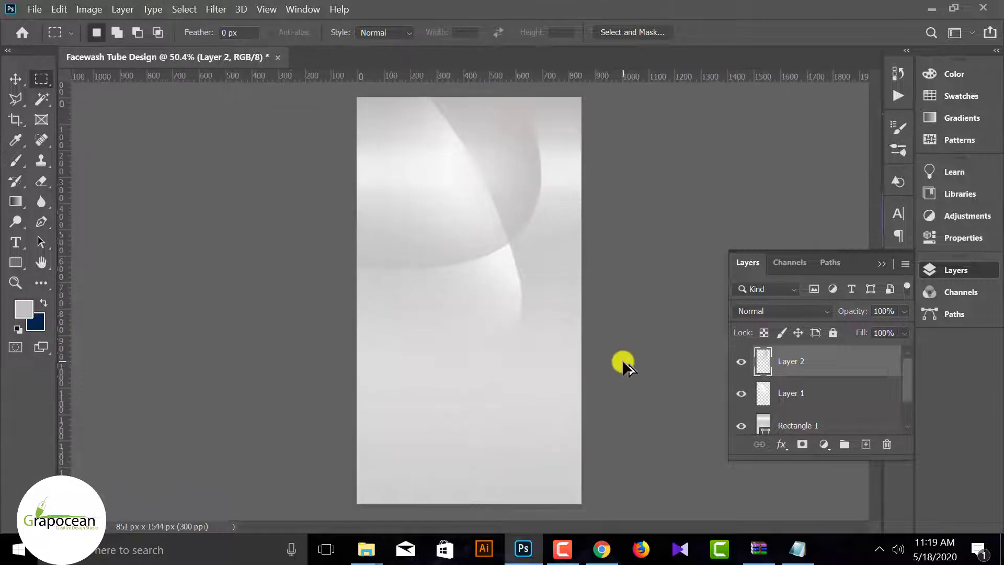
alt+scroll(622, 356, up, 1)
alt+scroll(623, 356, down, 1)
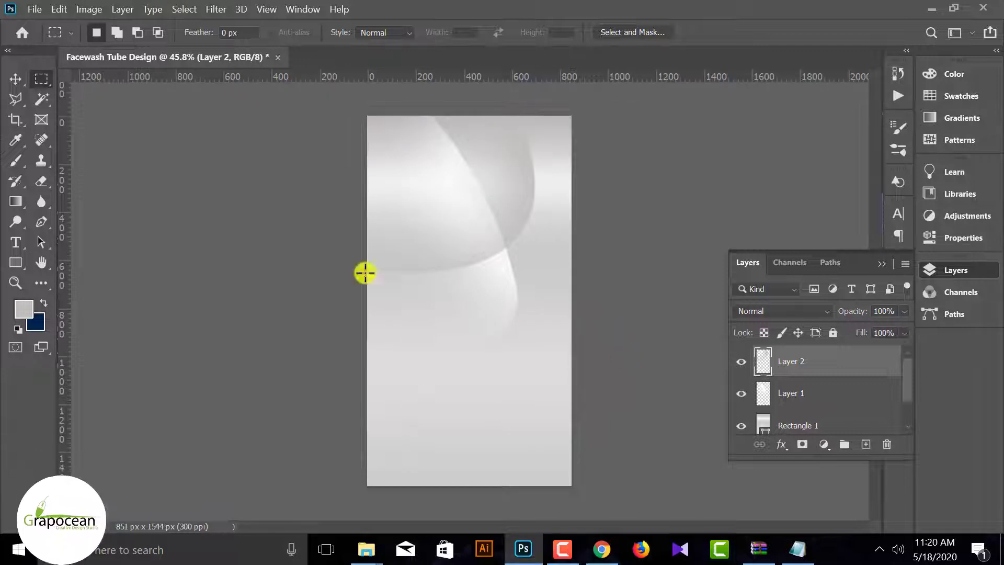
Step: Select Layer 1 and Layer 2 together, then scale them down and move them up-left
shift+click(802, 400)
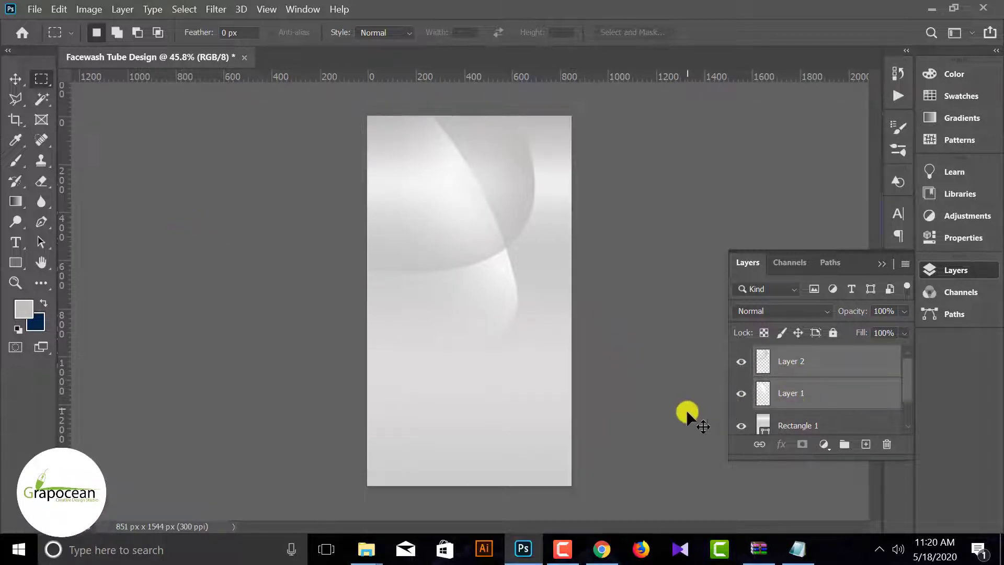
key(ctrl+t)
mouse_move(502, 308)
mouse_down()
mouse_move(488, 284)
mouse_move(538, 314)
mouse_move(525, 318)
mouse_up()
mouse_move(529, 215)
mouse_down()
mouse_move(556, 214)
mouse_move(549, 247)
mouse_up()
drag(457, 320, 457, 299)
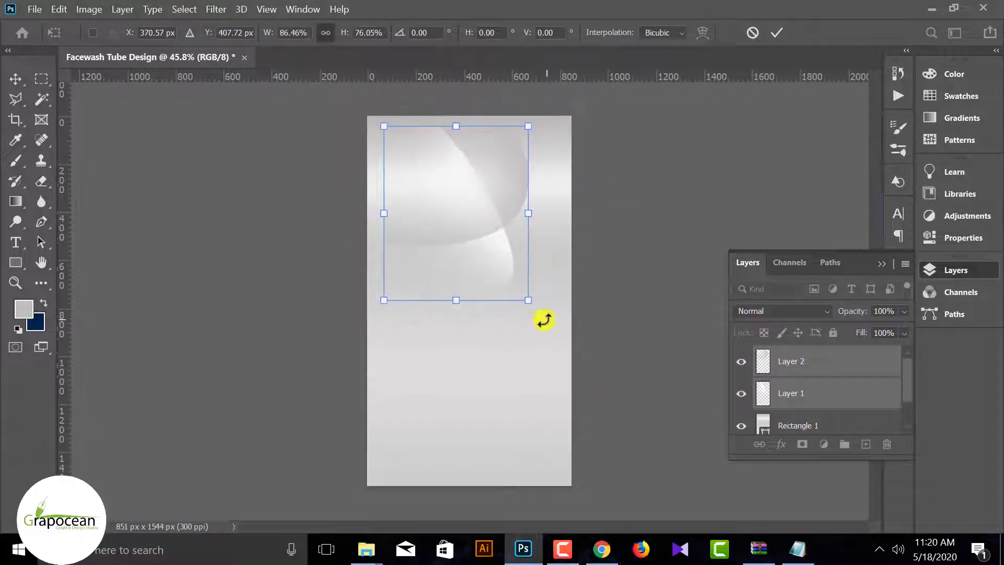
mouse_move(528, 298)
mouse_down()
mouse_move(539, 306)
mouse_move(534, 320)
mouse_up()
drag(506, 288, 495, 268)
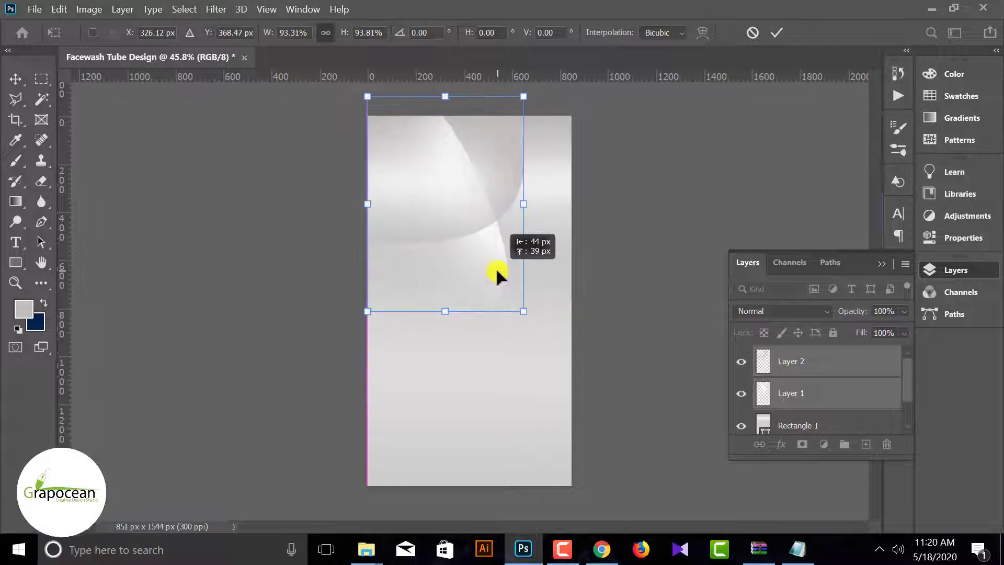
click(776, 32)
key(m)
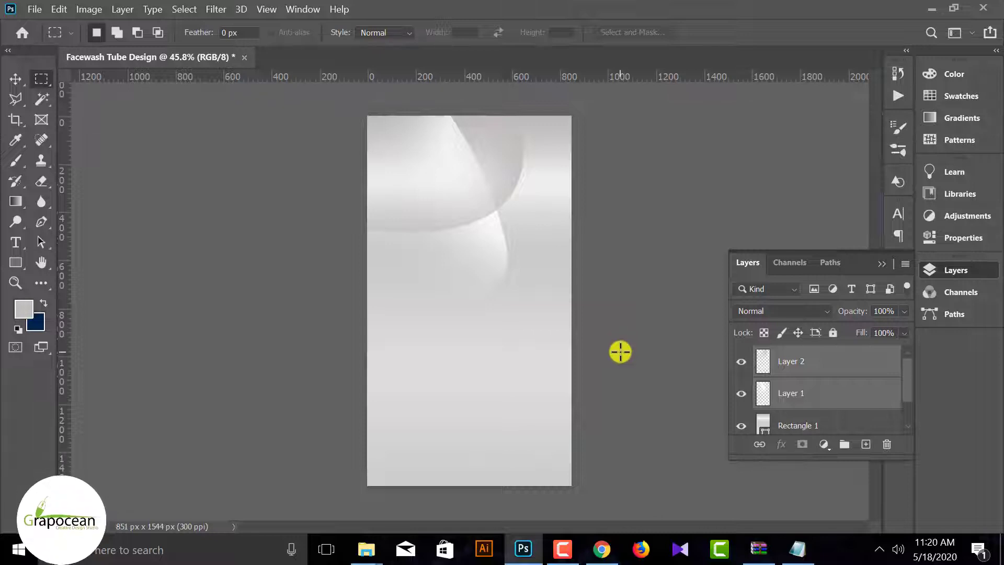
Step: On a new layer, draw grey circle Ellipse 1 near the tube's top and start warping it
click(870, 360)
click(865, 444)
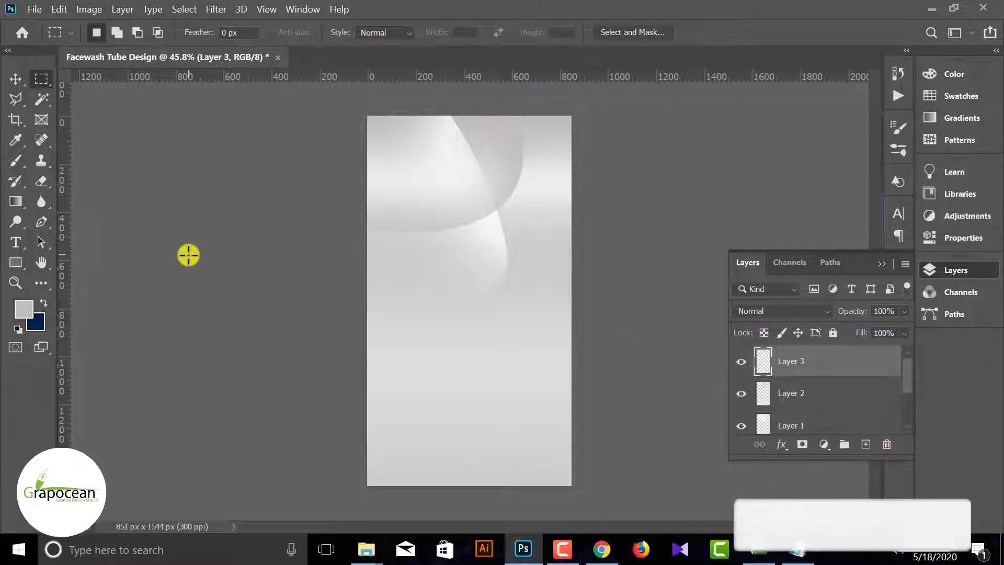
right_click(14, 264)
click(78, 289)
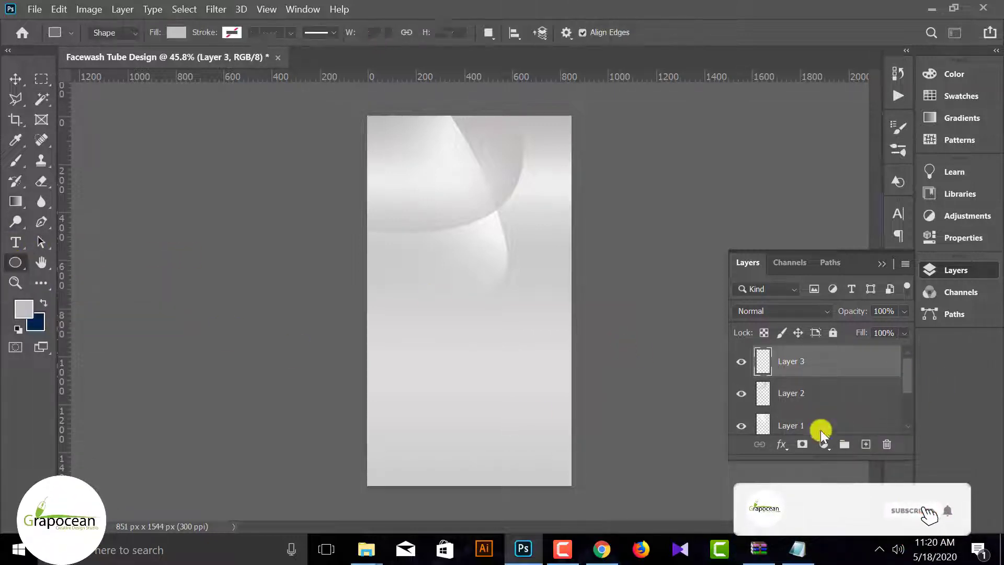
drag(414, 156, 554, 269)
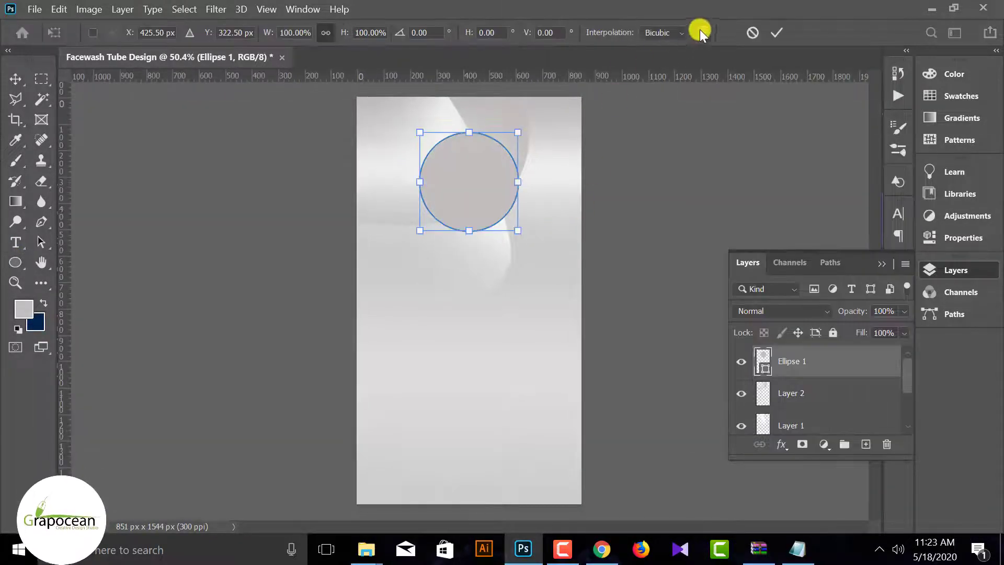
click(701, 33)
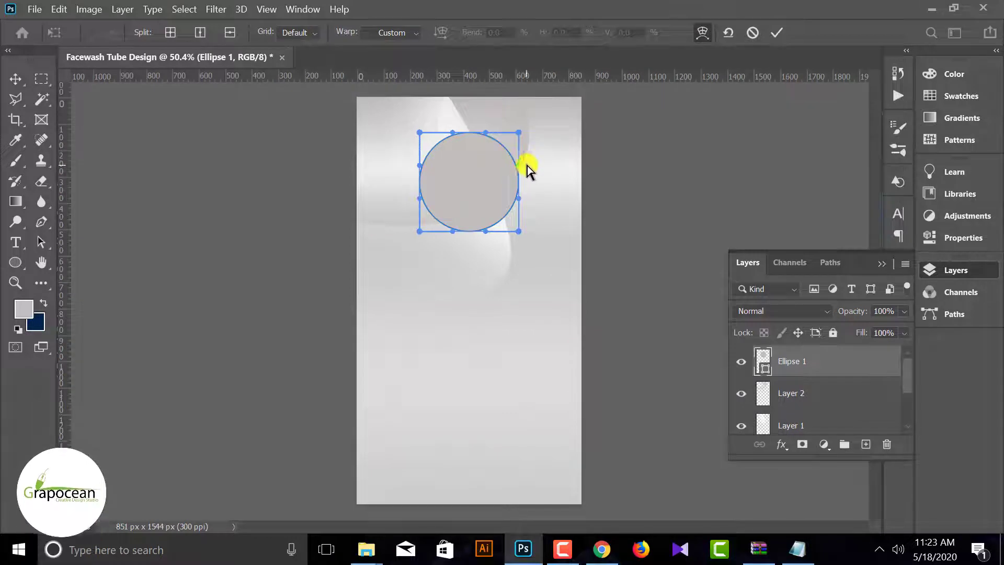
Step: Bulge the circle's sides and corners outward into a wider irregular blob, then commit the warp
drag(544, 162, 543, 162)
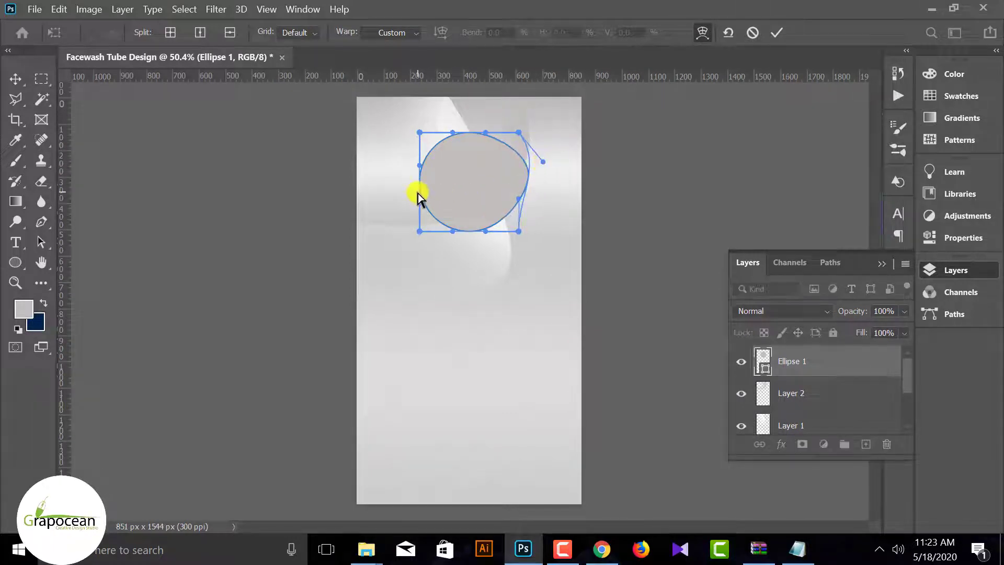
drag(418, 201, 396, 203)
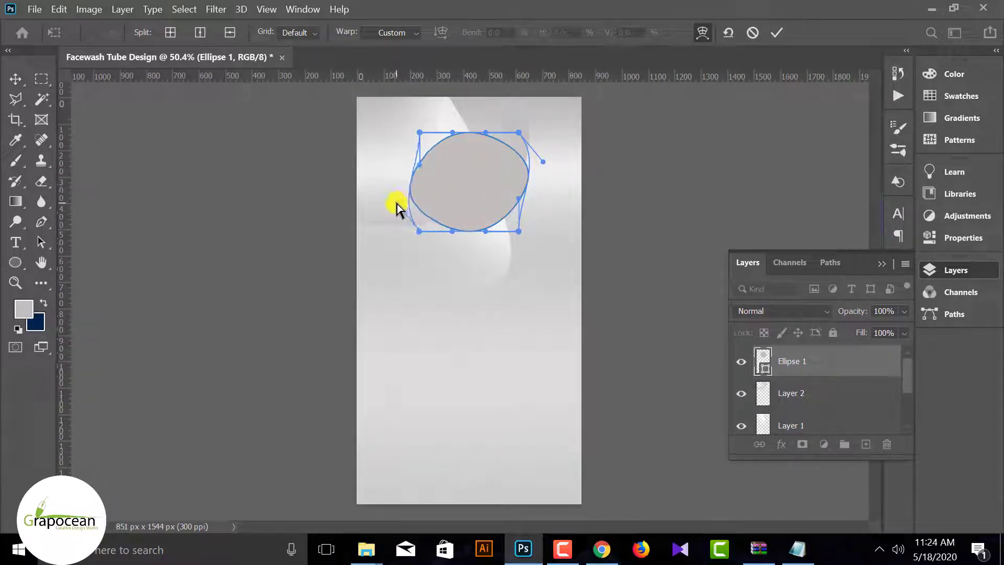
mouse_move(419, 164)
mouse_down()
mouse_move(393, 161)
mouse_move(408, 150)
mouse_up()
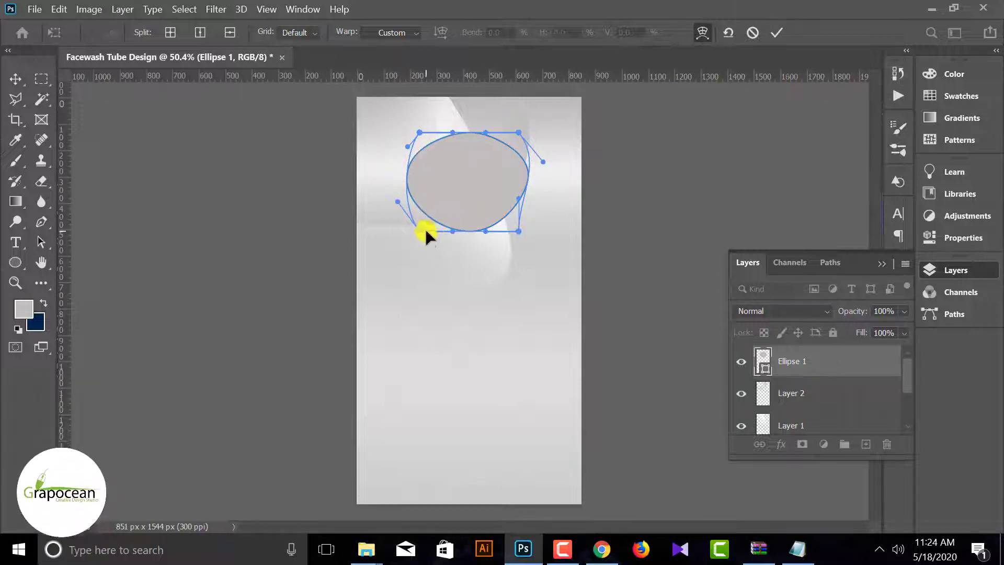
drag(416, 235, 411, 237)
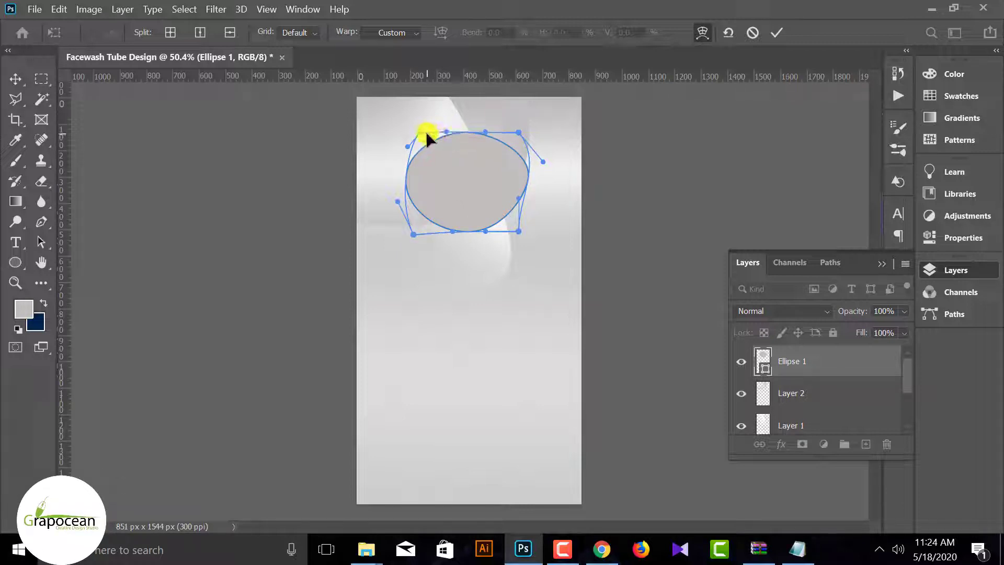
drag(420, 132, 391, 137)
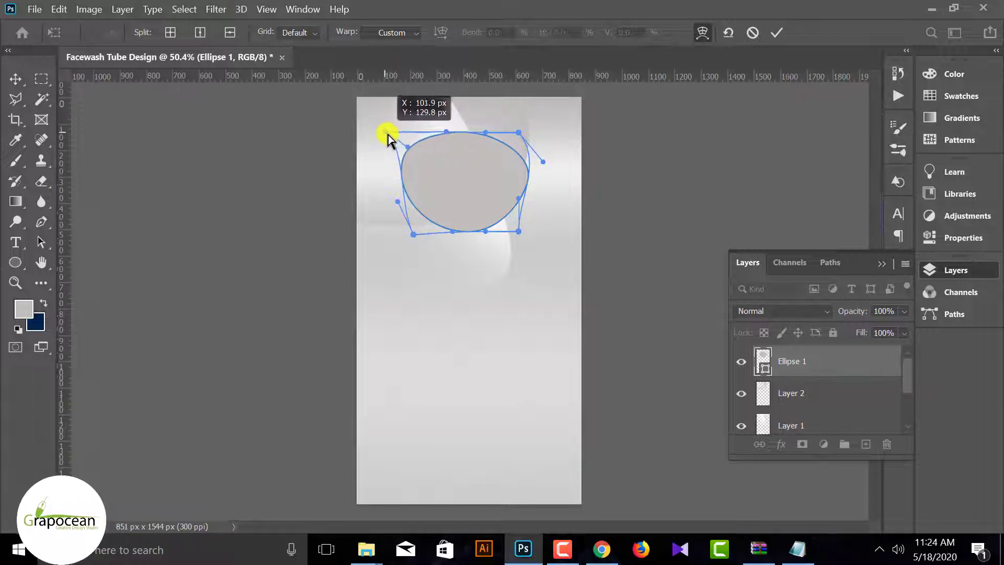
drag(519, 231, 523, 231)
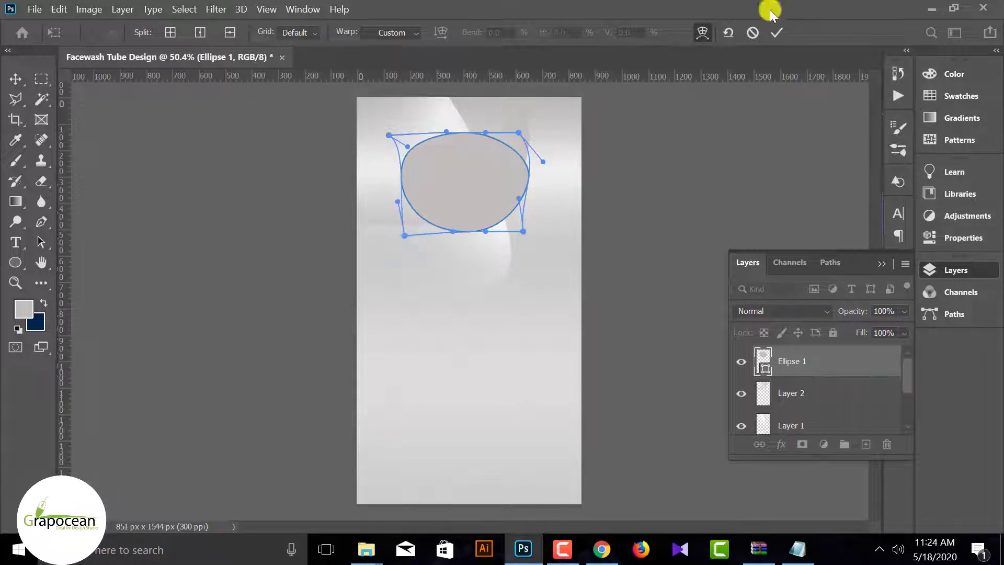
click(777, 33)
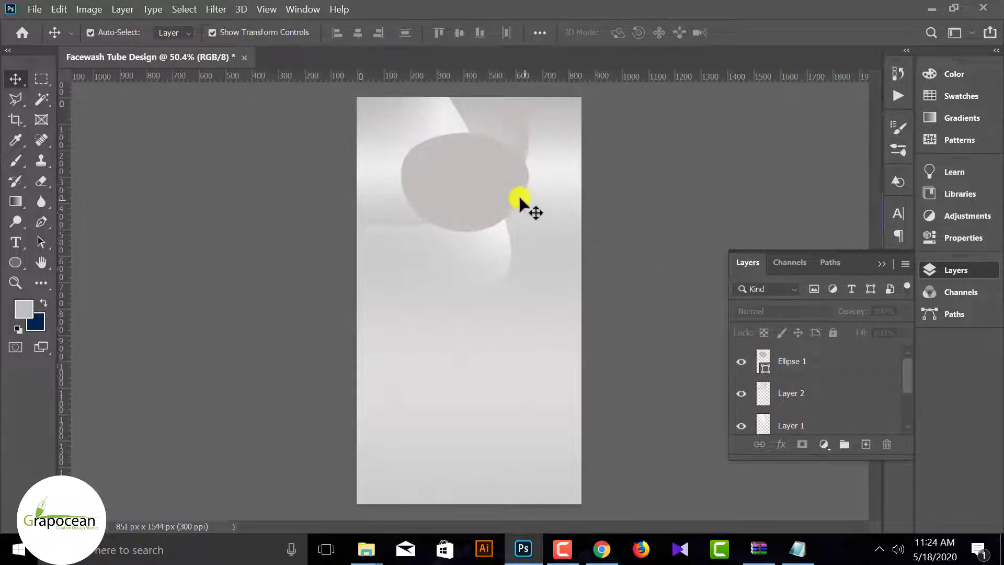
Step: Select the Ellipse 1 shape and start a new warp transform on it
click(515, 197)
click(645, 258)
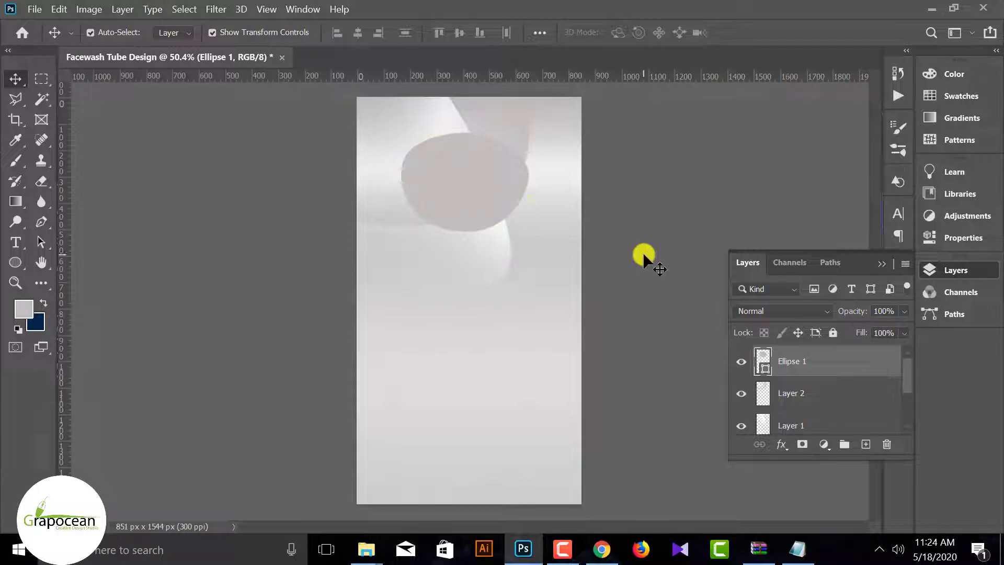
click(519, 184)
click(28, 256)
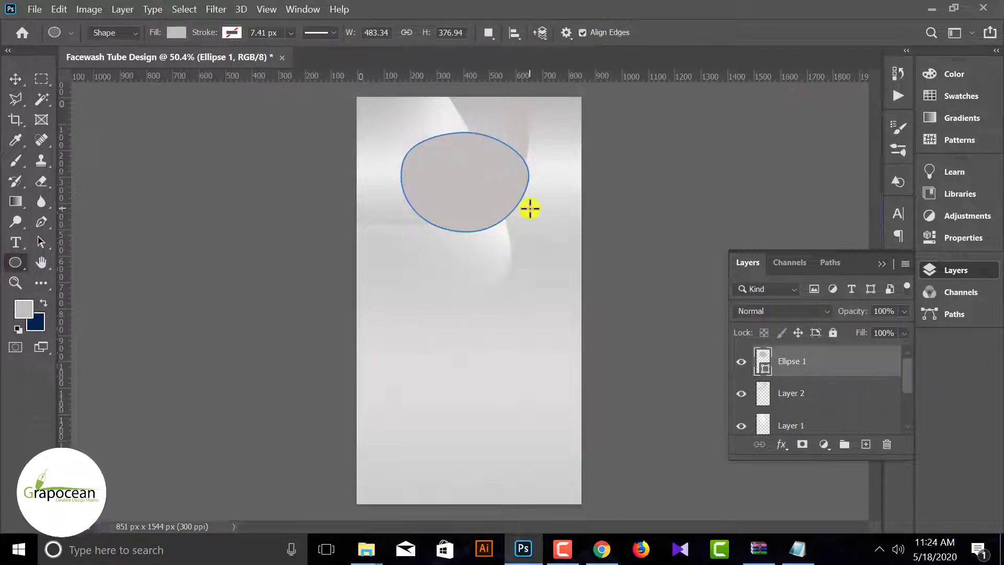
key(ctrl+t)
click(675, 35)
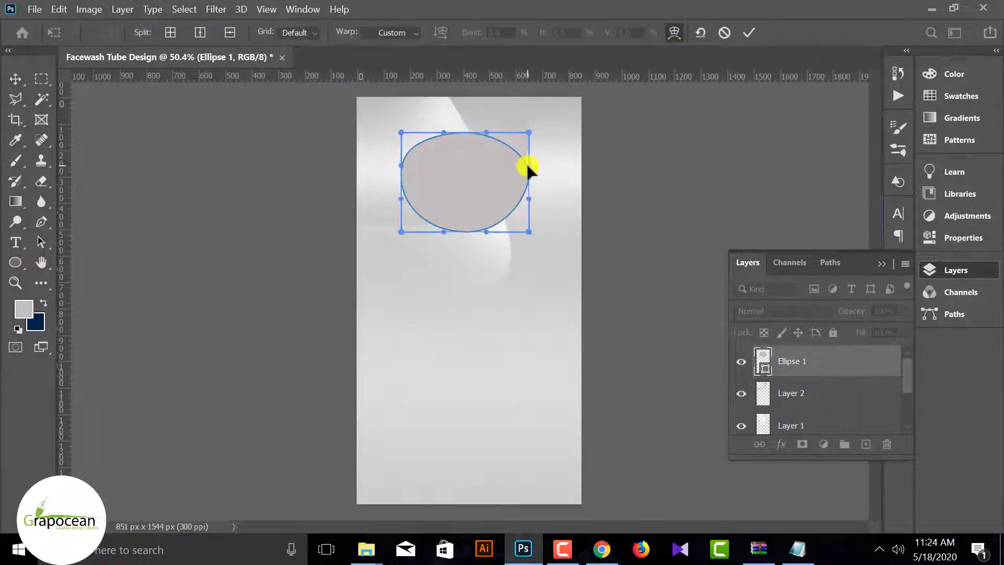
Step: Reshape the ellipse's edges and corners into a smoother rounded blob and commit the warp
drag(528, 169, 532, 156)
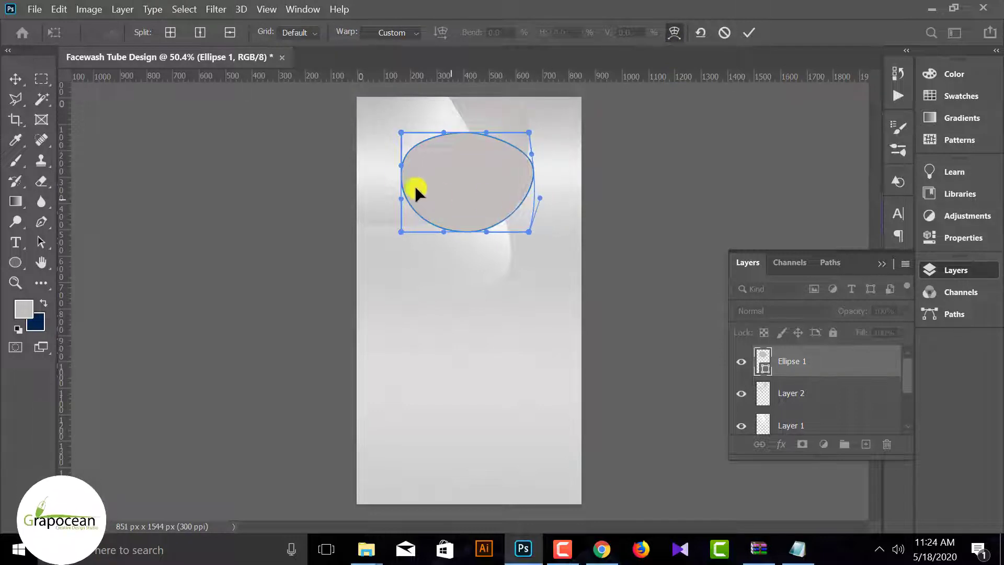
mouse_move(401, 165)
mouse_down()
mouse_move(389, 202)
mouse_move(402, 196)
mouse_up()
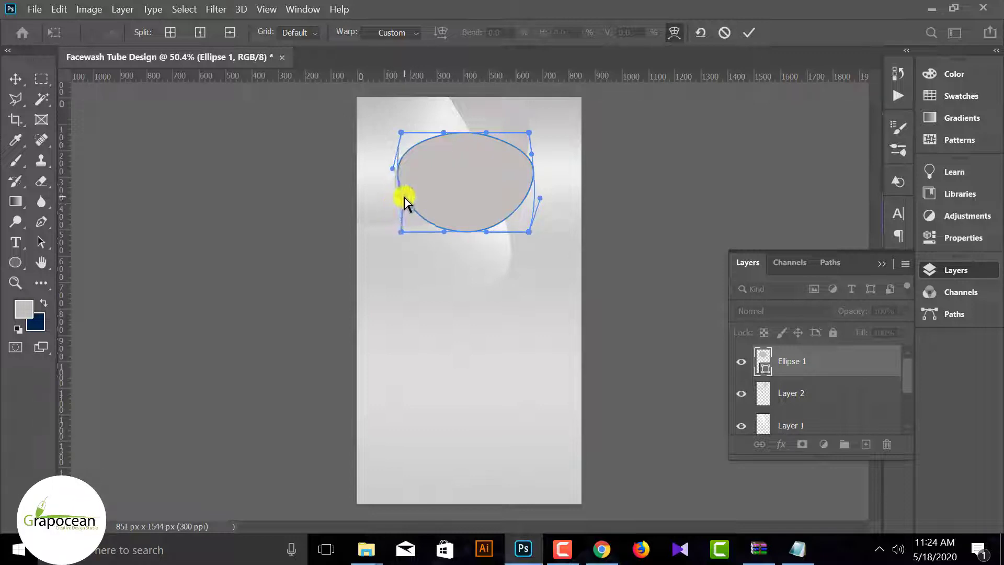
drag(401, 232, 392, 246)
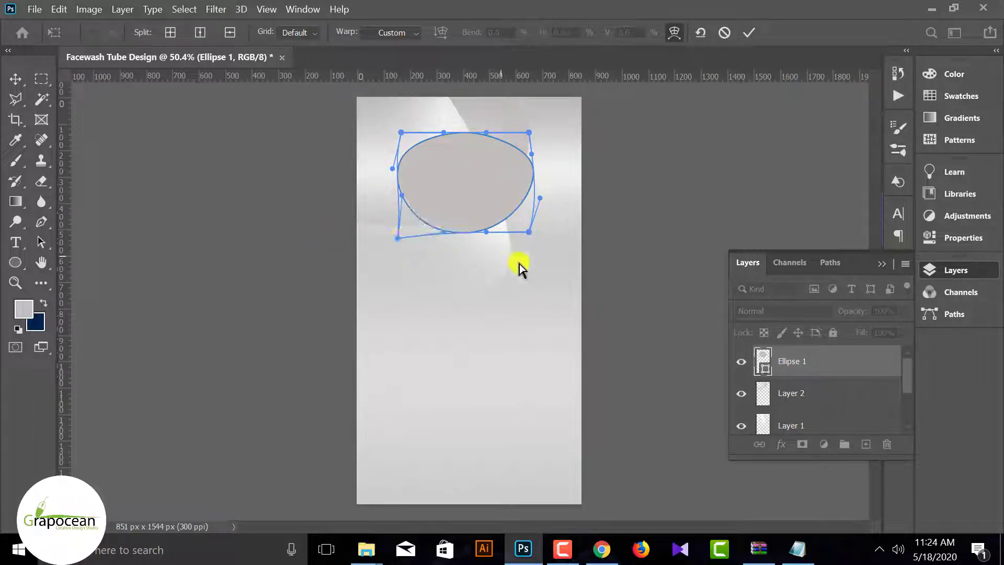
drag(529, 232, 532, 233)
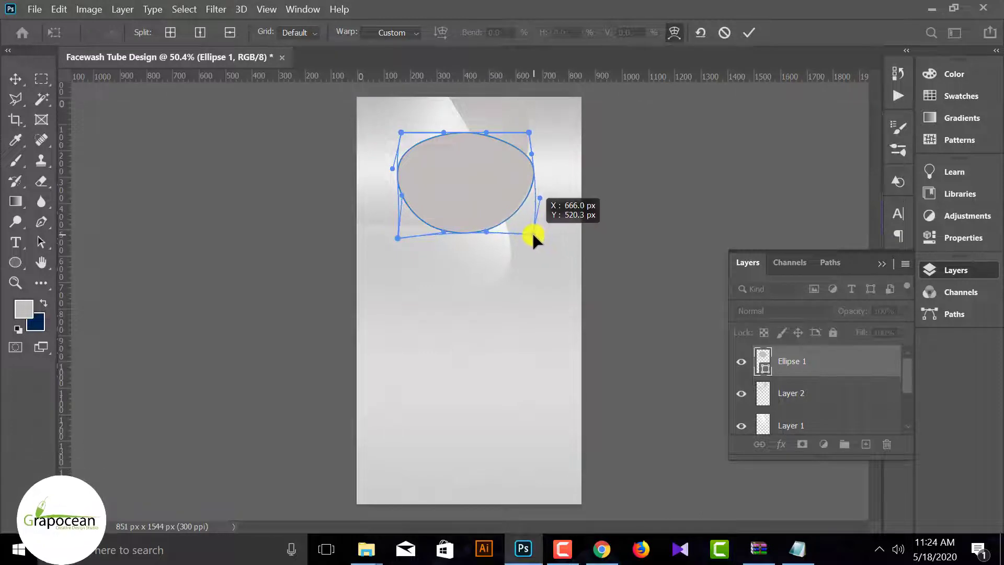
drag(466, 134, 463, 126)
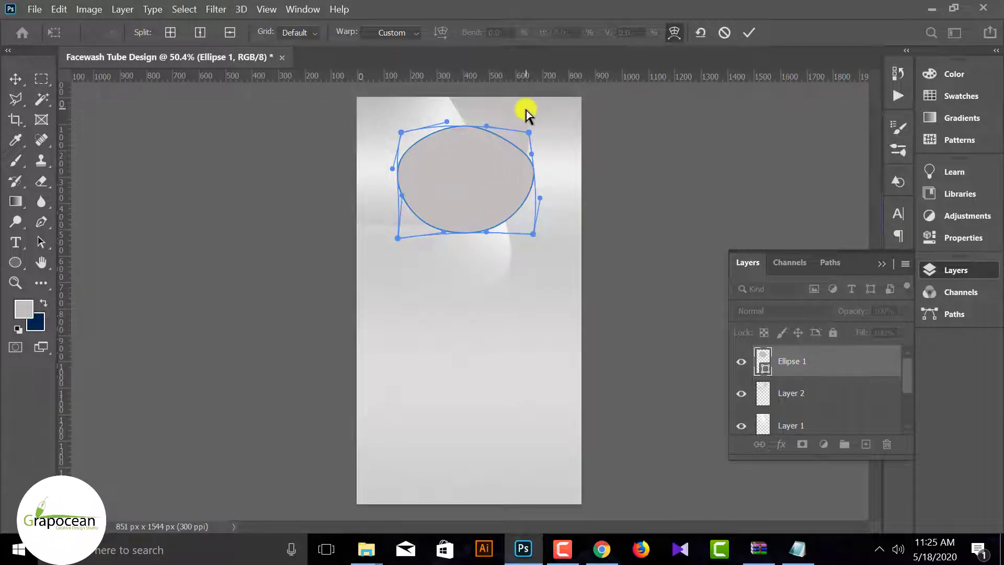
drag(447, 122, 445, 128)
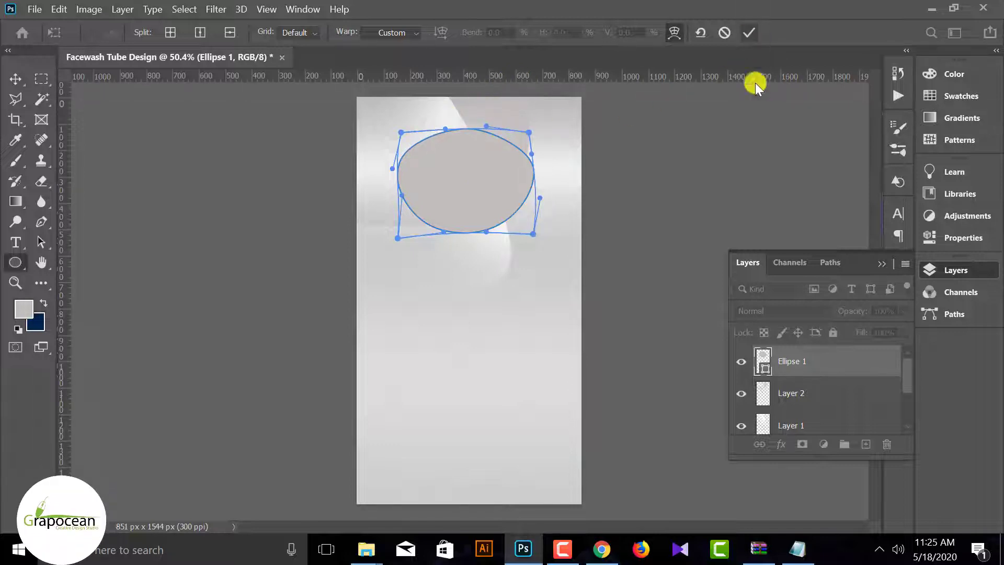
click(620, 230)
click(542, 211)
click(15, 79)
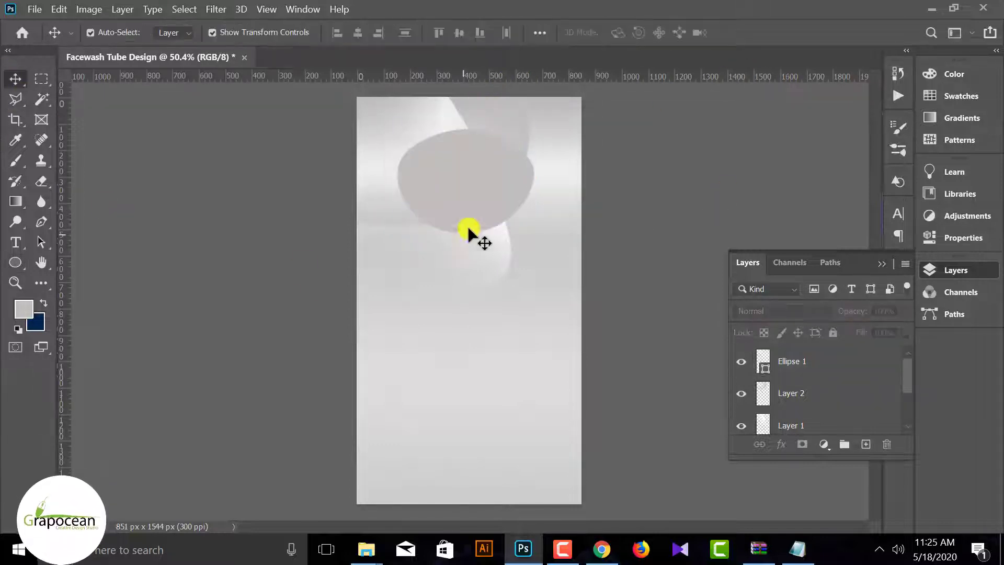
click(483, 195)
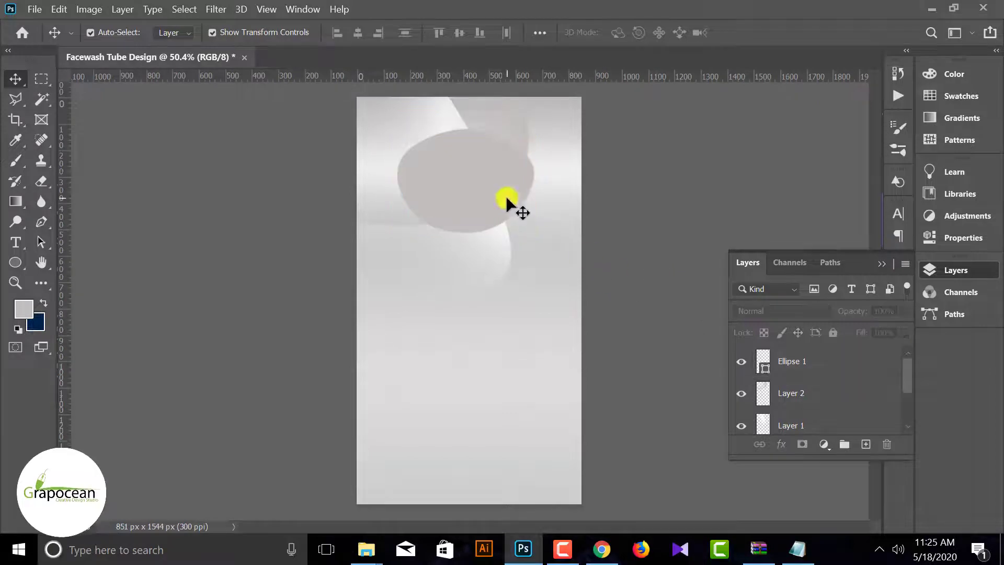
Step: Add a Gradient Overlay with a grey gradient preset to Ellipse 1
right_click(825, 363)
click(669, 153)
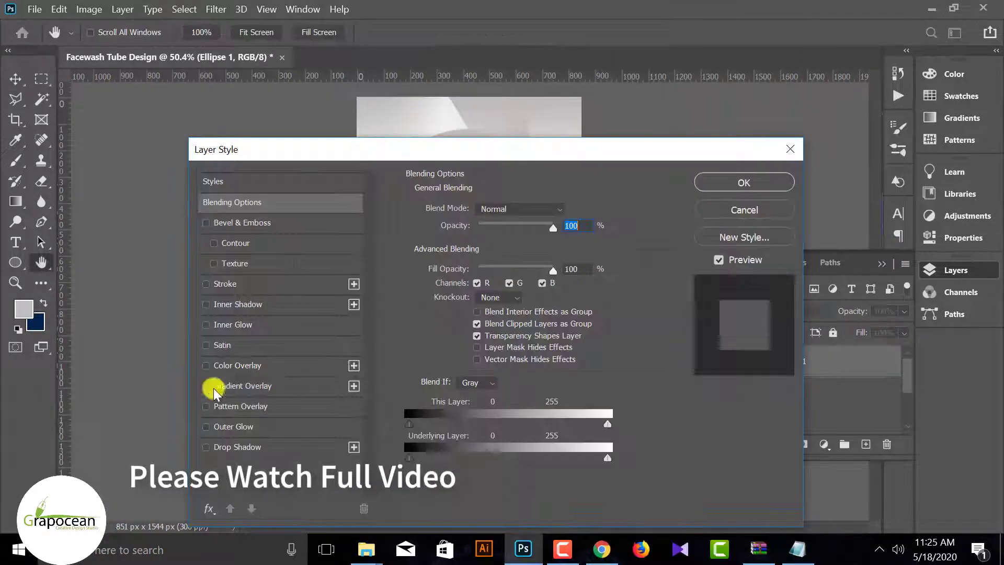
click(219, 401)
mouse_move(539, 160)
mouse_down()
mouse_move(673, 300)
mouse_move(655, 288)
mouse_up()
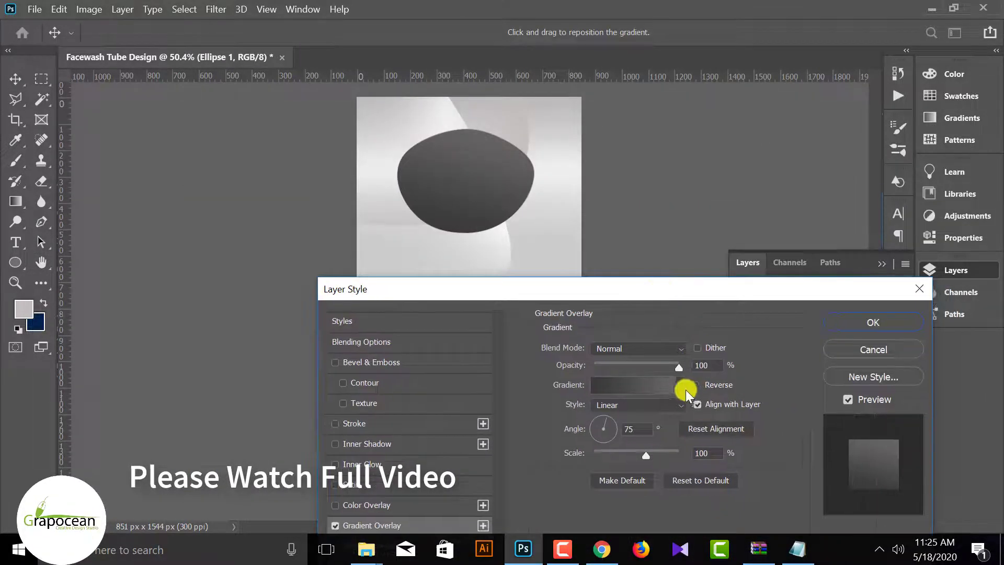
click(680, 384)
click(746, 348)
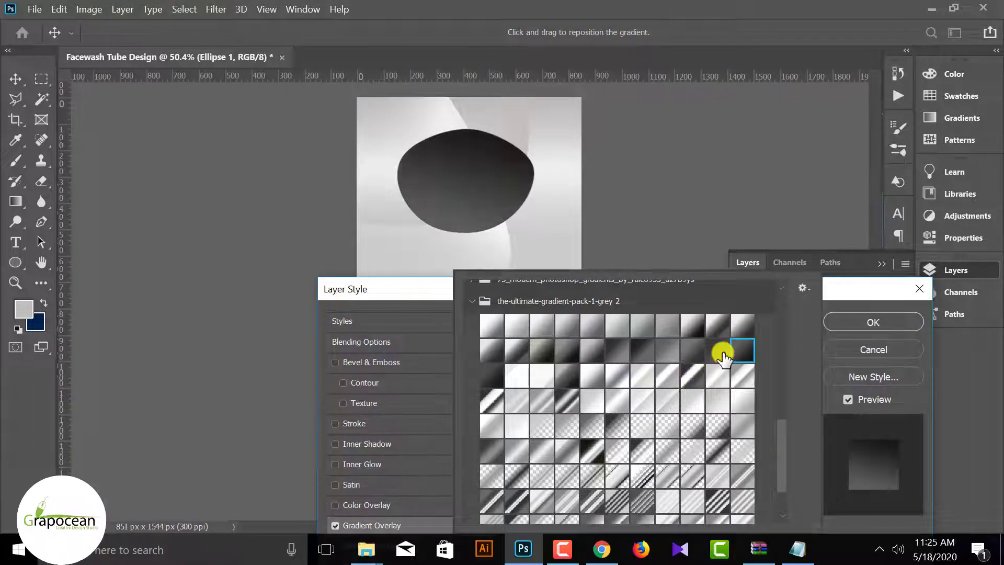
click(695, 353)
click(617, 351)
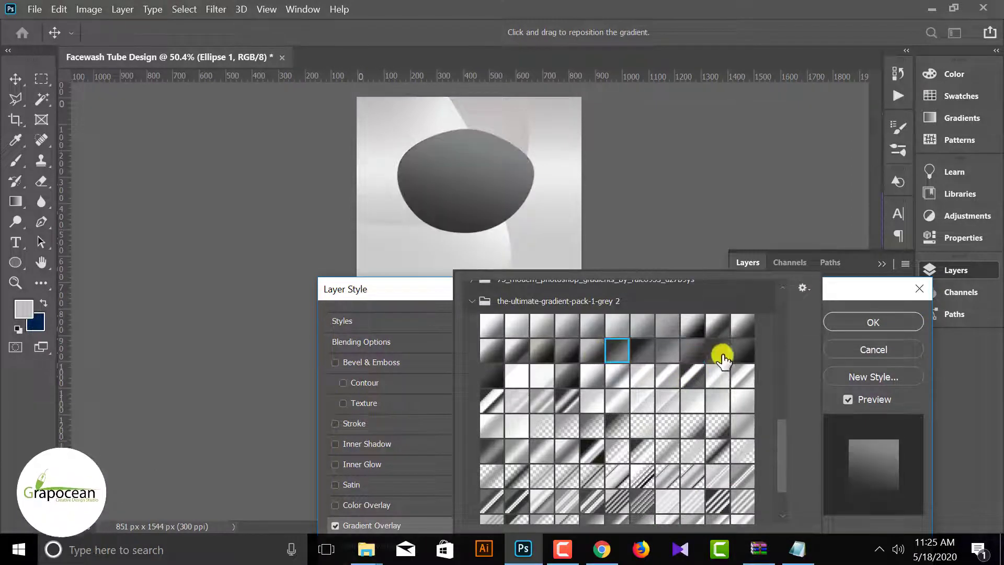
double_click(717, 347)
click(861, 323)
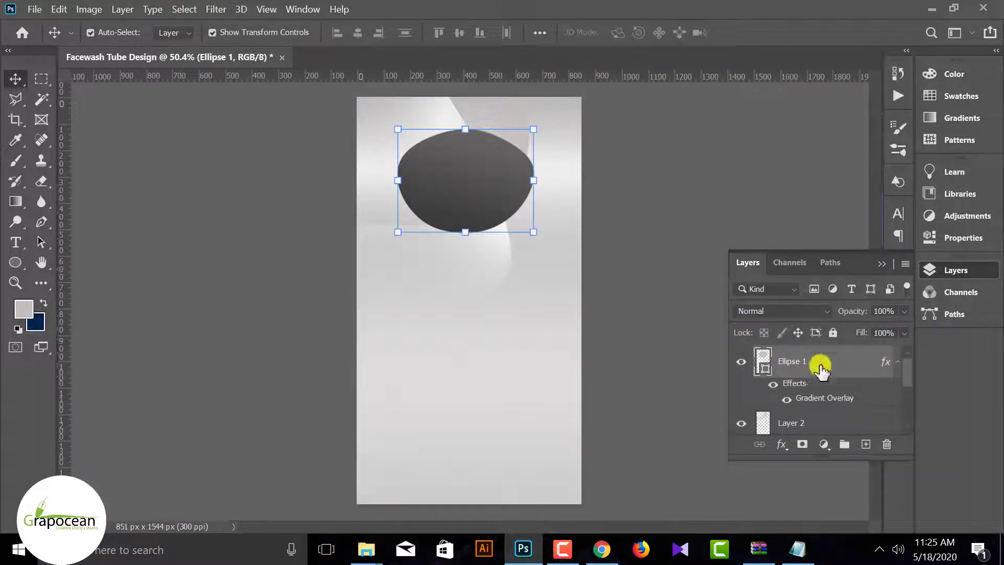
Step: Make the gradient overlay Radial at 150% scale and reversed
double_click(795, 384)
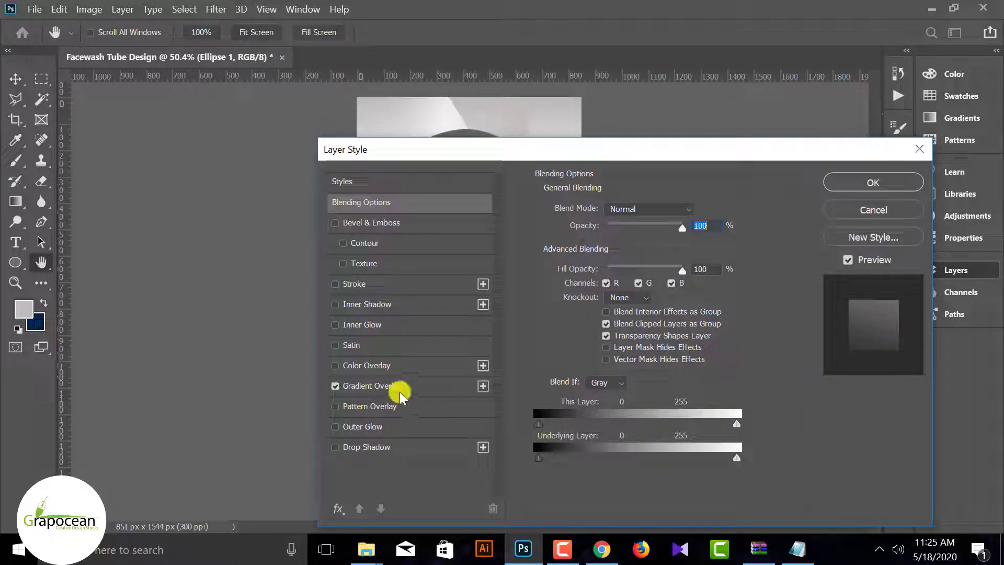
click(386, 385)
drag(633, 149, 675, 304)
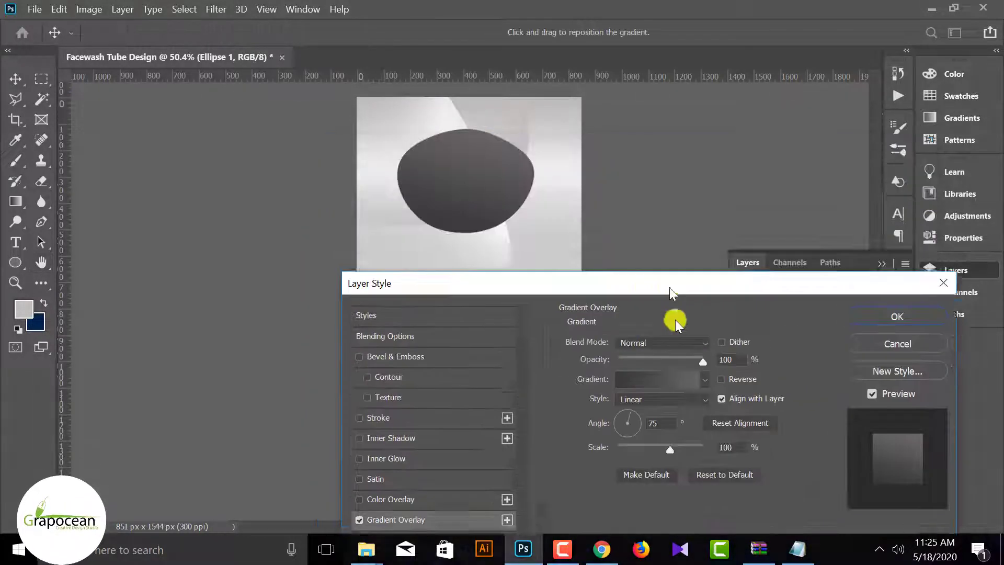
click(696, 420)
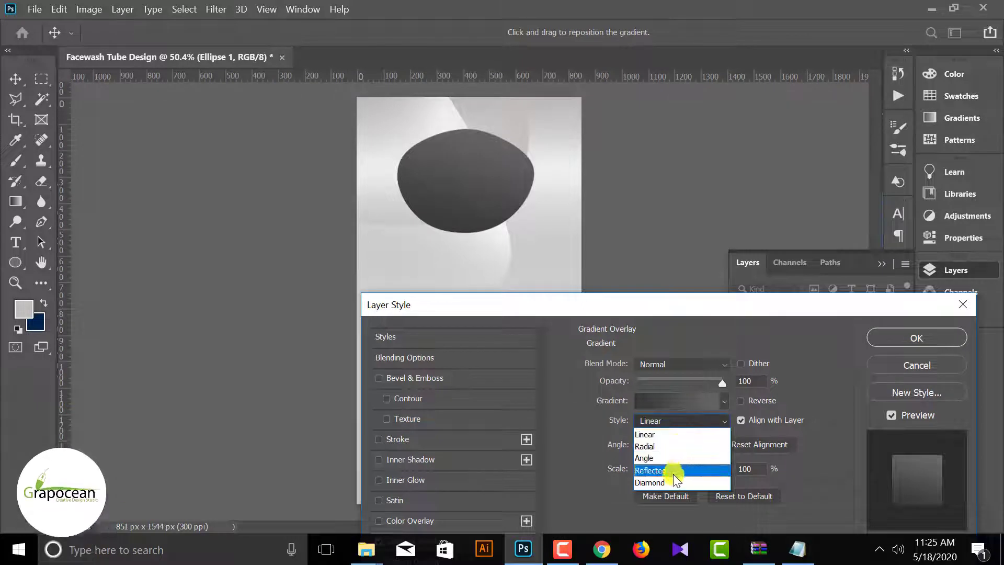
click(675, 434)
drag(690, 477, 746, 471)
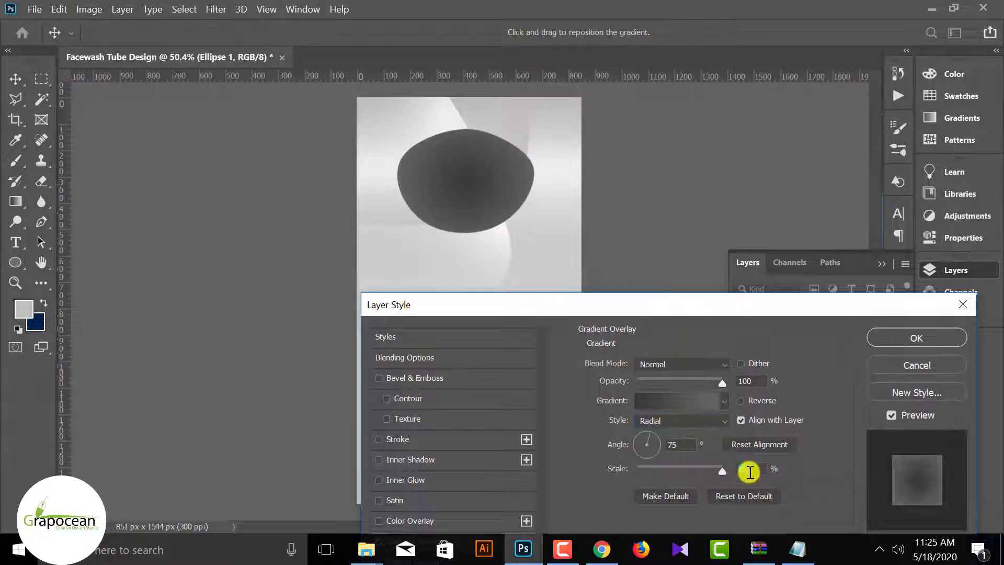
click(740, 401)
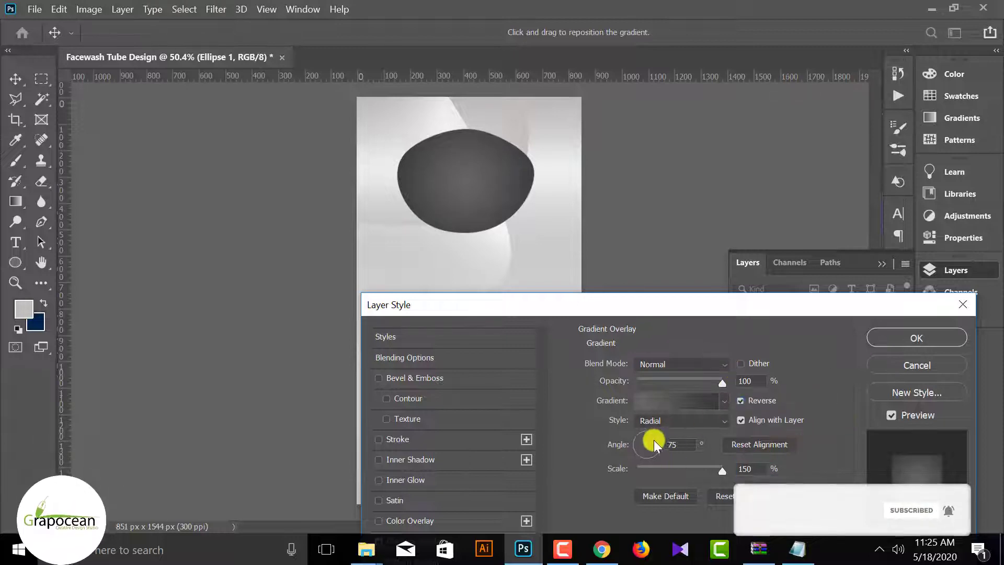
click(902, 338)
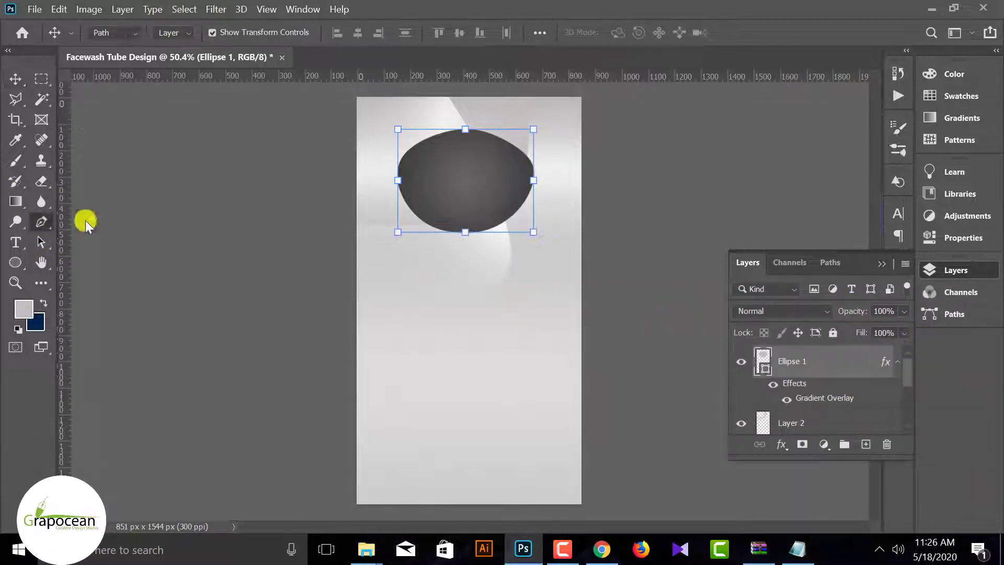
Step: Pen-draw light grey Shape 1 hugging the blob's right and lower edge, then open its Blending Options
click(501, 133)
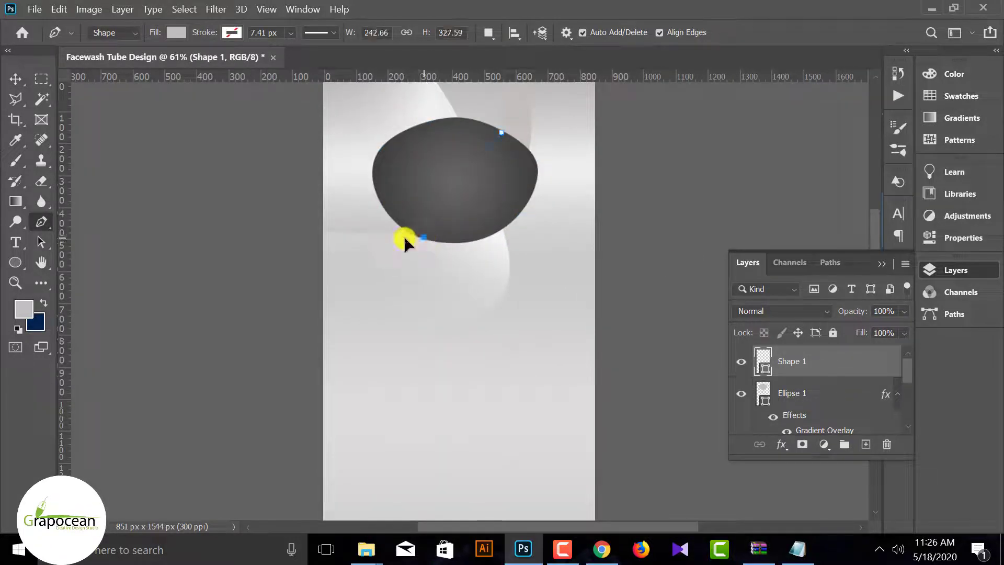
drag(319, 246, 305, 247)
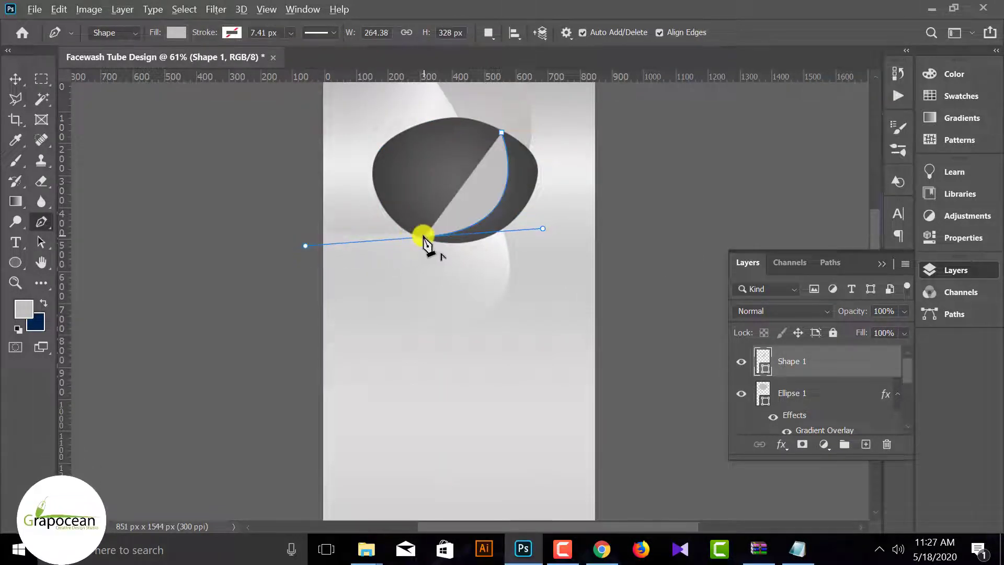
mouse_move(570, 173)
mouse_down()
mouse_move(559, 139)
mouse_move(506, 139)
mouse_up()
click(501, 132)
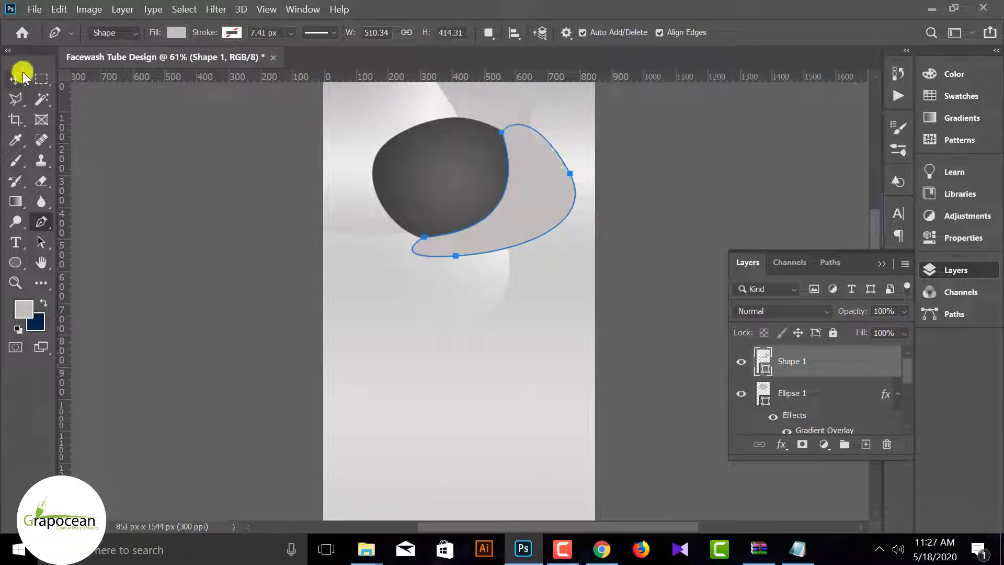
key(b)
right_click(811, 368)
click(719, 24)
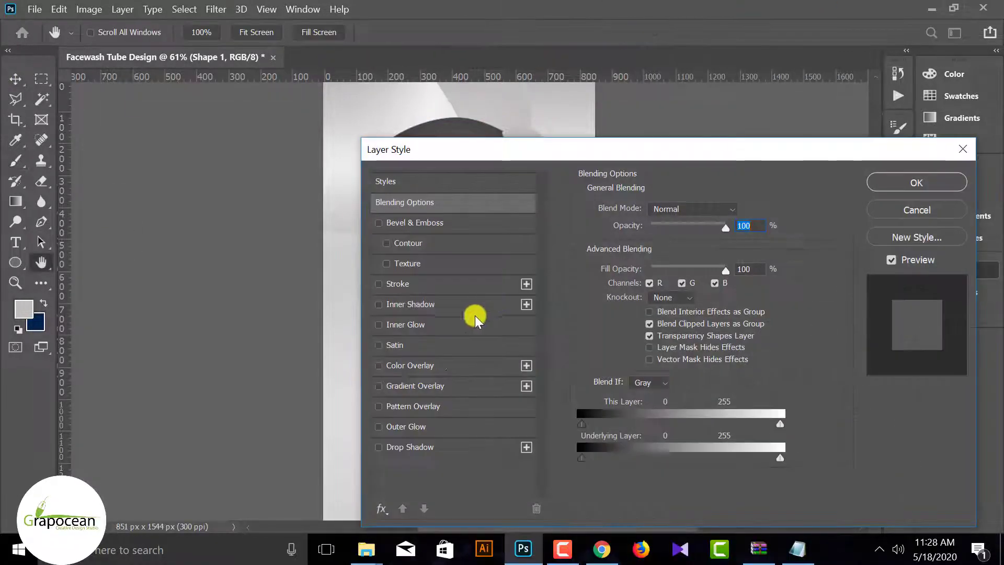
Step: Apply the blob's dark radial Gradient Overlay to Shape 1
click(429, 387)
drag(704, 150, 696, 268)
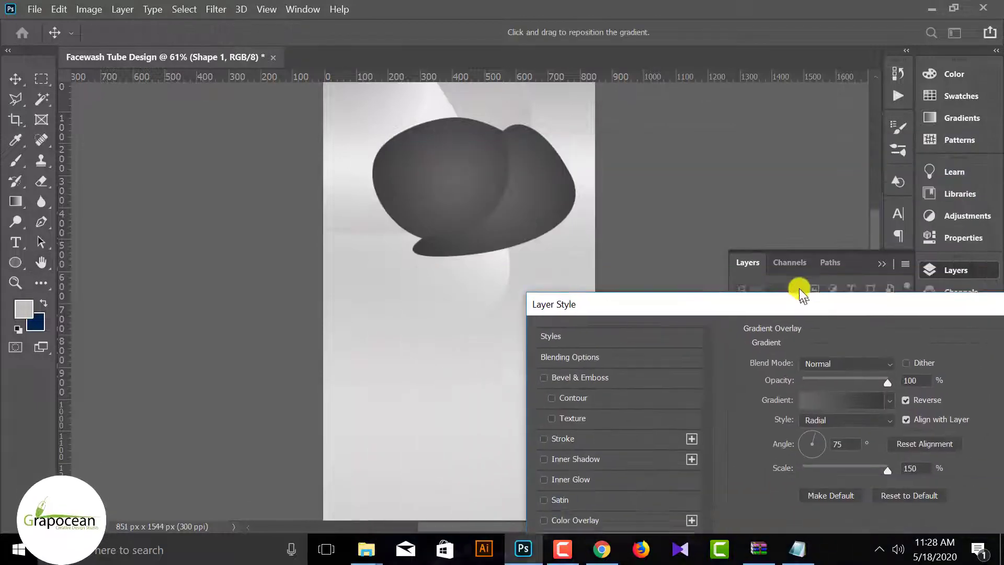
click(791, 285)
Step: Add a blank layer mask to Shape 1 and load the blob's outline as a selection
click(802, 444)
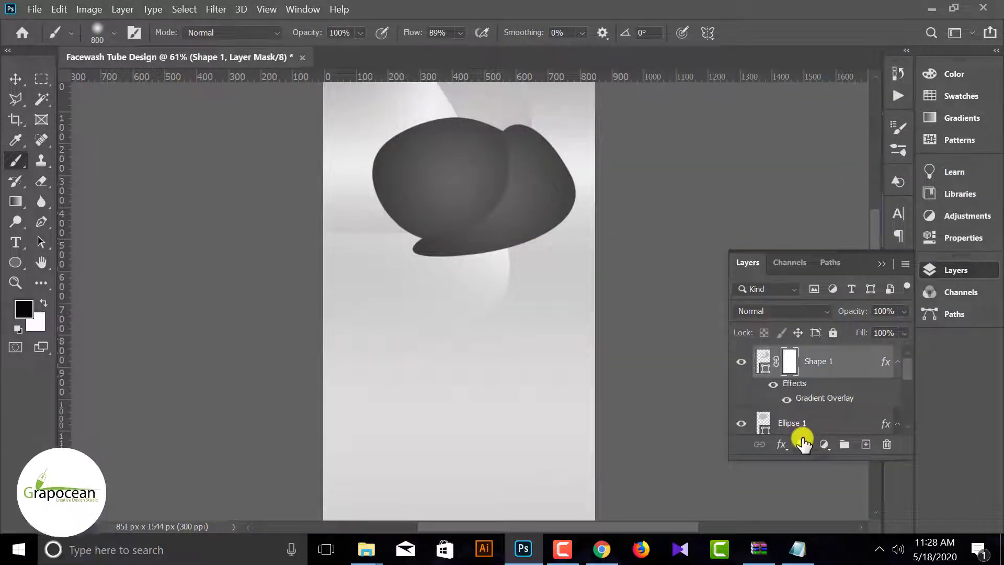
click(15, 78)
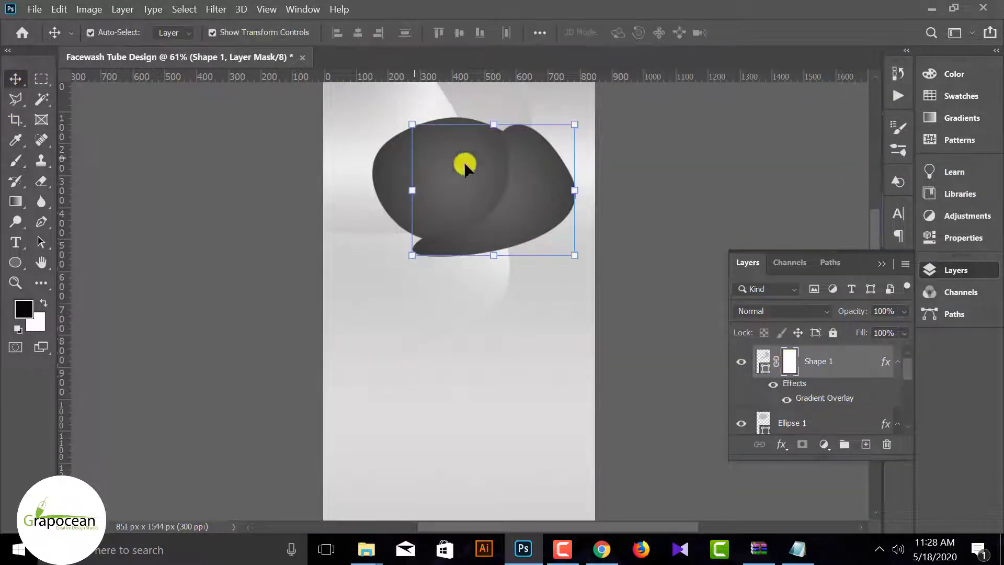
ctrl+click(766, 423)
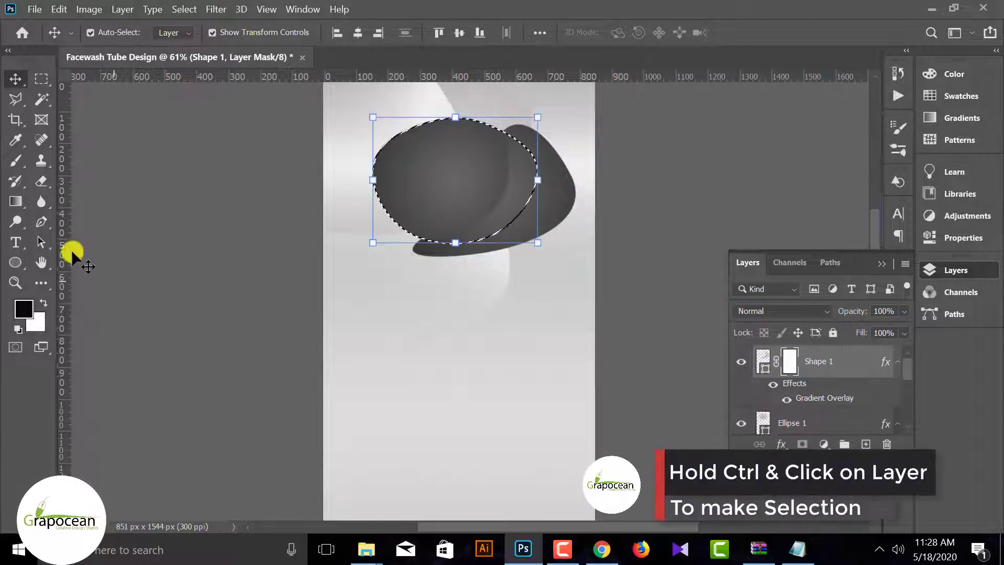
Step: Paint Shape 1's mask outside the inverted blob selection with a hard round brush at 100% flow
click(16, 160)
click(79, 157)
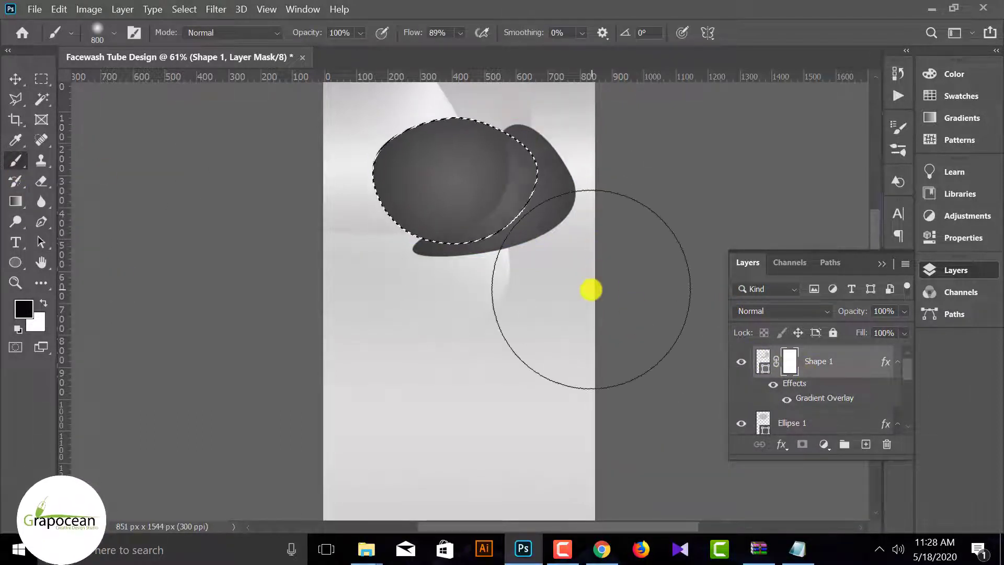
key(ctrl+shift+i)
mouse_move(538, 258)
mouse_down()
mouse_move(545, 153)
mouse_move(507, 258)
mouse_move(467, 268)
mouse_move(545, 209)
mouse_up()
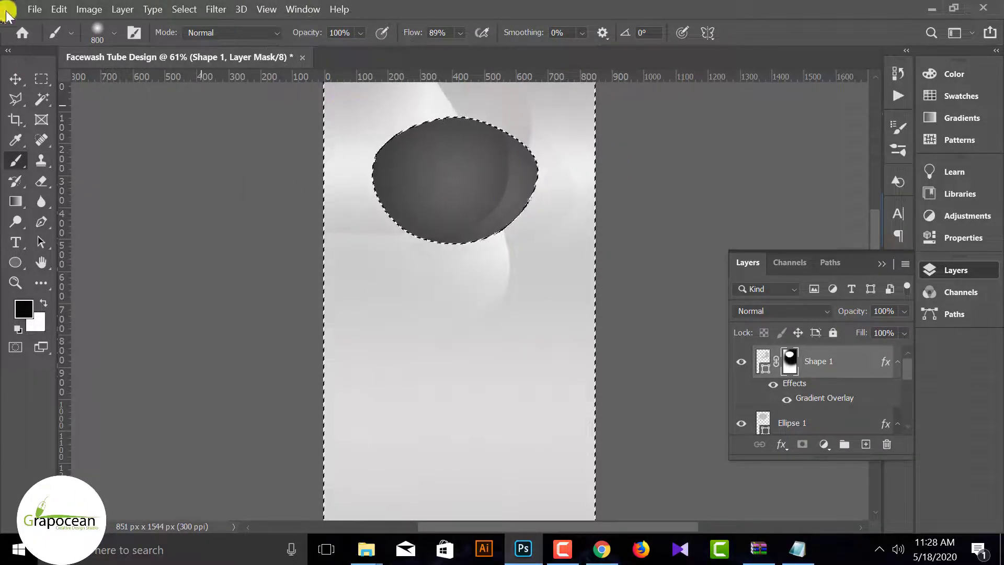
click(112, 38)
double_click(133, 153)
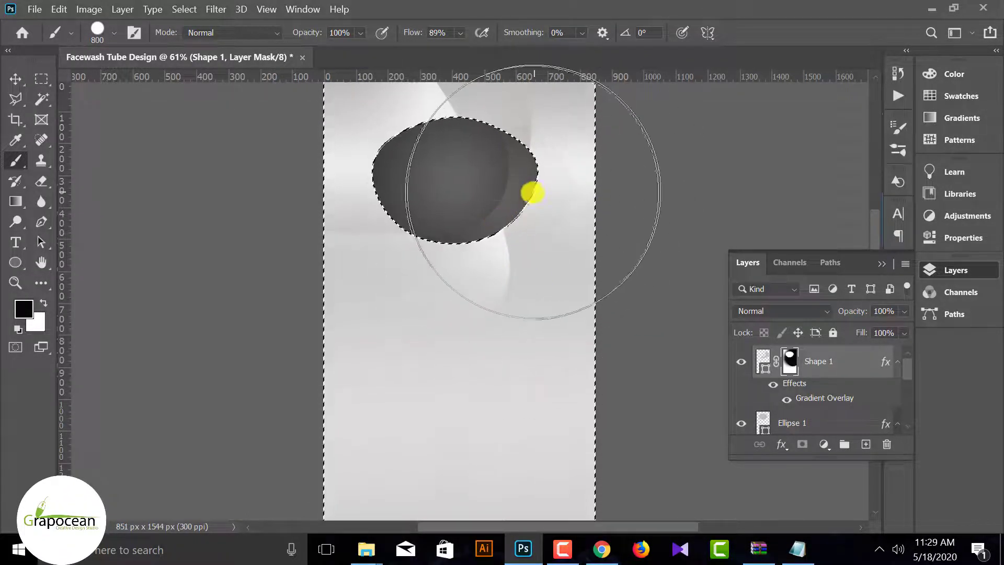
drag(413, 33, 440, 33)
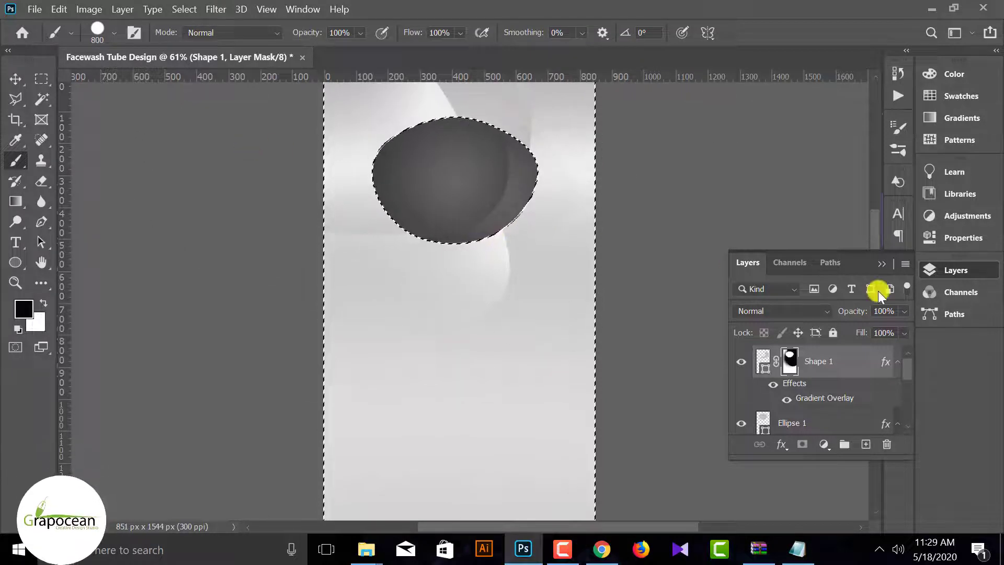
Step: Deselect Shape 1 and create Shape 2 on a new layer above it
click(10, 80)
click(139, 298)
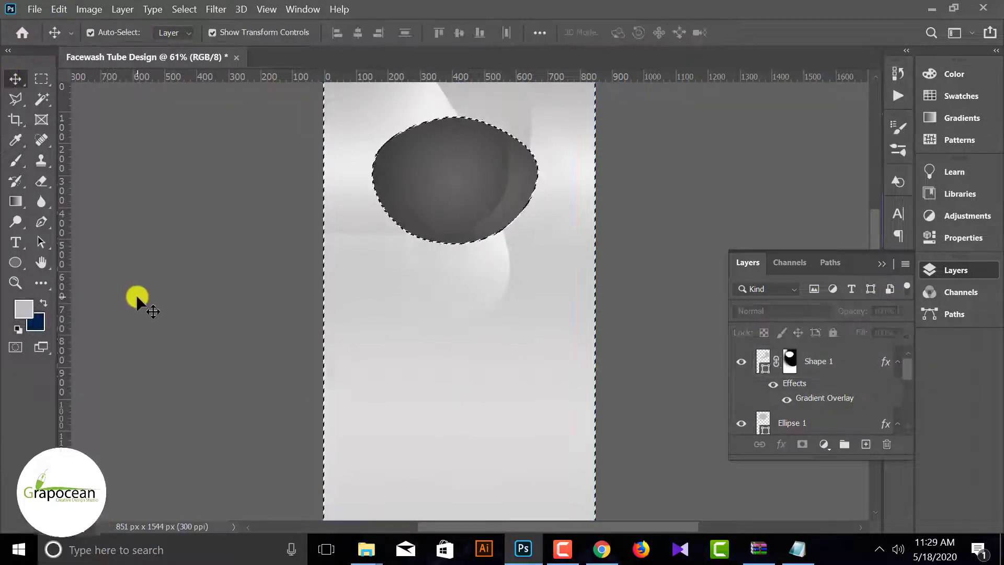
click(42, 78)
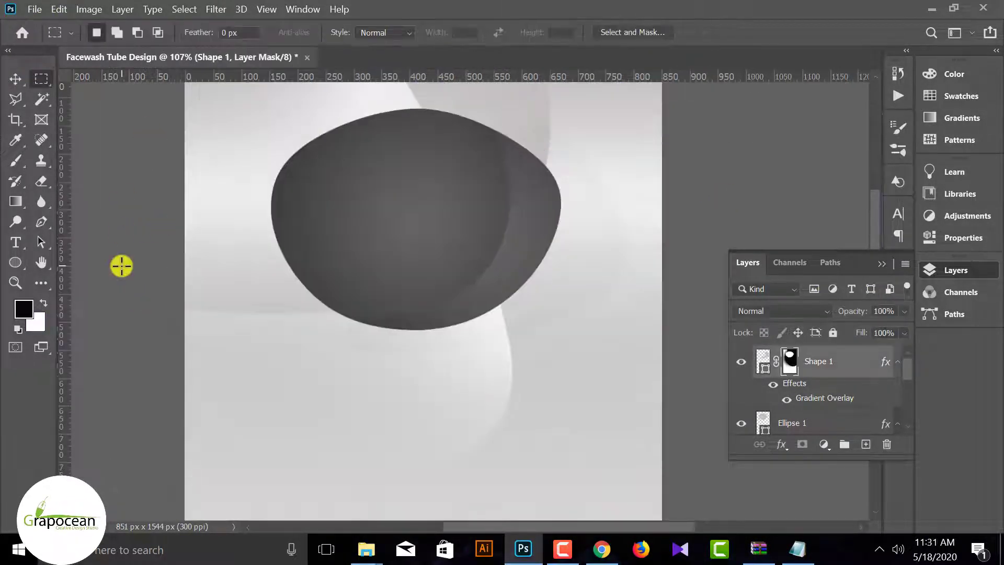
click(863, 445)
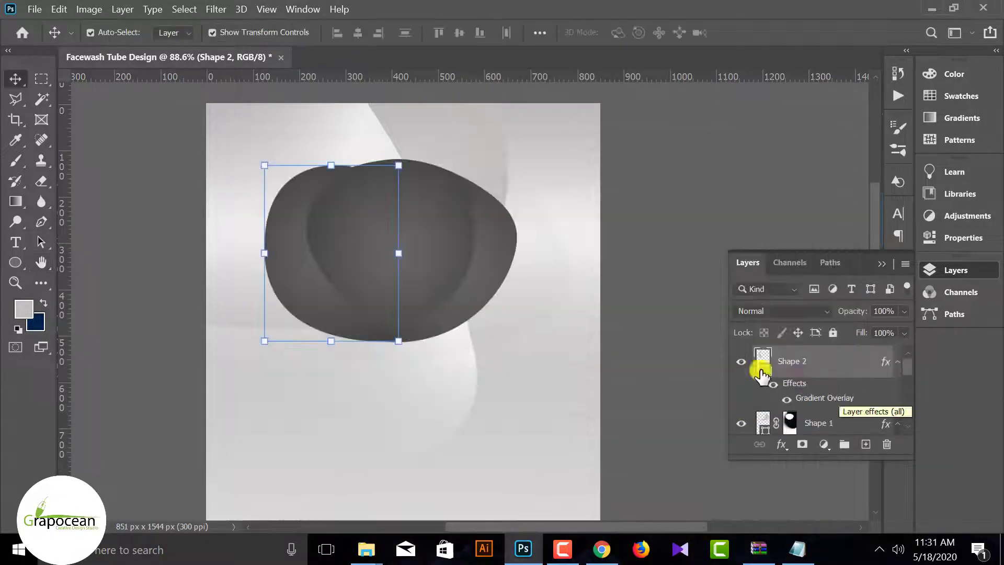
Step: Mask Shape 2 to the loaded ellipse outline, then deselect
ctrl+click(766, 359)
click(801, 444)
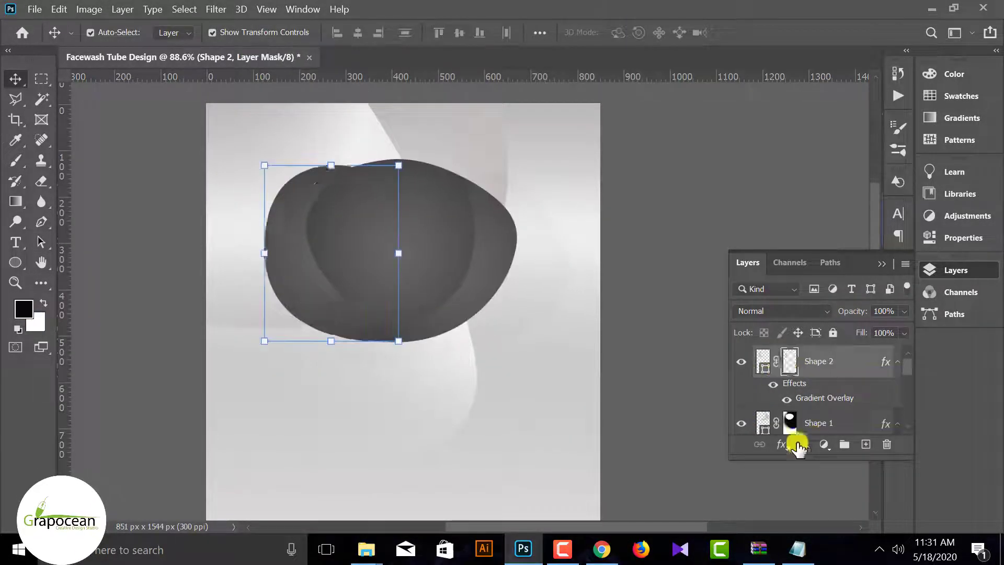
click(453, 376)
Step: Draw Shape 3 with the Pen tool as a curved band arching over the ellipse's top
key(p)
click(865, 444)
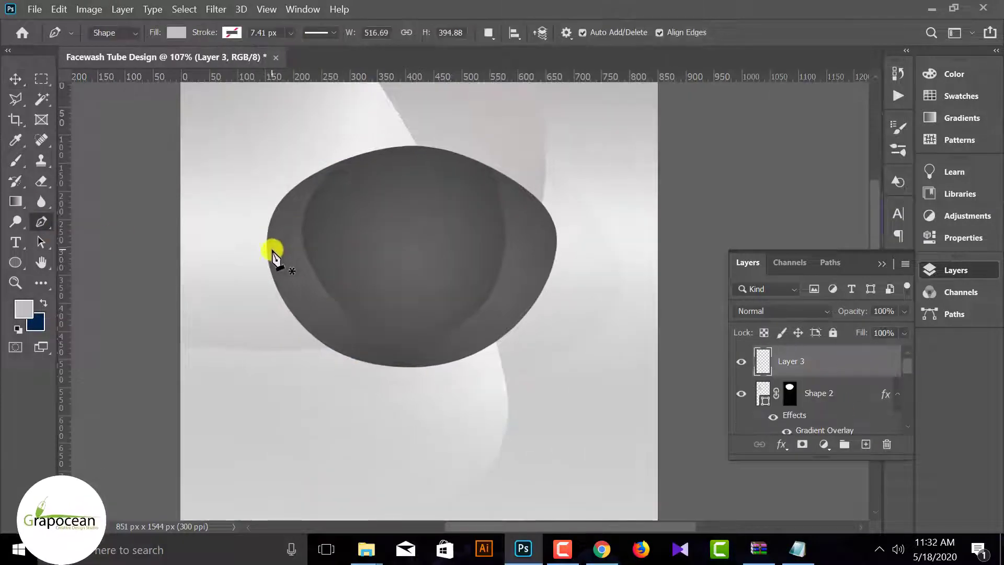
alt+click(523, 188)
drag(332, 160, 209, 203)
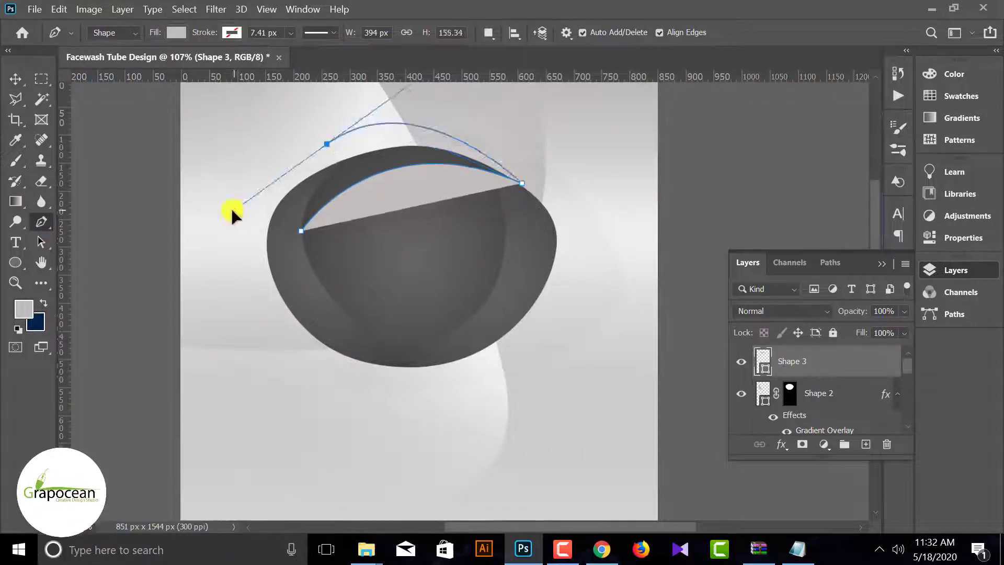
click(301, 230)
Step: Give Shape 3 a radial Gradient Overlay and mask it to the ellipse outline
double_click(837, 366)
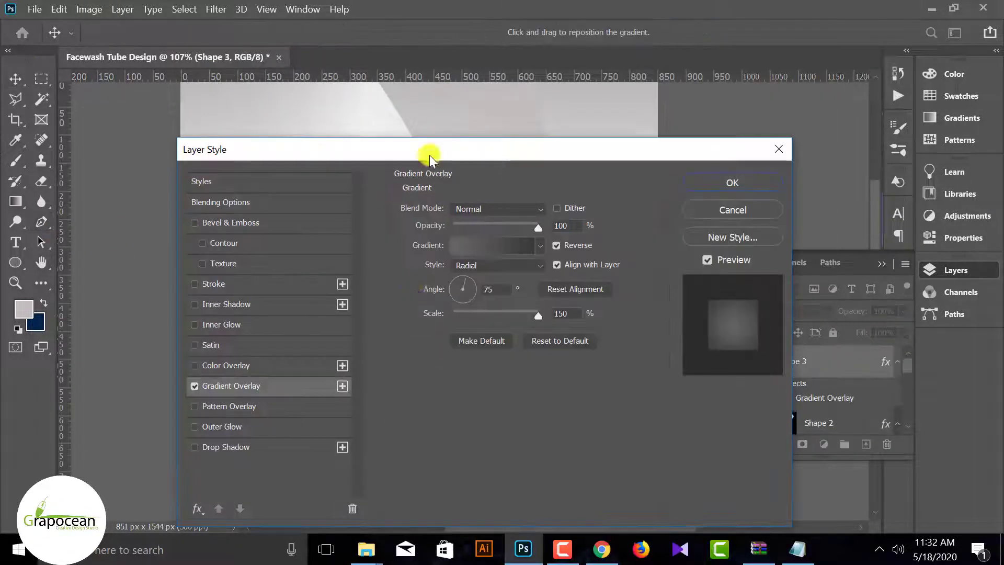
click(733, 181)
ctrl+click(764, 422)
click(803, 444)
click(41, 79)
Step: Nudge Shape 3 slightly sideways with the Move tool
scroll(620, 312, down, 5)
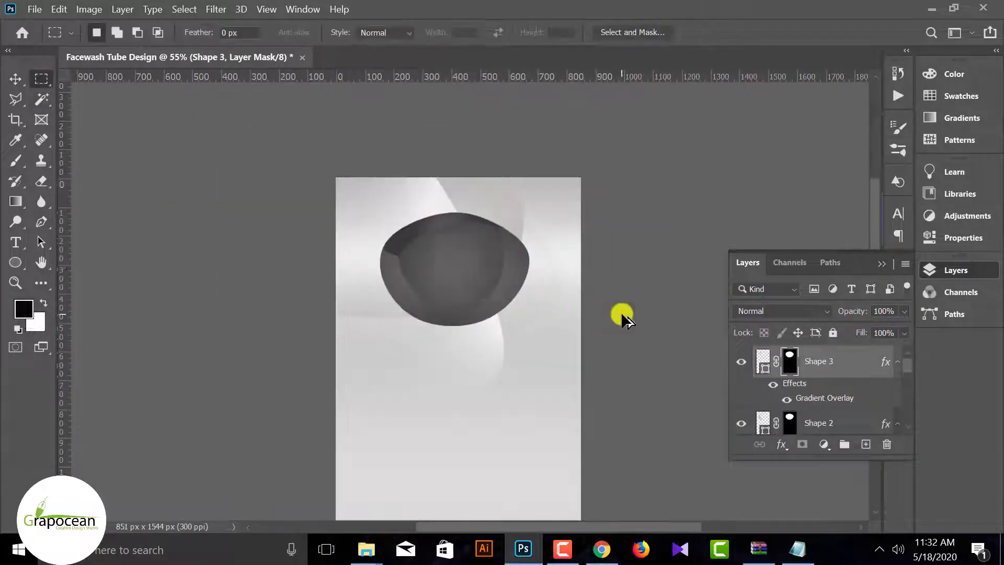
scroll(444, 250, up, 5)
scroll(444, 250, up, 2)
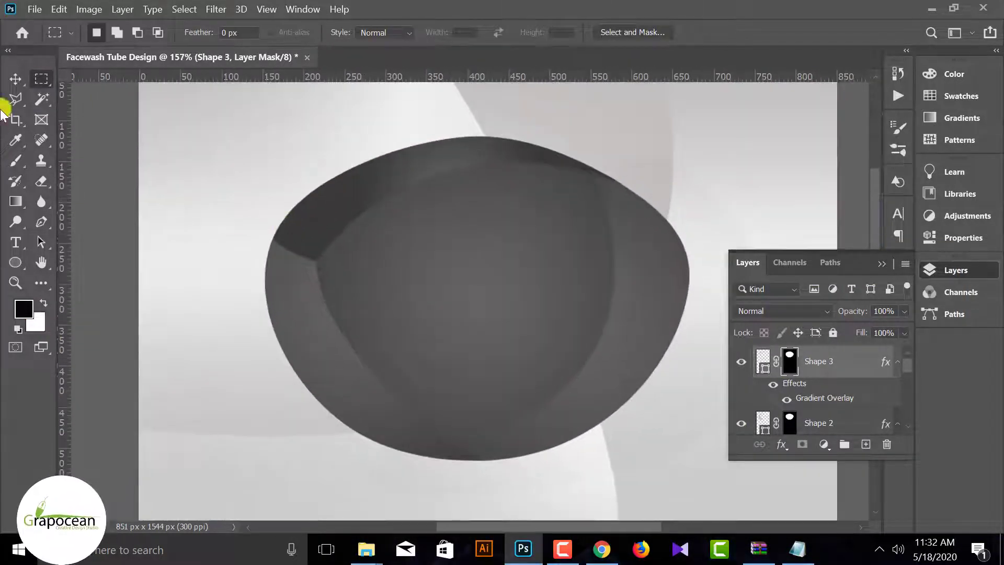
key(v)
drag(324, 226, 315, 233)
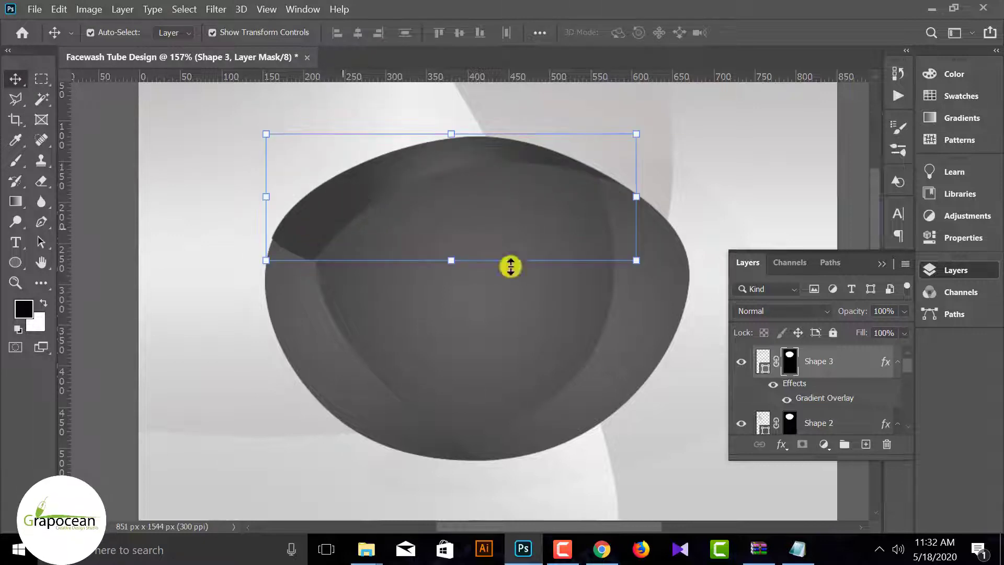
click(796, 312)
click(827, 398)
click(801, 313)
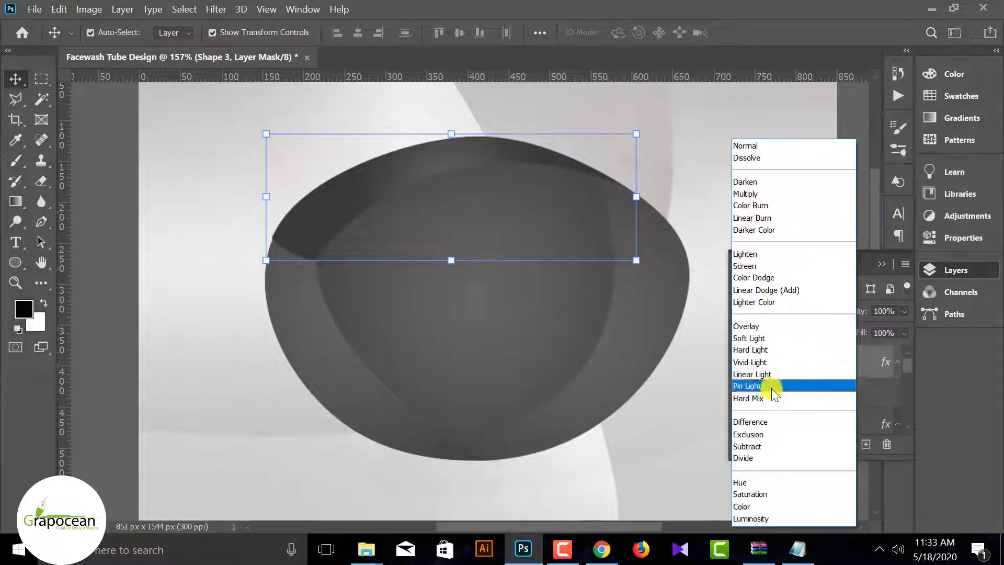
click(770, 388)
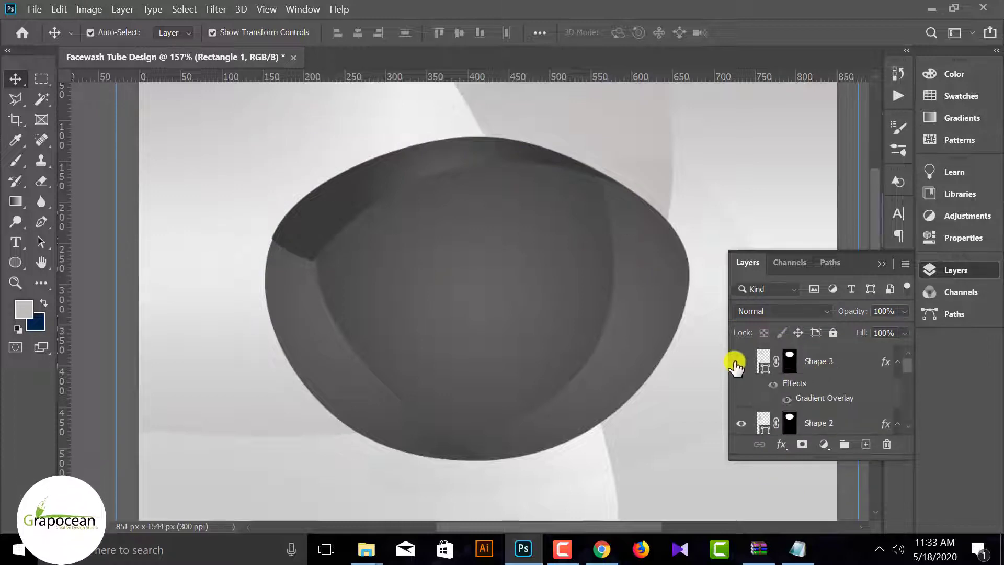
click(826, 312)
click(834, 335)
key(Down)
key(Down)
key(Down)
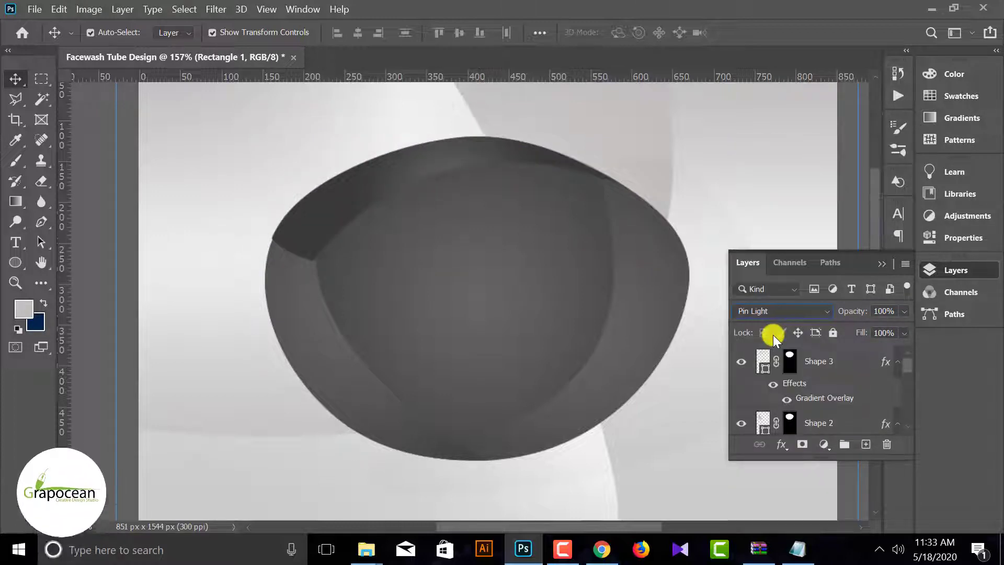
key(Down)
key(Down)
key(Down)
click(763, 362)
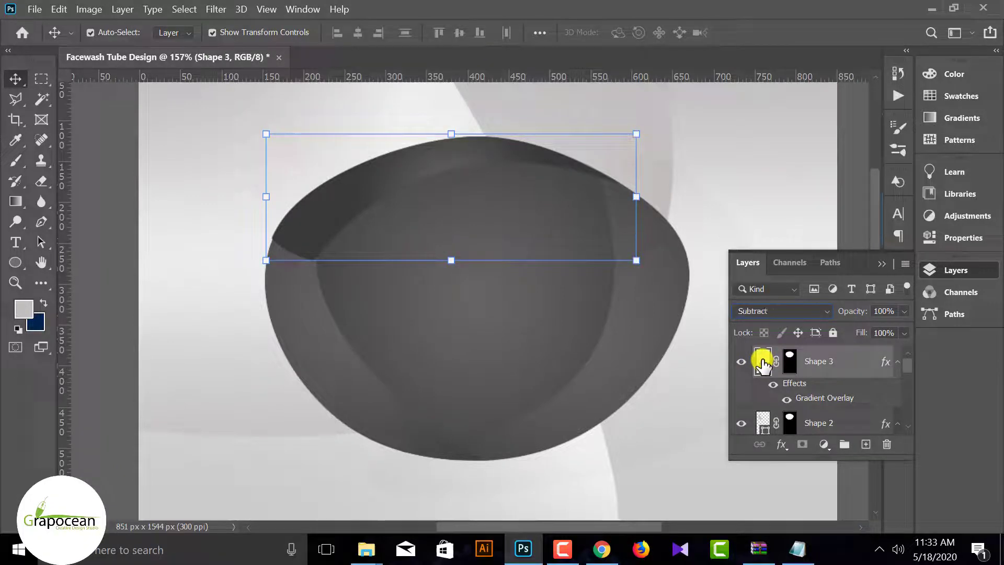
click(901, 262)
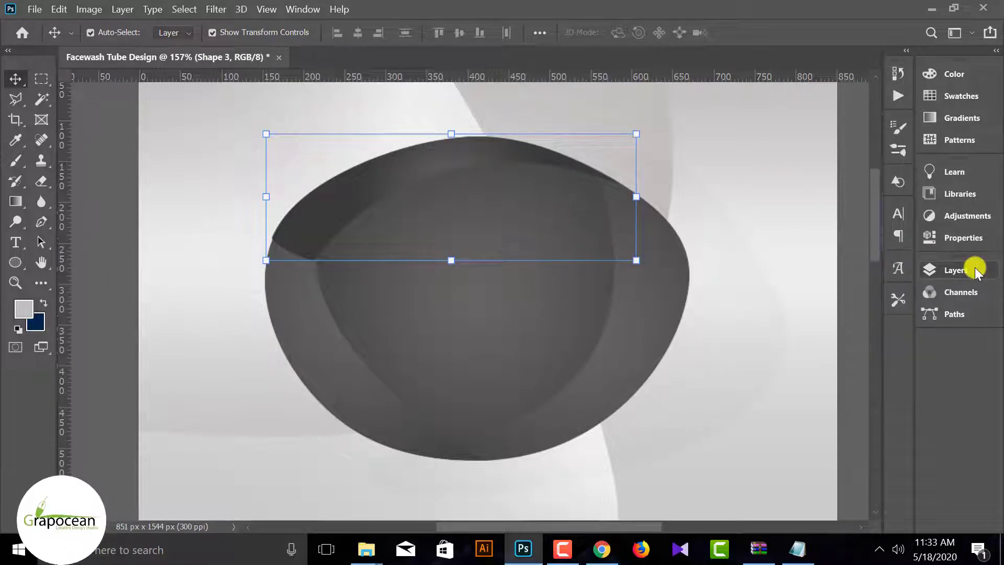
click(955, 269)
Step: Bring up Shape 3's Gradient Overlay settings and the gradient picker
right_click(814, 363)
click(645, 22)
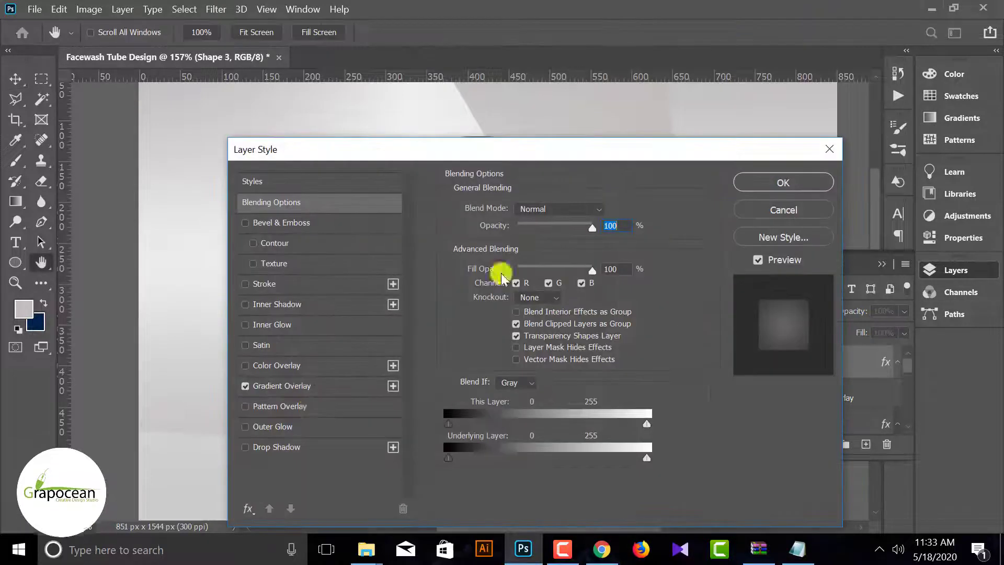
click(280, 386)
mouse_move(560, 158)
mouse_down()
mouse_move(789, 348)
mouse_move(766, 340)
mouse_up()
click(797, 428)
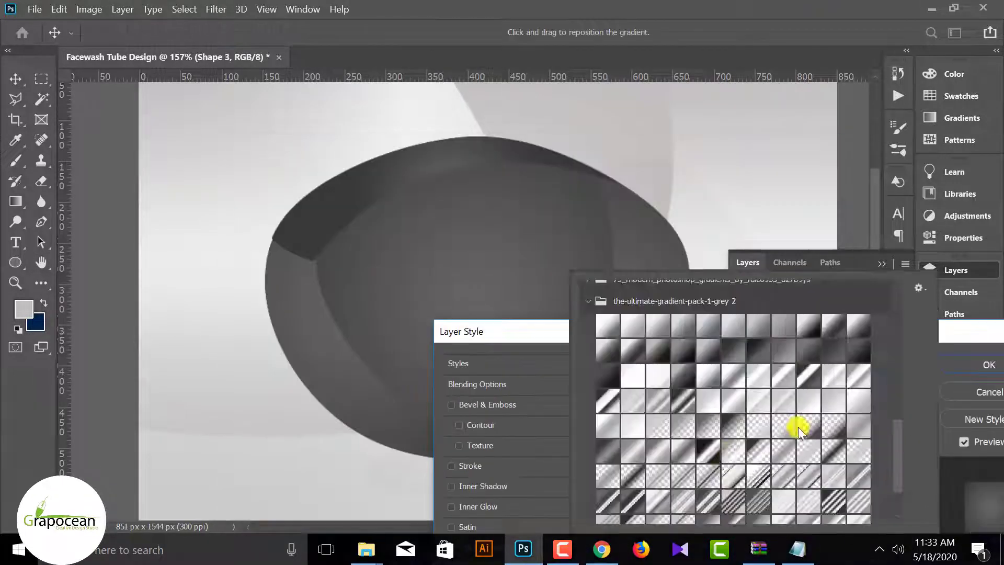
Step: Try several gradient presets and settle on a lighter grey gradient for Shape 3
click(721, 454)
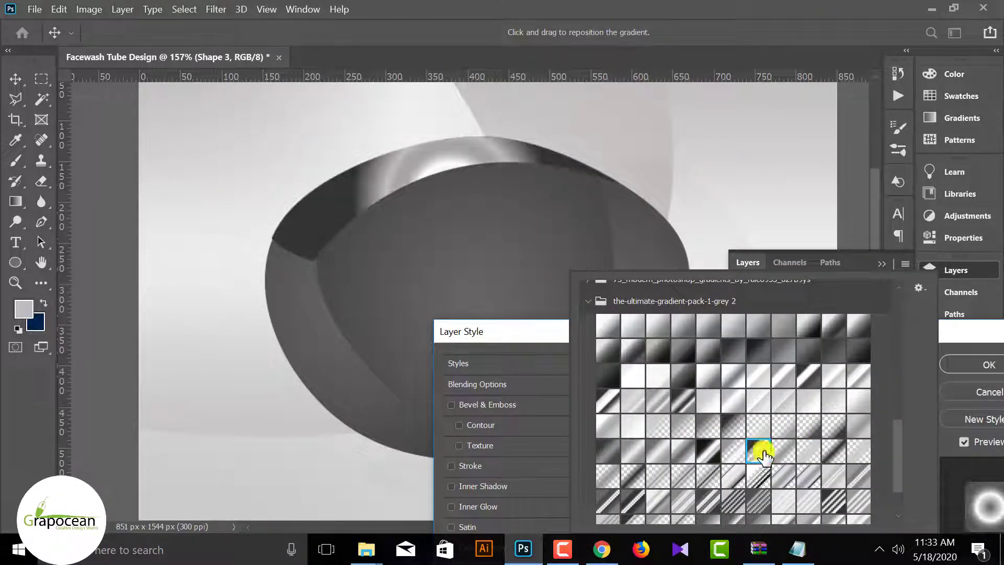
scroll(761, 449, down, 1)
click(833, 488)
scroll(810, 465, down, 2)
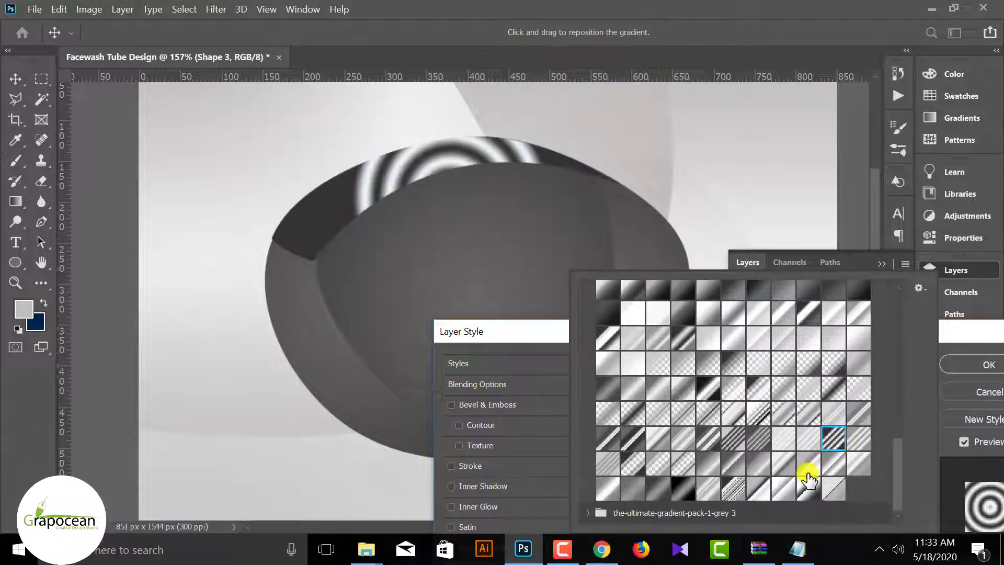
click(808, 467)
click(758, 464)
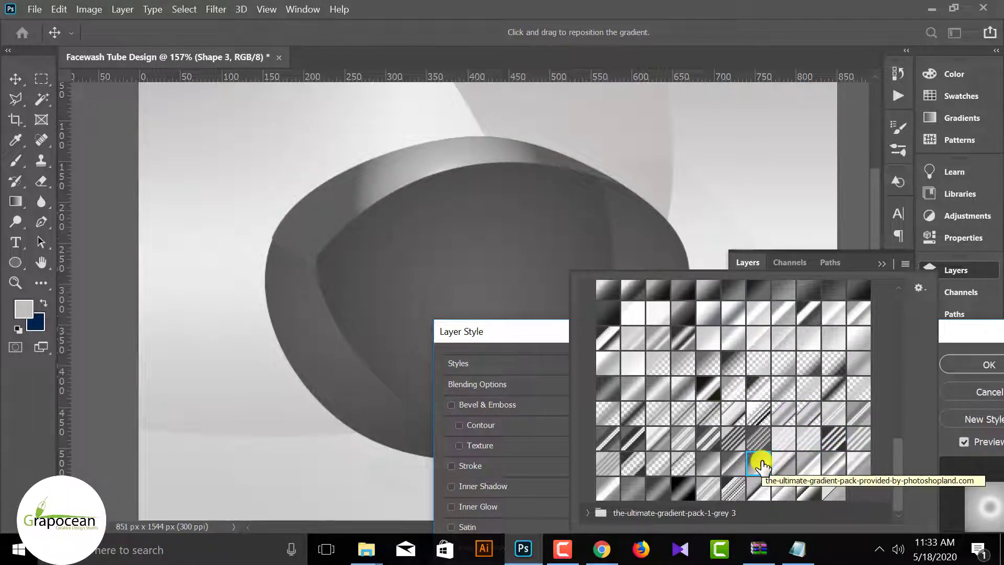
click(645, 489)
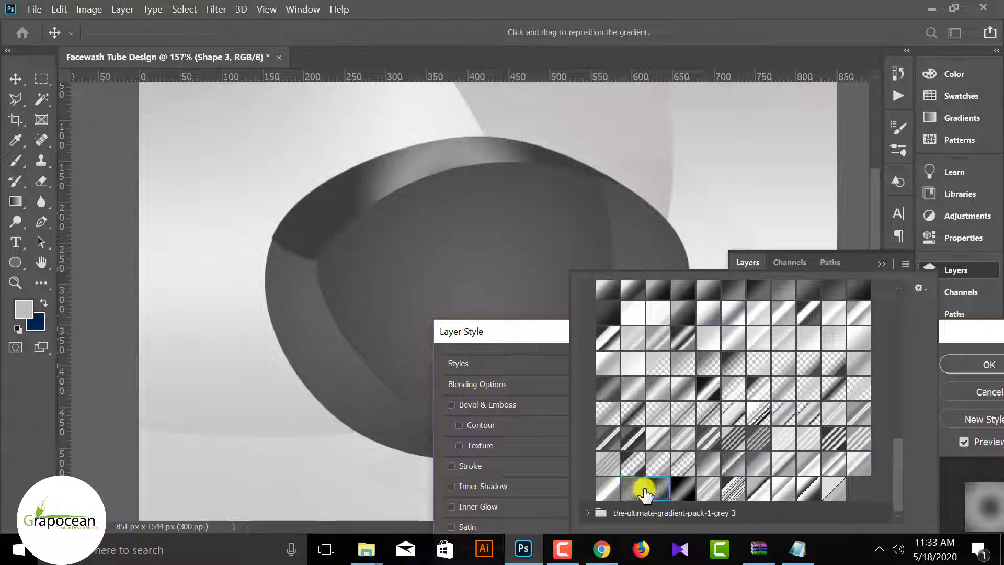
click(632, 490)
click(685, 491)
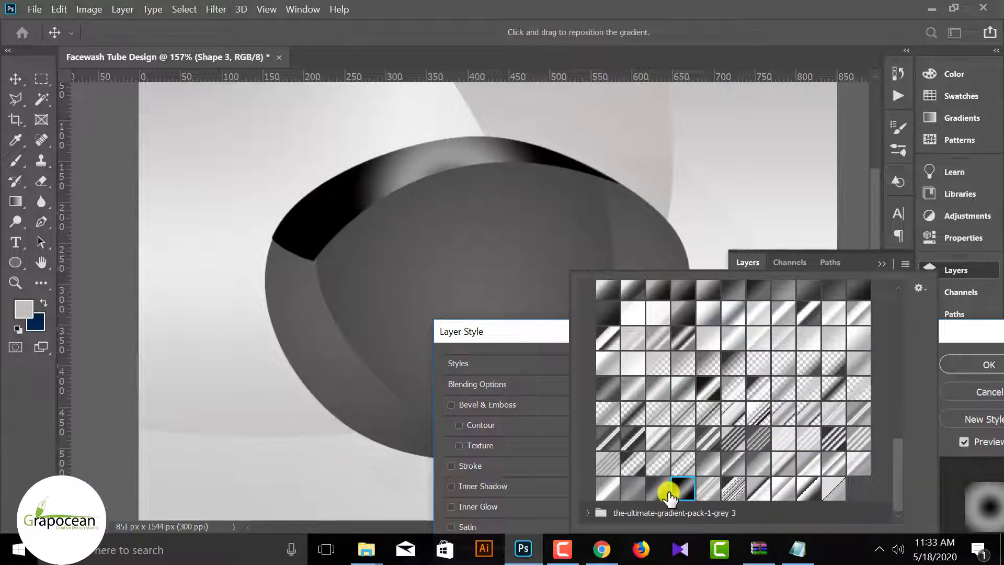
click(667, 490)
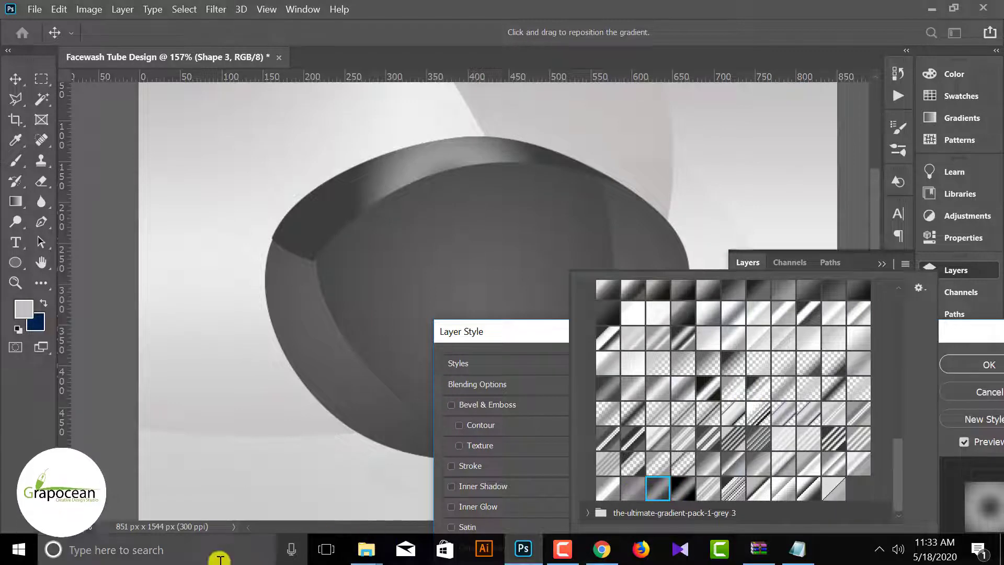
click(872, 544)
Step: Confirm Shape 3's grey gradient overlay and make Shape 2 the active layer
click(975, 366)
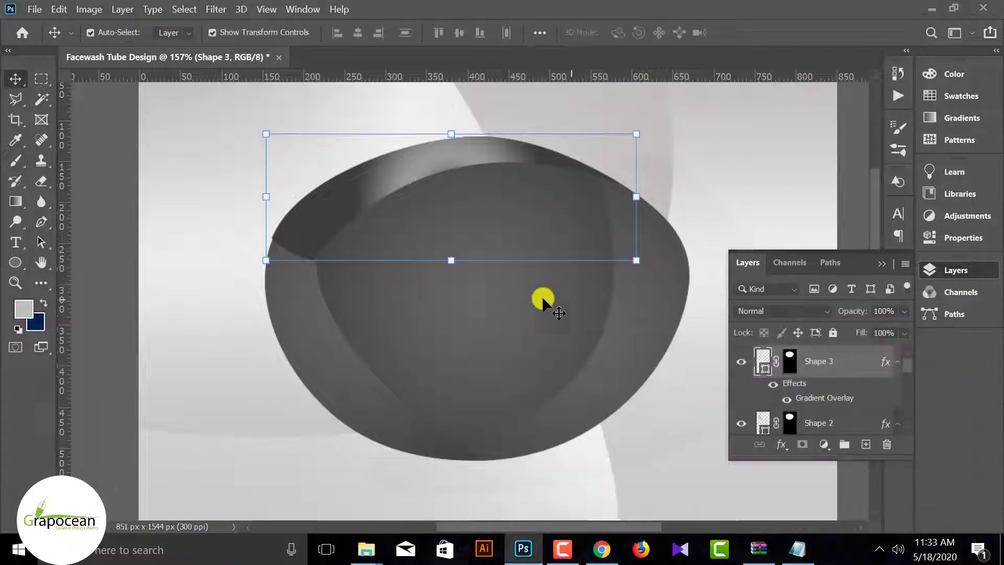
click(16, 78)
click(320, 217)
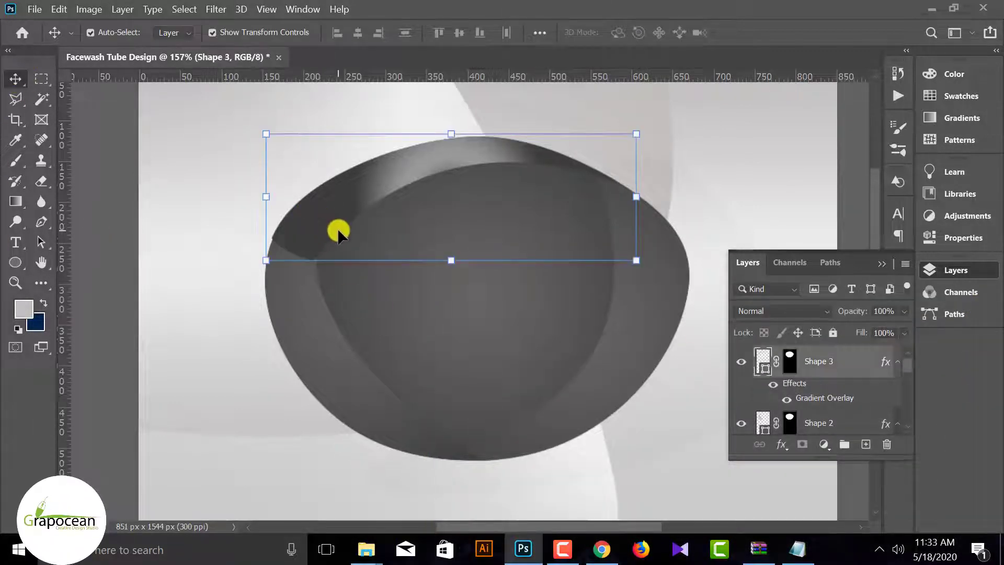
click(322, 311)
click(336, 342)
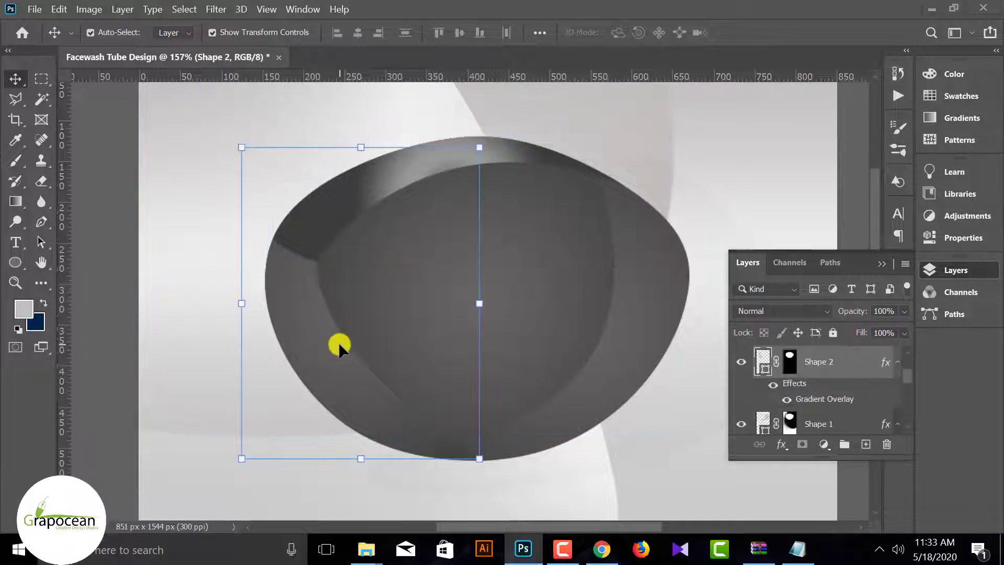
click(41, 282)
Step: Select the Shape 3 layer and add a new empty layer above it
alt+scroll(251, 311, down, 3)
alt+scroll(251, 311, down, 3)
alt+scroll(382, 315, up, 1)
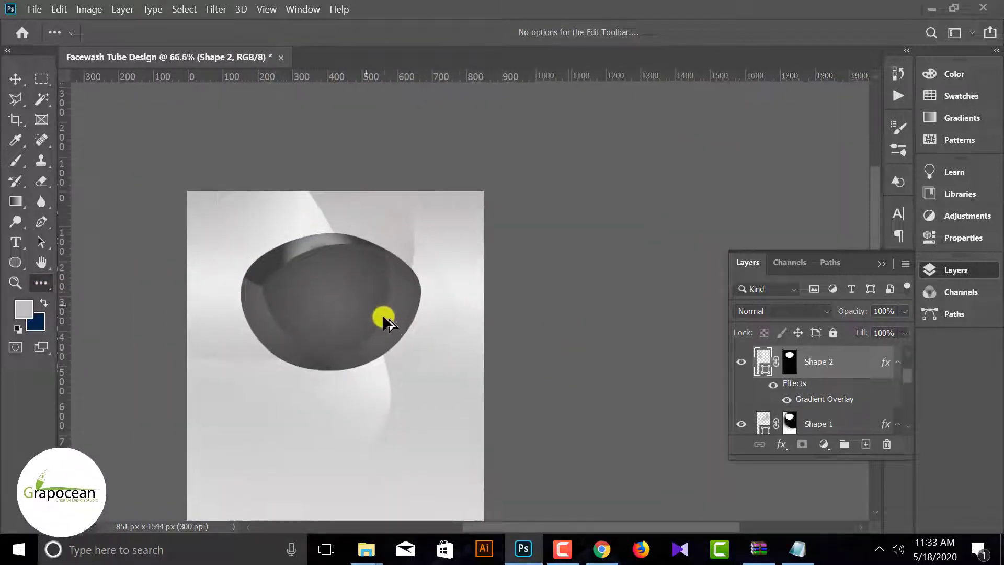
alt+scroll(382, 315, up, 1)
alt+scroll(382, 311, up, 1)
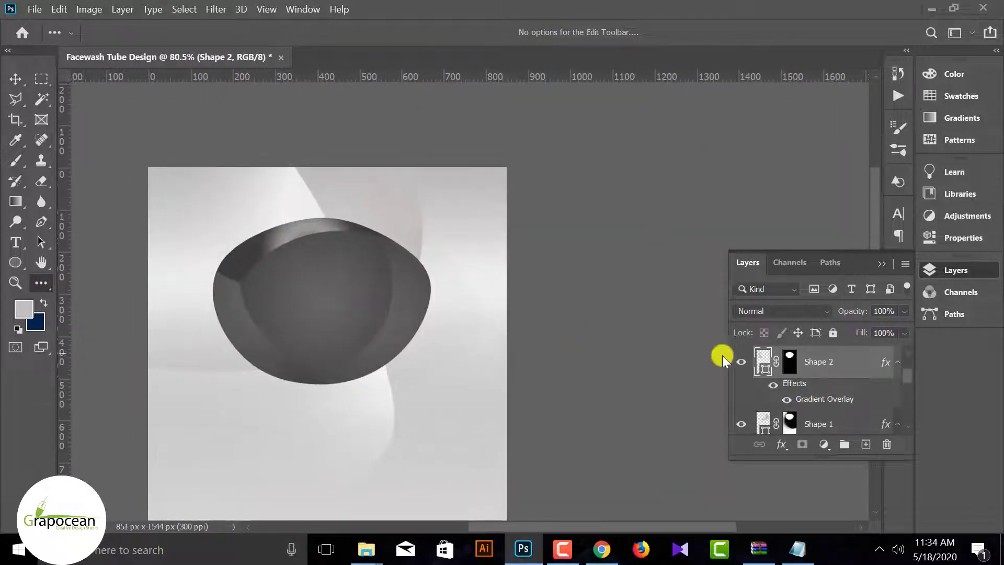
scroll(837, 398, up, 2)
click(819, 358)
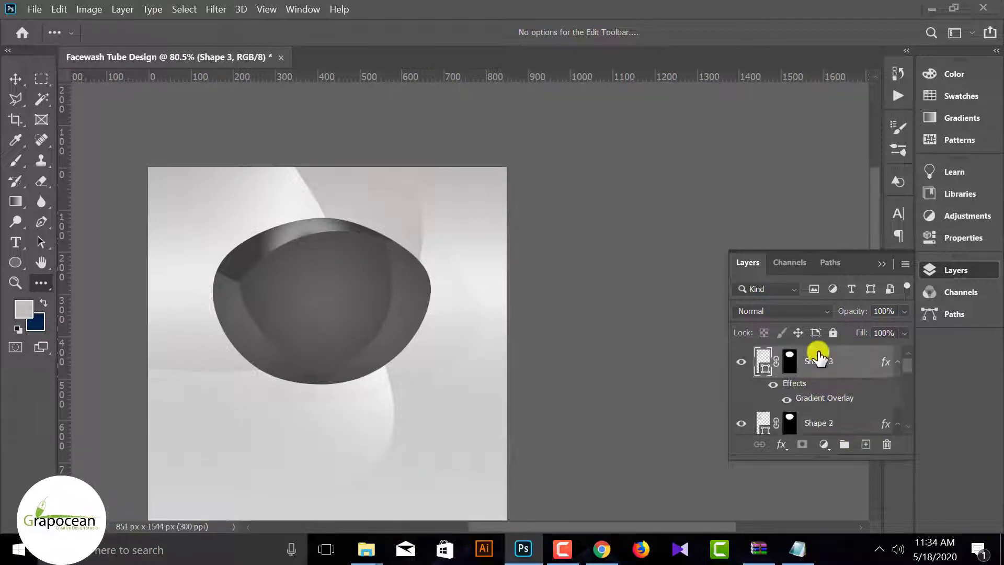
click(866, 444)
alt+scroll(418, 282, up, 3)
Step: Select the Ellipse 1 layer and add empty Layer 4 above it
key(v)
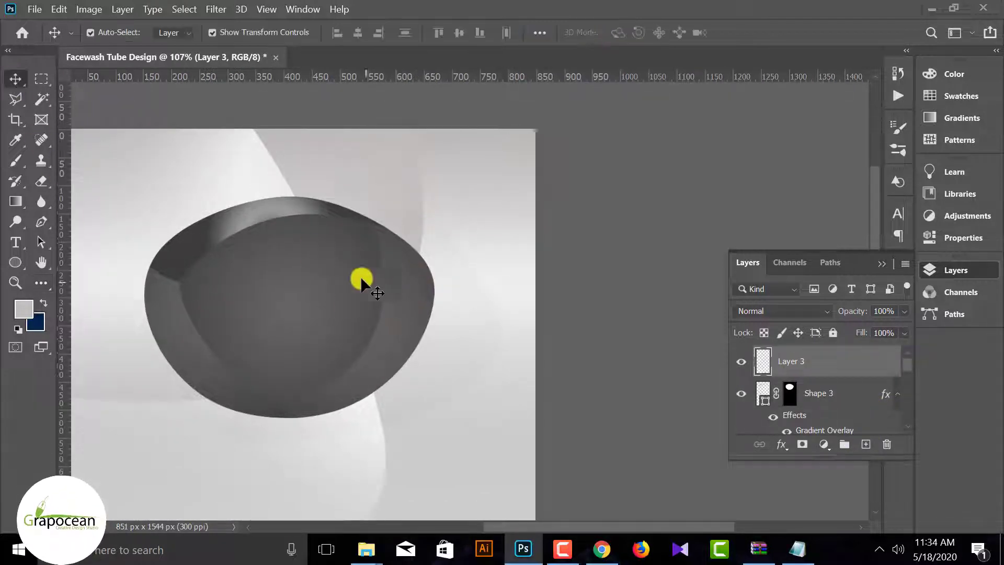
click(492, 330)
click(741, 390)
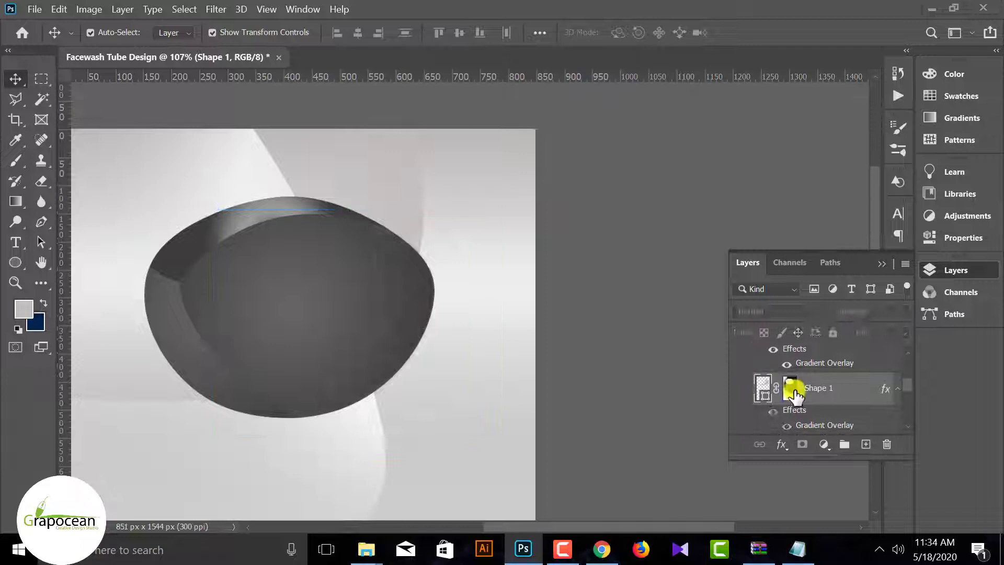
click(364, 318)
click(549, 365)
click(835, 403)
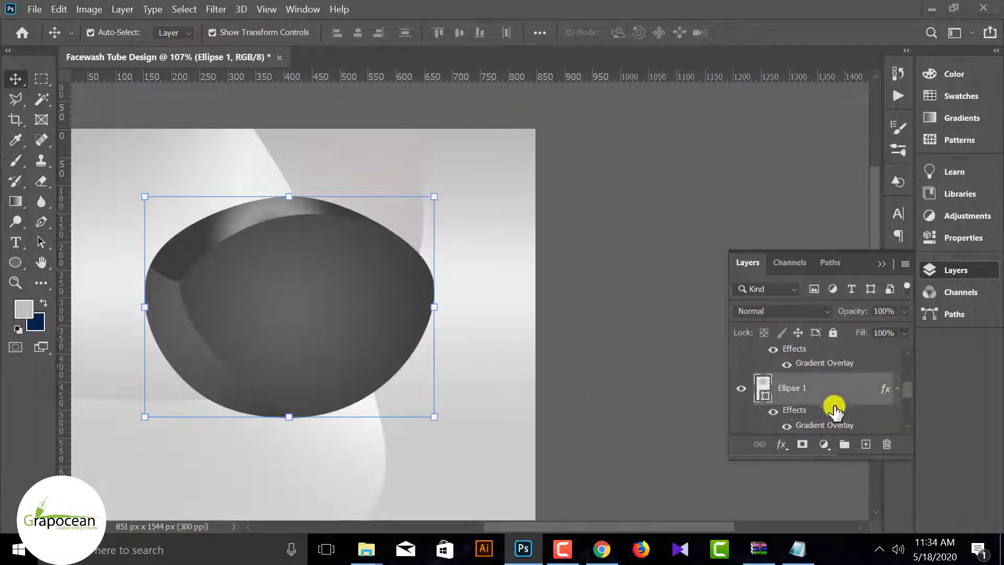
click(866, 443)
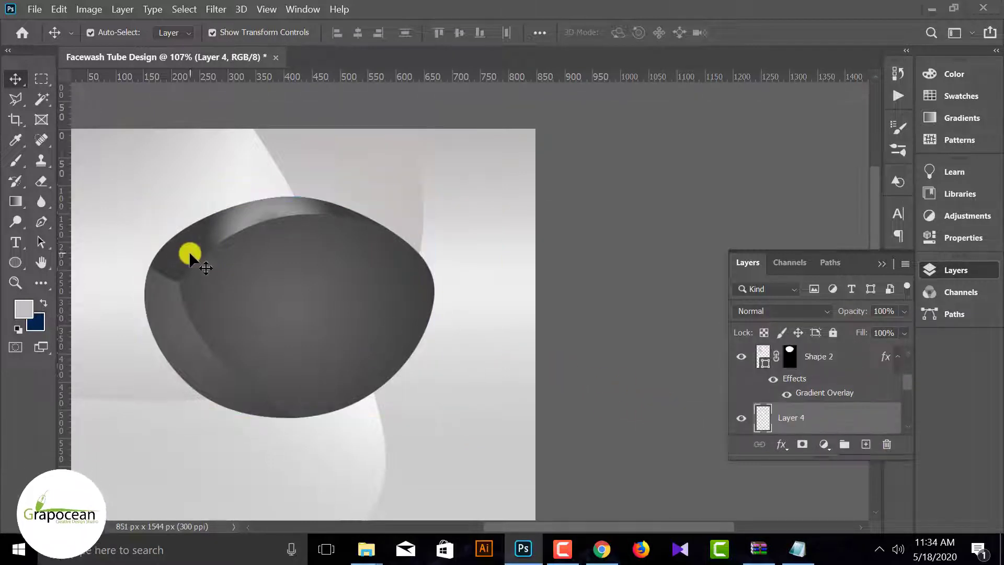
Step: Draw light-grey Shape 4 with the Pen tool, arcing around the ellipse's upper-right edge
click(46, 221)
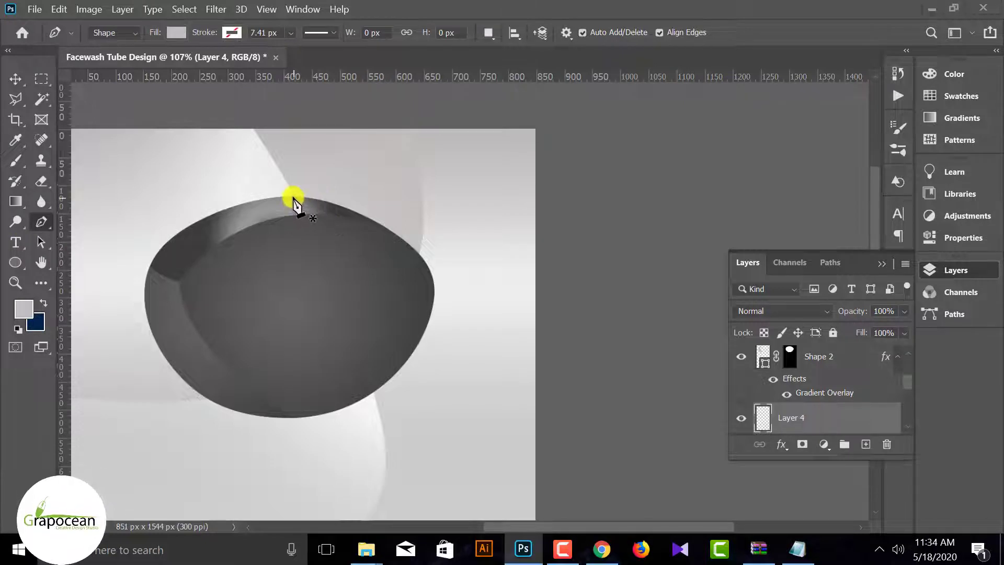
drag(362, 452, 362, 451)
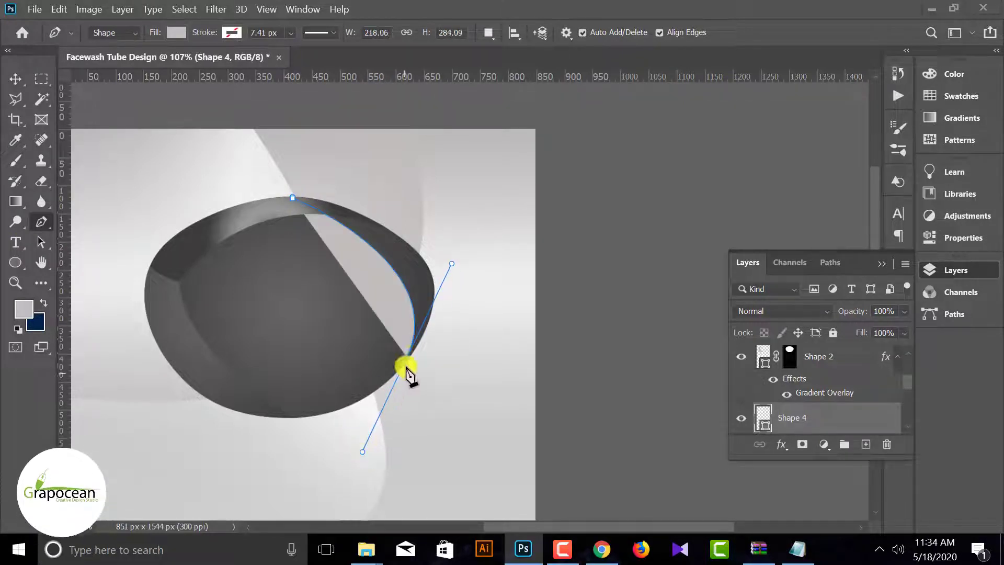
key(ctrl+z)
drag(445, 265, 431, 175)
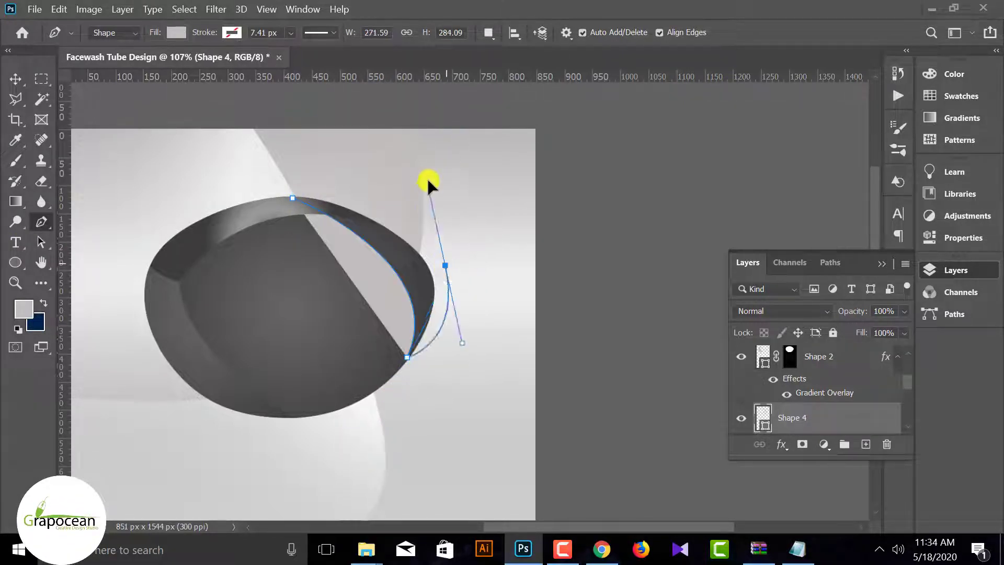
drag(294, 201, 265, 206)
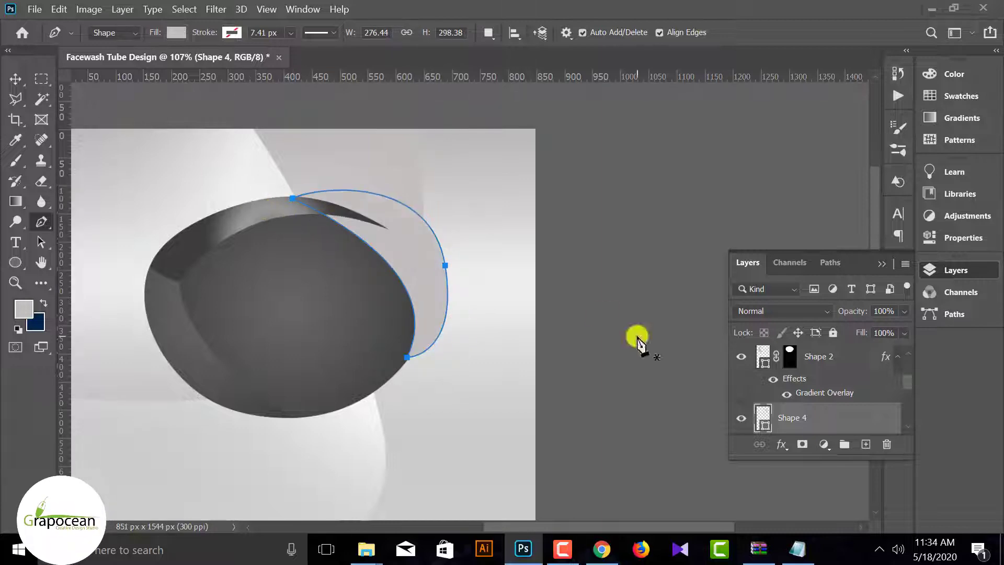
click(15, 78)
click(423, 321)
Step: Clip Shape 4 to the Ellipse 1 layer and load the ellipse outline
key(ctrl+z)
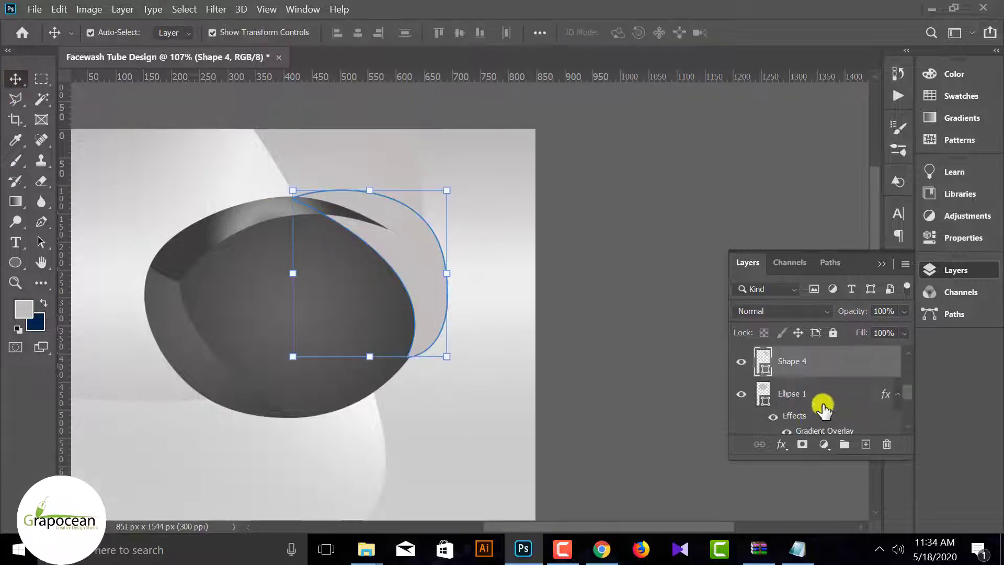
right_click(833, 366)
click(707, 307)
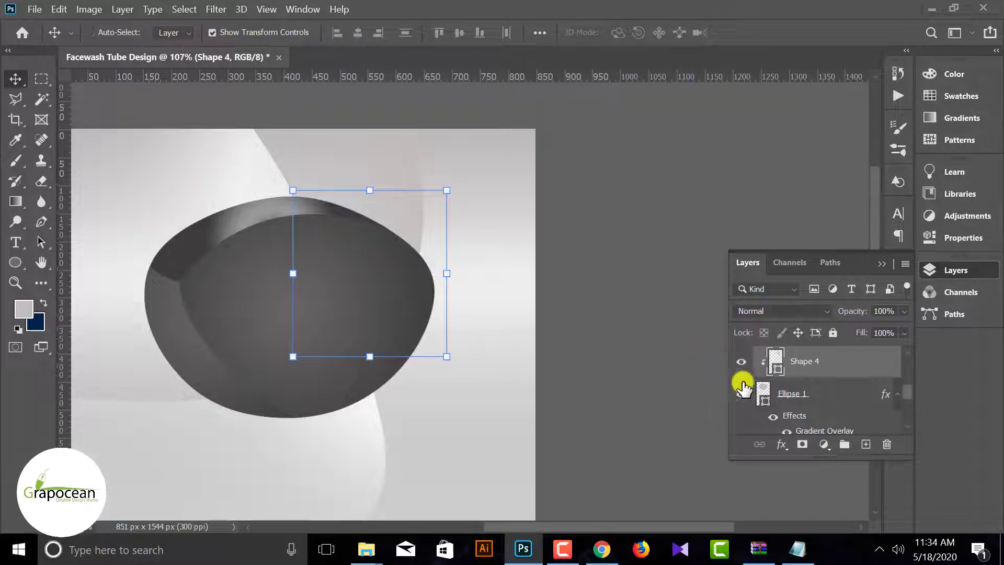
ctrl+click(765, 393)
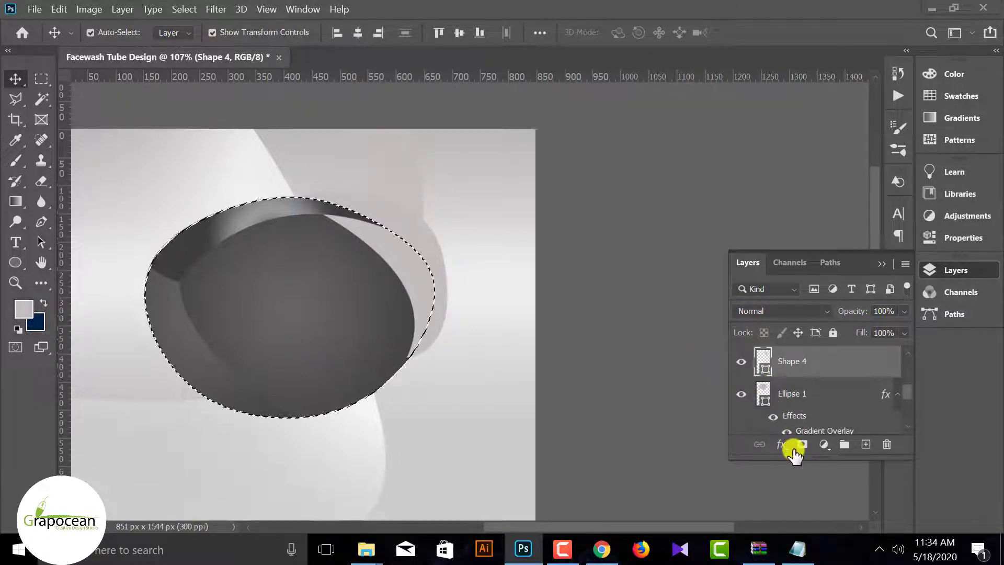
right_click(804, 362)
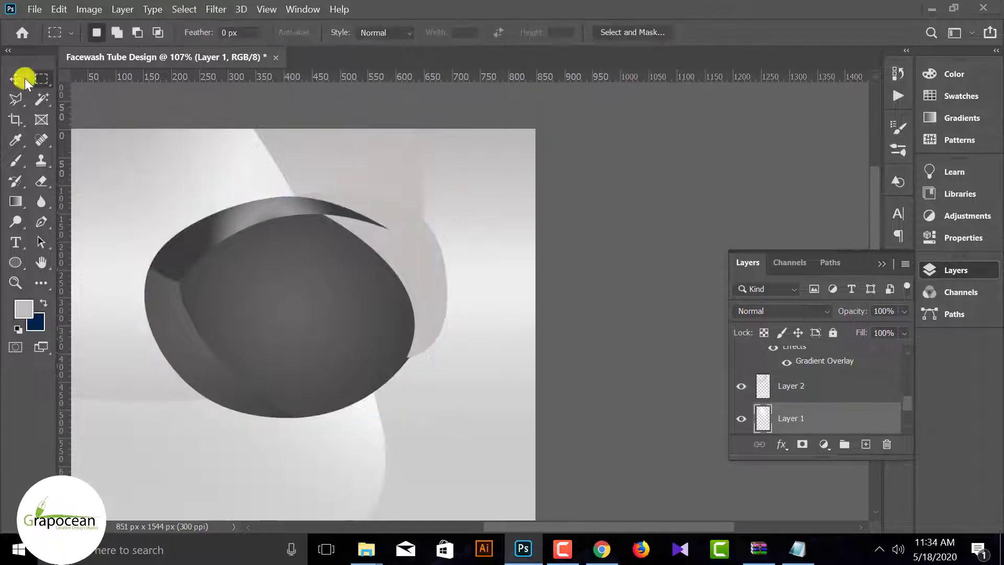
Step: Apply a radial Gradient Overlay to Shape 4 via its Blending Options
click(15, 78)
right_click(784, 366)
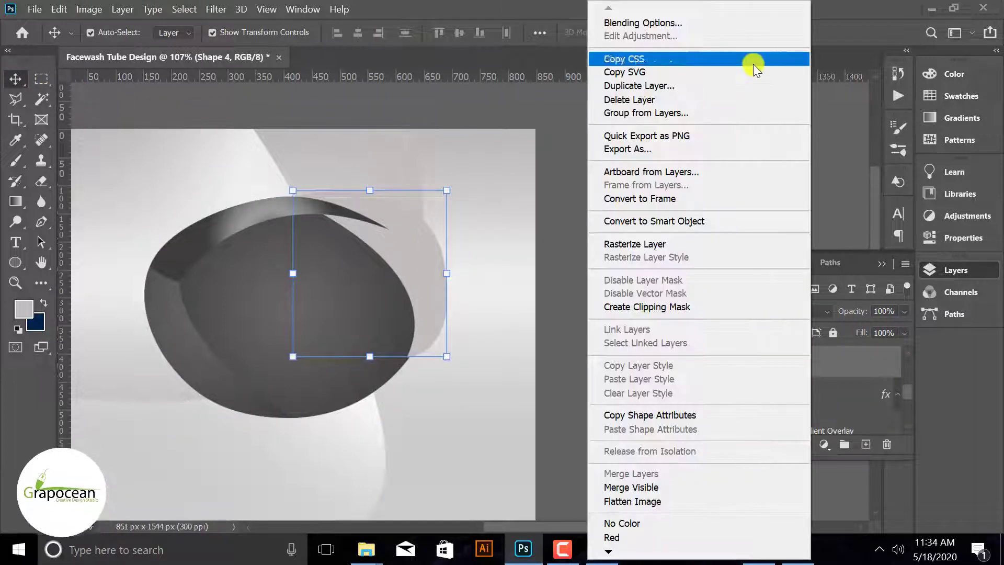
click(654, 22)
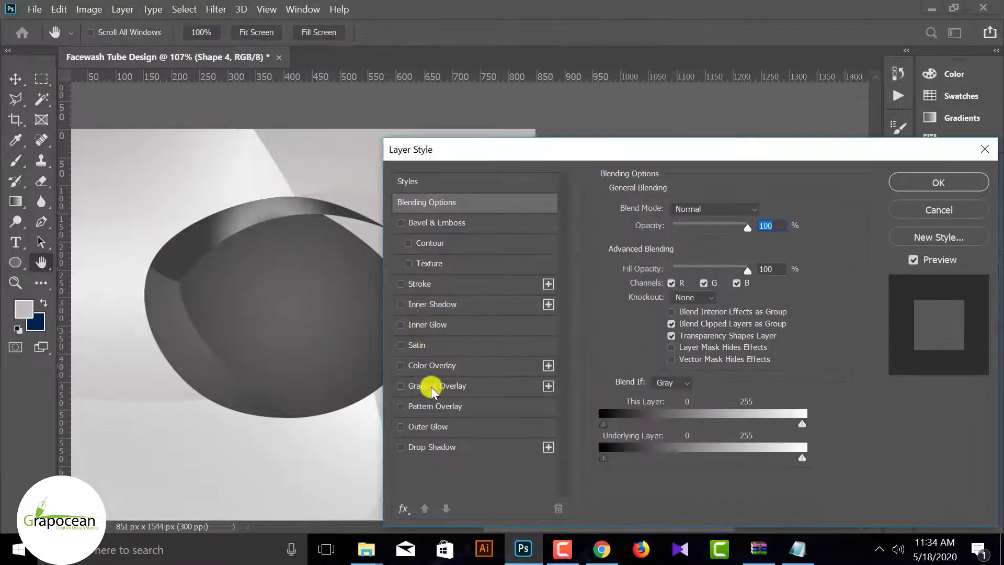
click(432, 387)
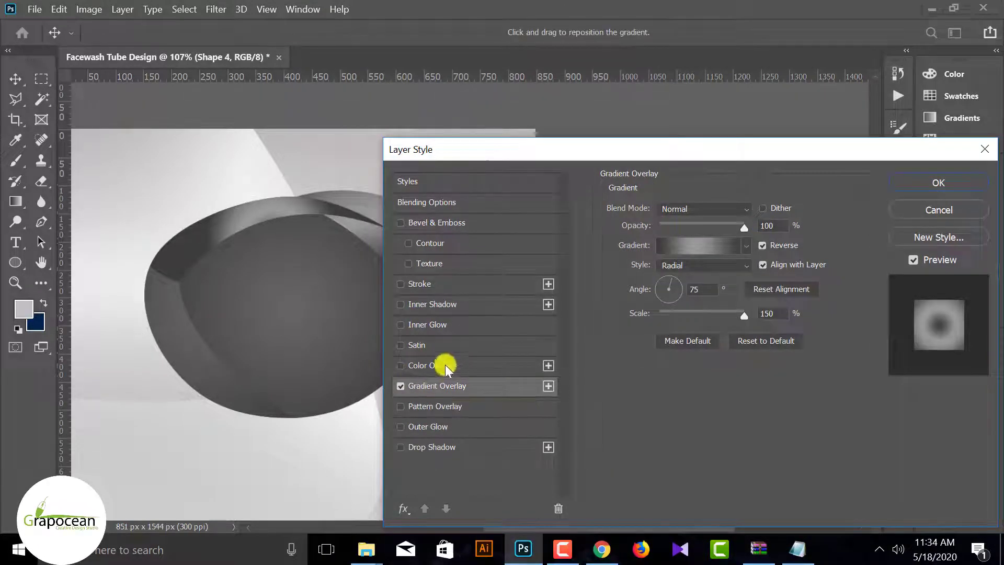
click(937, 180)
Step: Mask Shape 4 with the Ellipse 1 outline selection, then deselect to inspect
drag(895, 346, 765, 389)
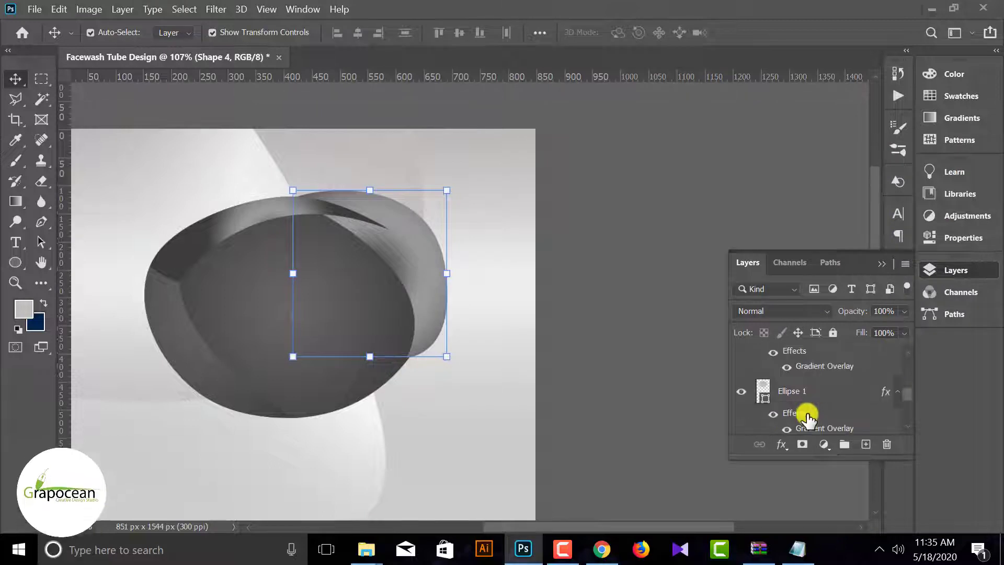
ctrl+click(765, 390)
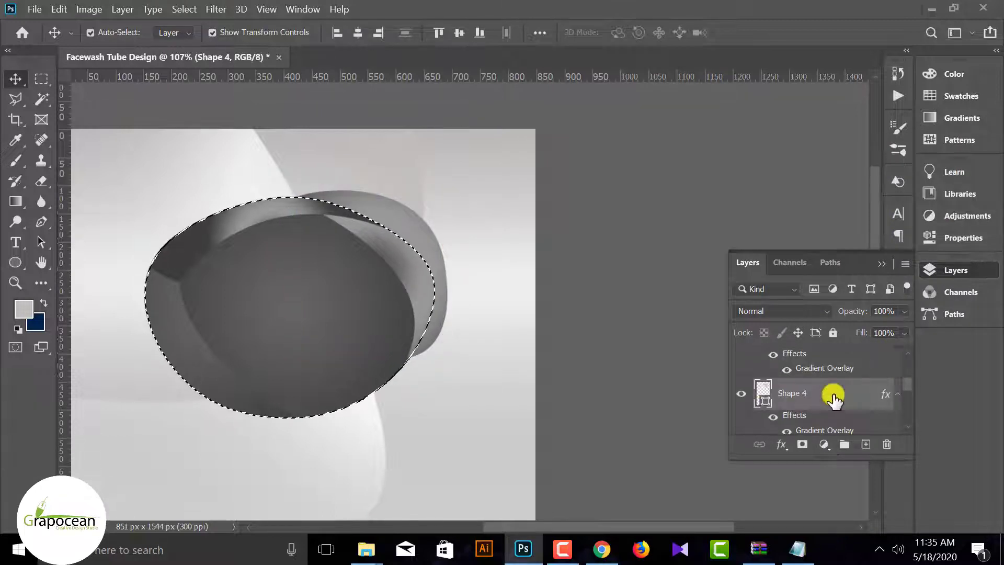
click(802, 444)
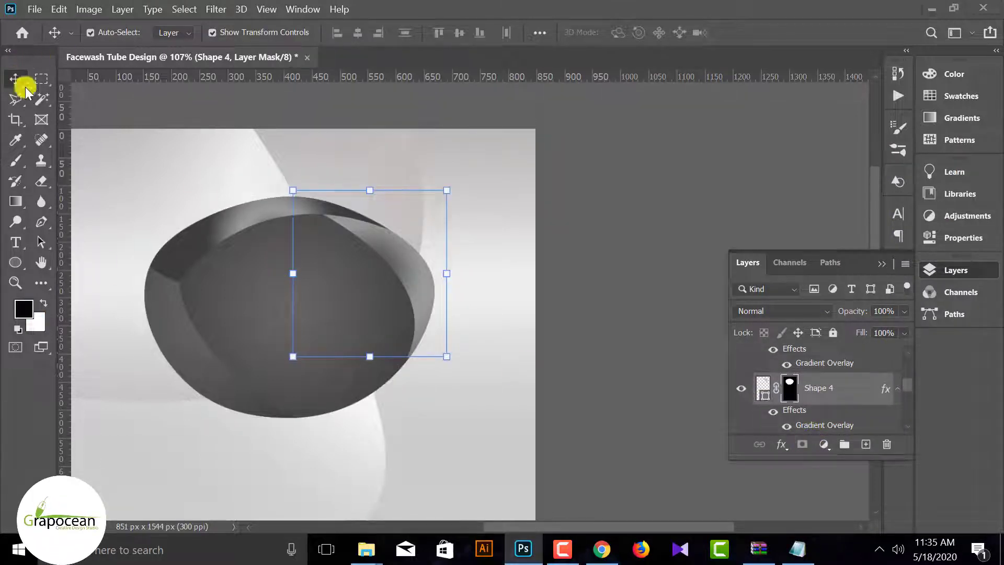
click(625, 267)
scroll(612, 288, down, 2)
scroll(522, 319, up, 3)
Step: Select the Shape 4 layer and add a new empty layer above it
scroll(466, 314, up, 2)
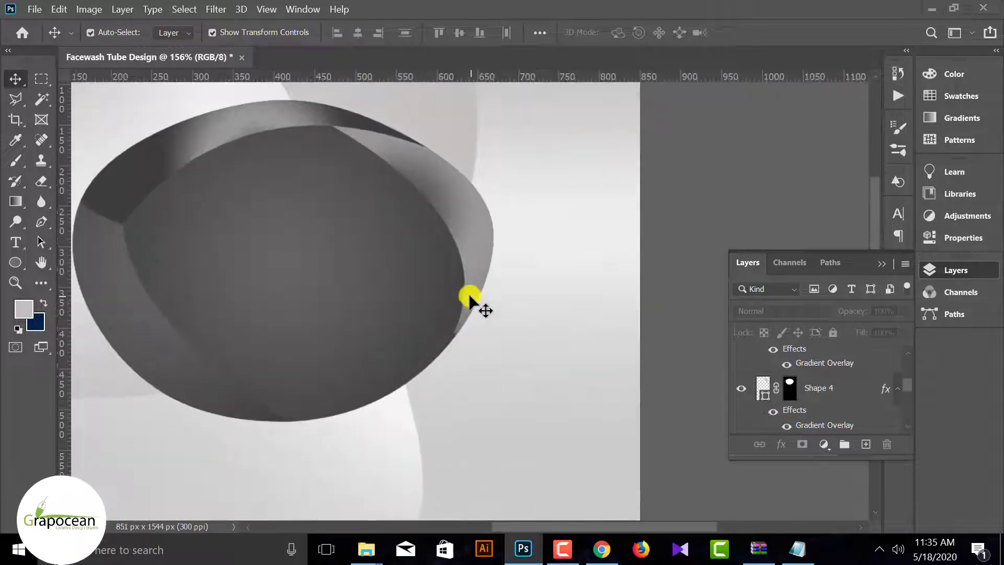
click(469, 299)
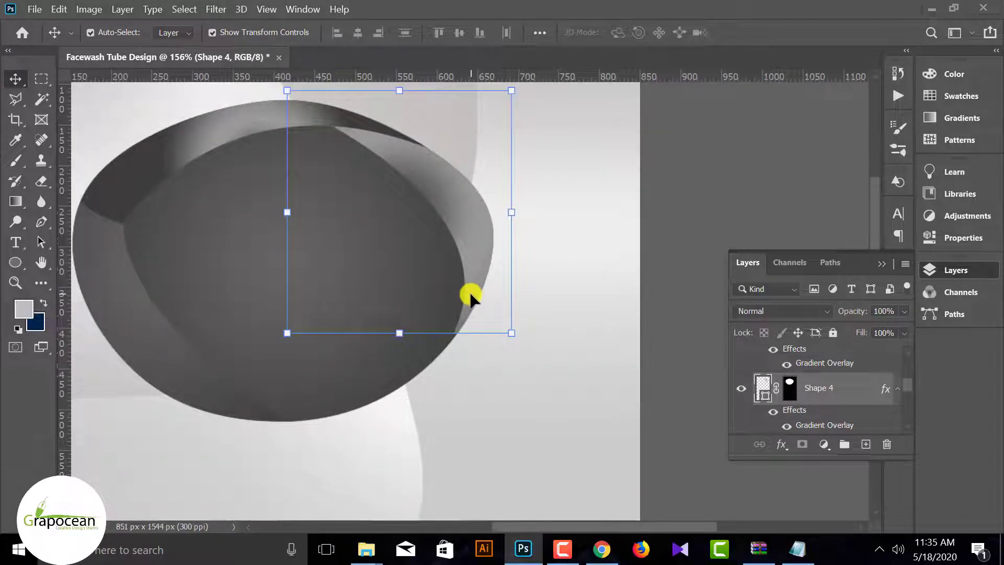
click(651, 297)
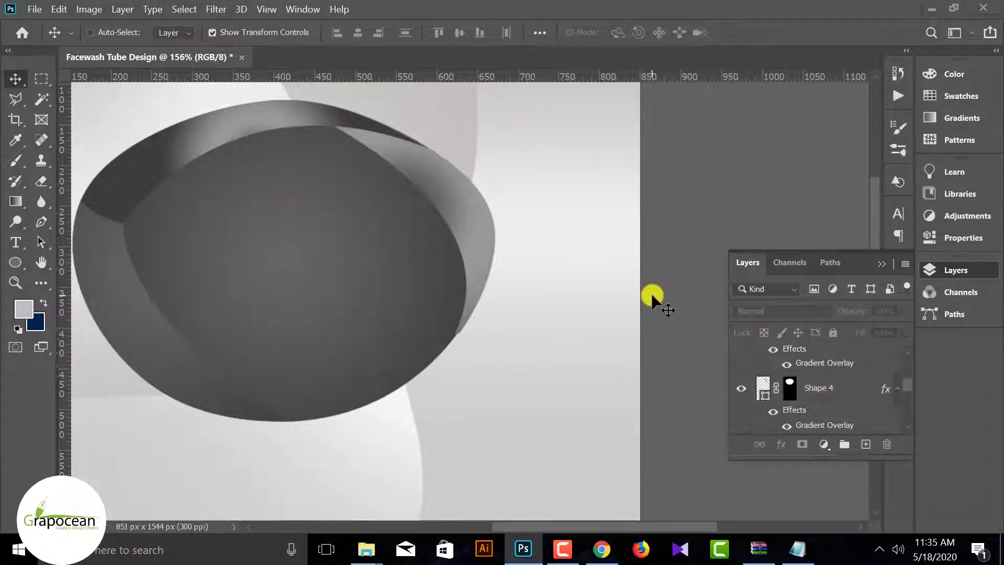
scroll(651, 293, down, 3)
scroll(651, 293, down, 1)
scroll(633, 304, up, 1)
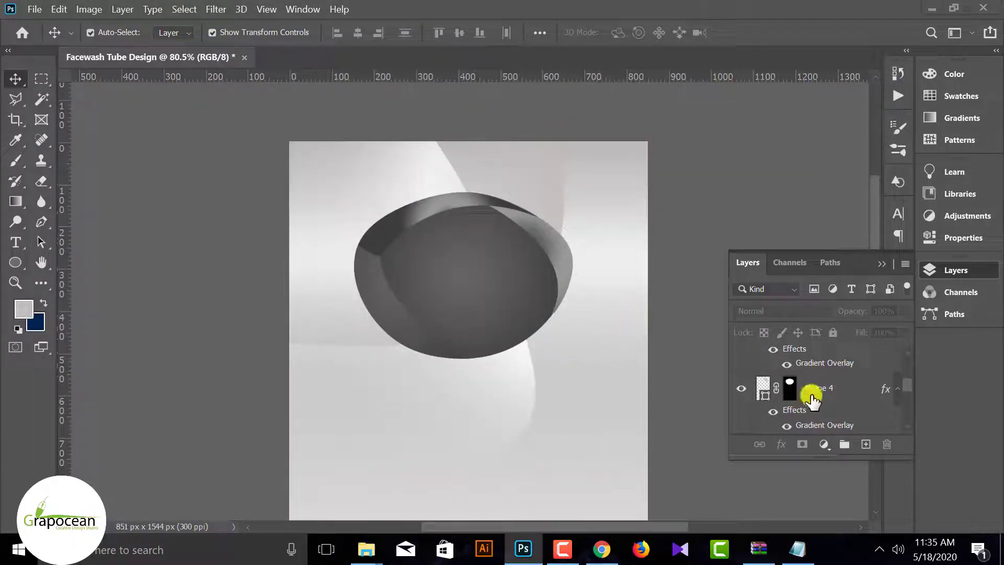
scroll(812, 399, down, 2)
click(833, 352)
scroll(851, 406, up, 1)
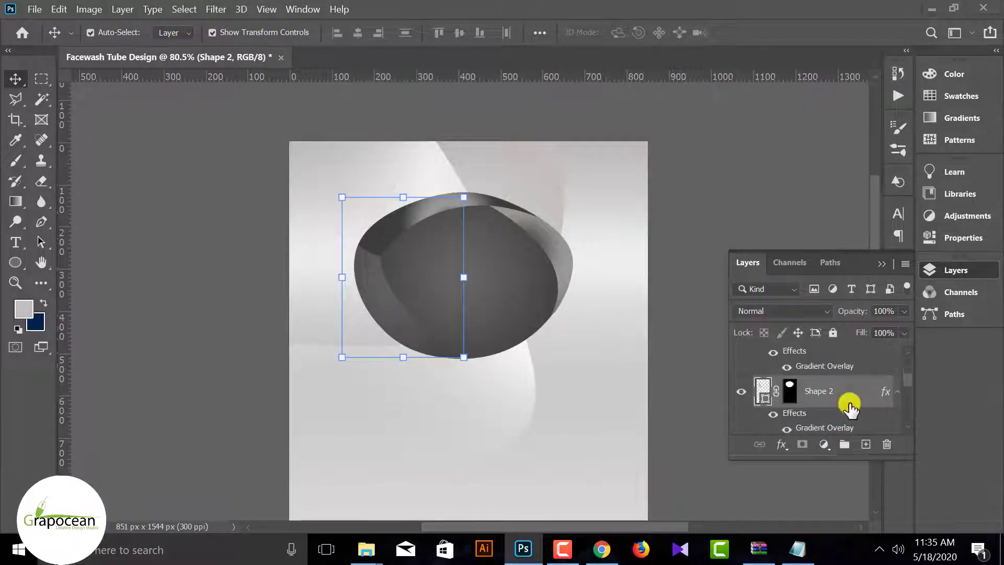
scroll(842, 400, down, 1)
scroll(835, 392, down, 1)
click(836, 385)
click(865, 444)
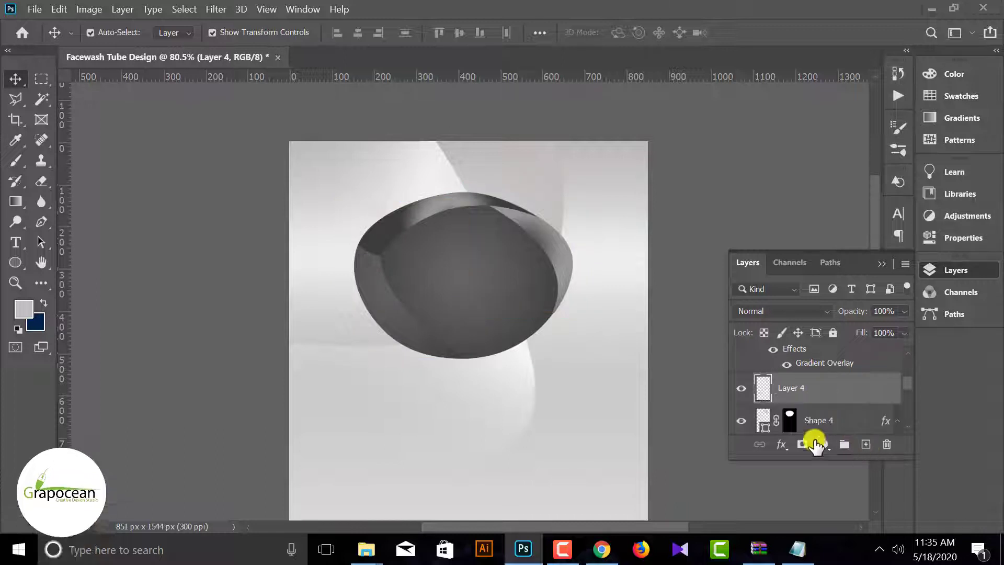
Step: Draw pale crescent Shape 5 with the Pen tool along the oval's lower-right rim
click(41, 222)
scroll(562, 277, up, 2)
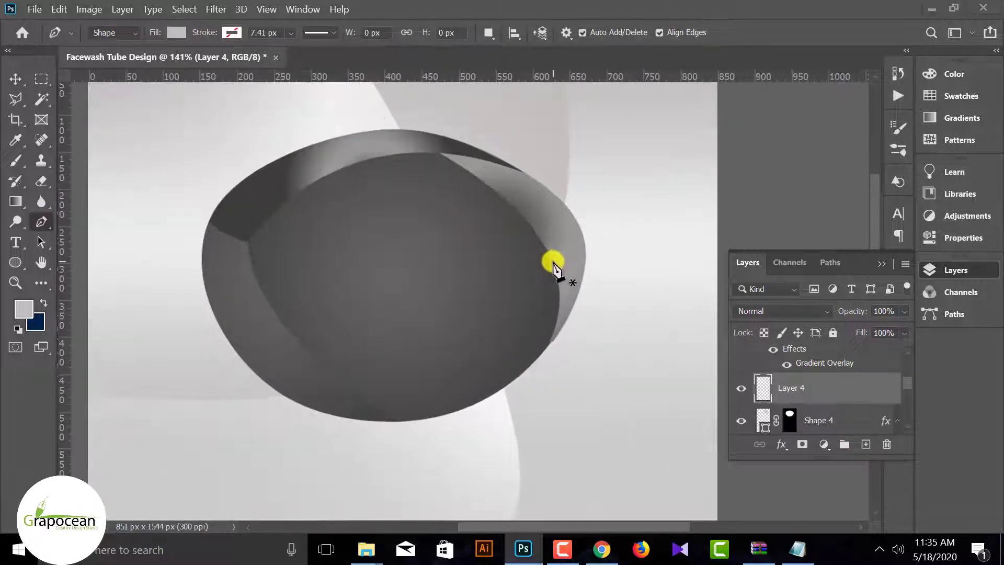
click(552, 260)
drag(318, 407, 198, 387)
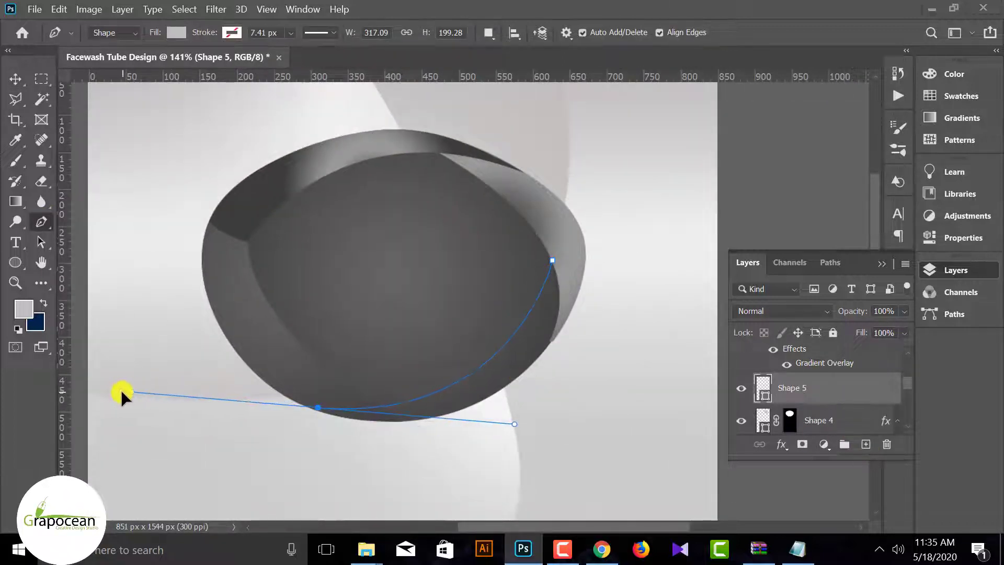
drag(121, 393, 118, 384)
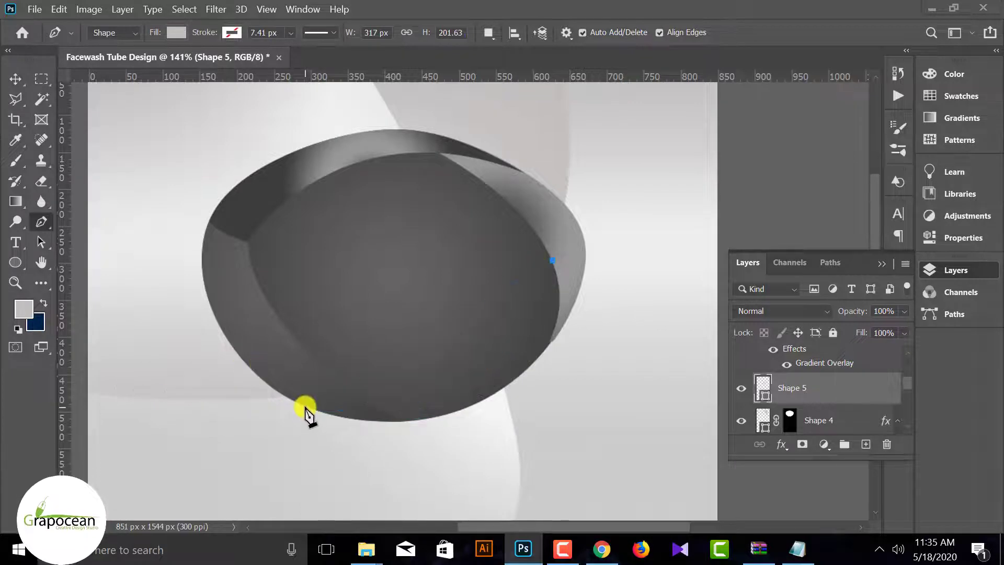
drag(89, 381, 84, 379)
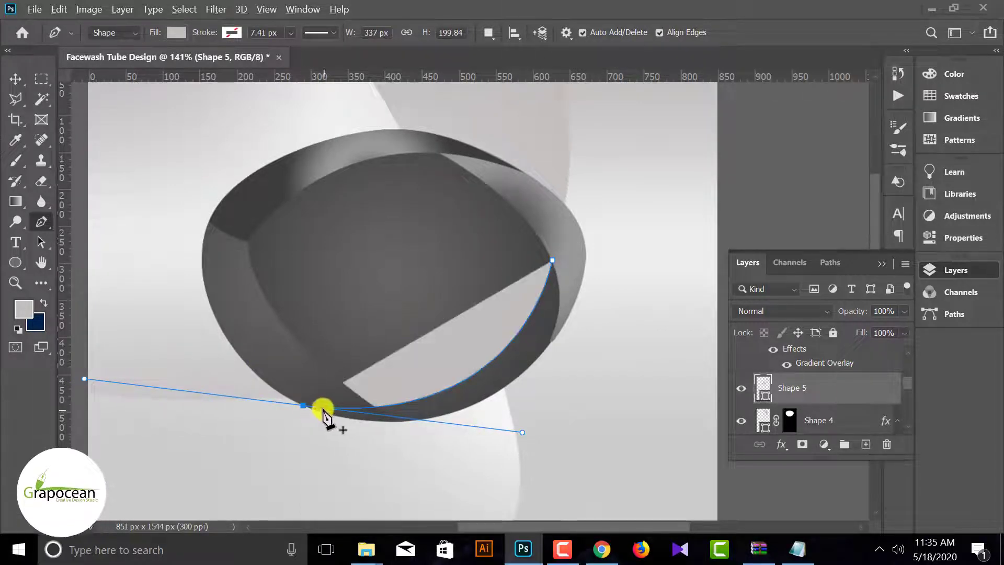
click(303, 405)
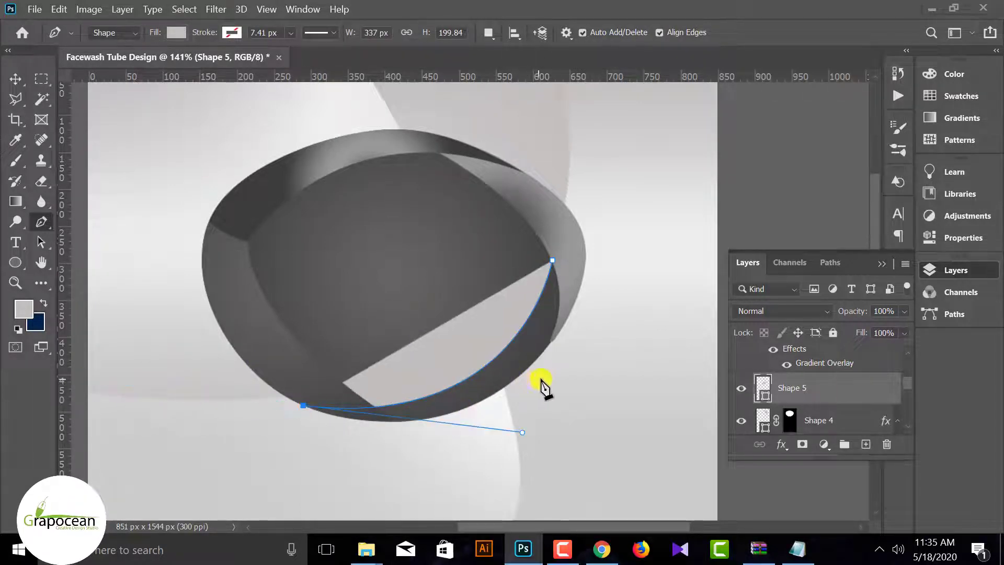
drag(544, 375, 635, 281)
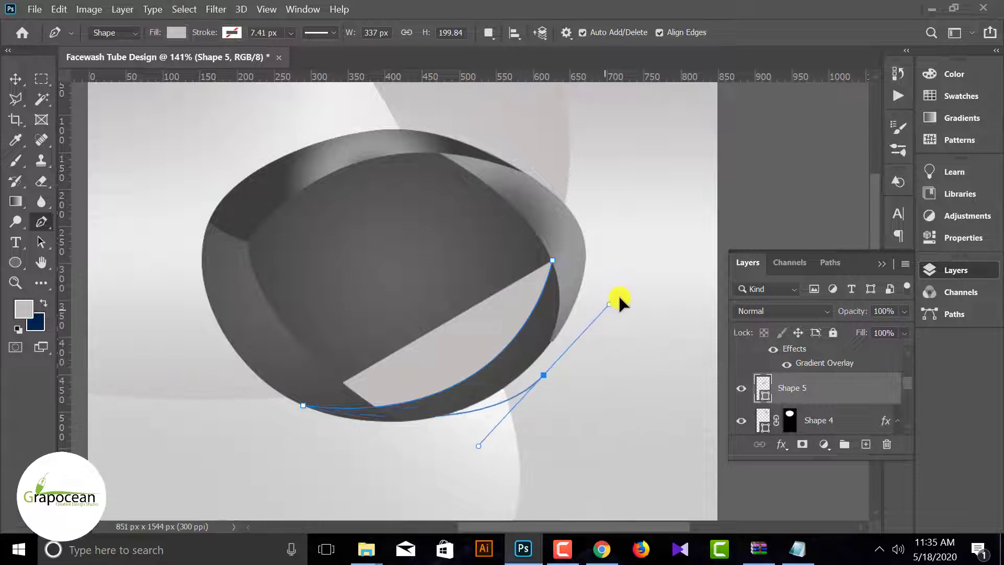
click(553, 260)
click(15, 78)
click(711, 179)
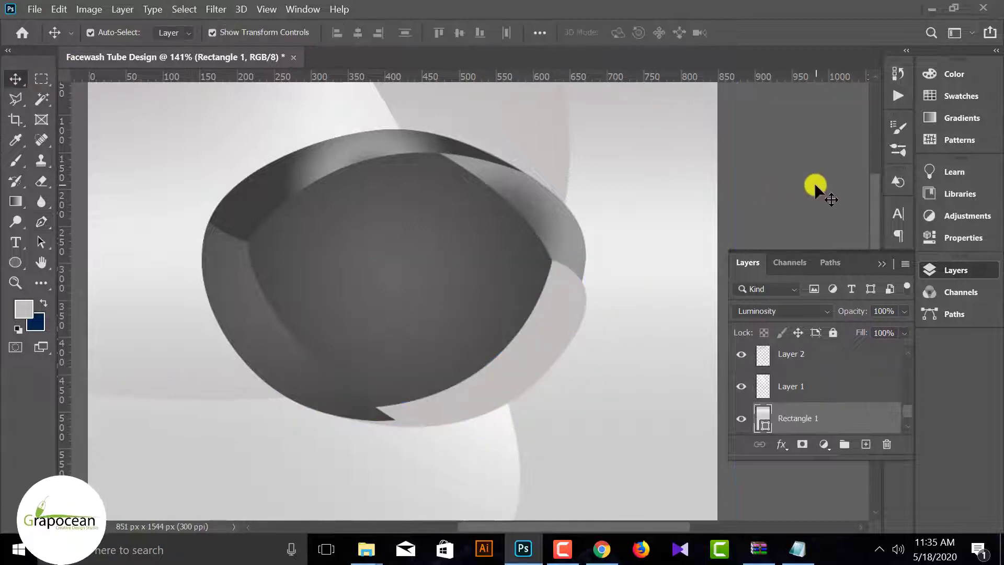
Step: Load Ellipse 1's outline as a selection and make Shape 5 active
click(374, 279)
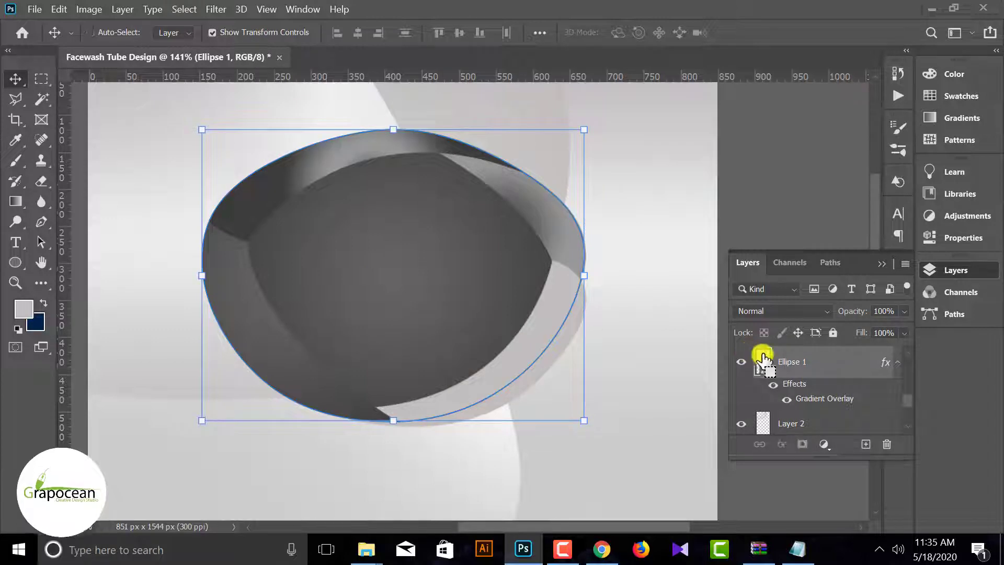
ctrl+click(753, 357)
scroll(819, 389, up, 1)
scroll(807, 385, up, 1)
click(799, 372)
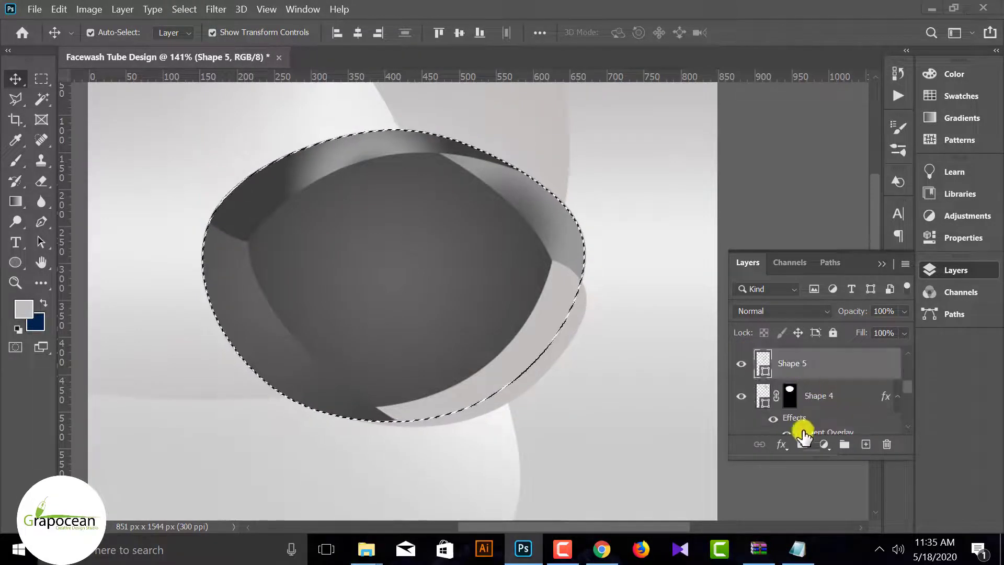
click(802, 444)
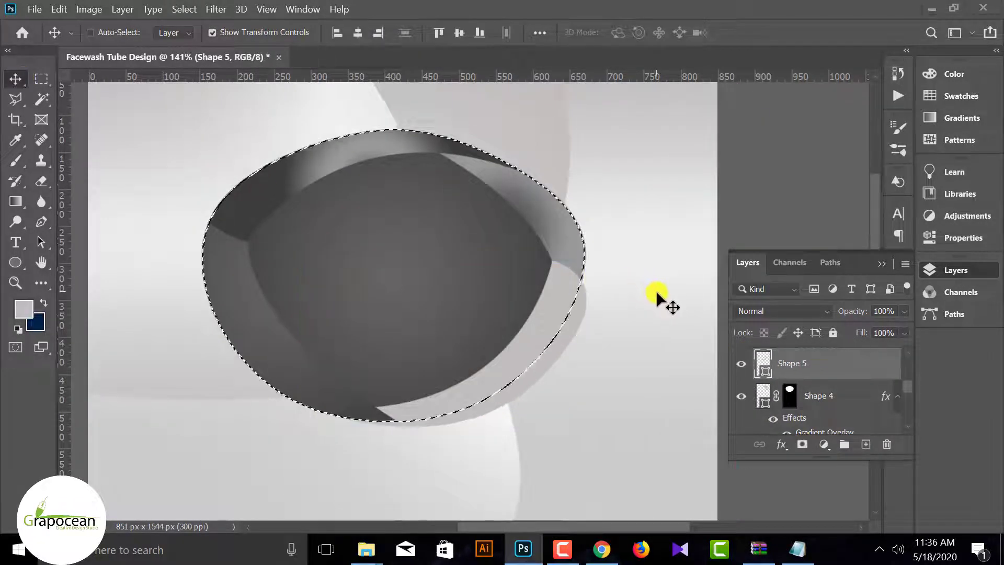
Step: Give Shape 5 a radial Gradient Overlay through its Blending Options
right_click(821, 369)
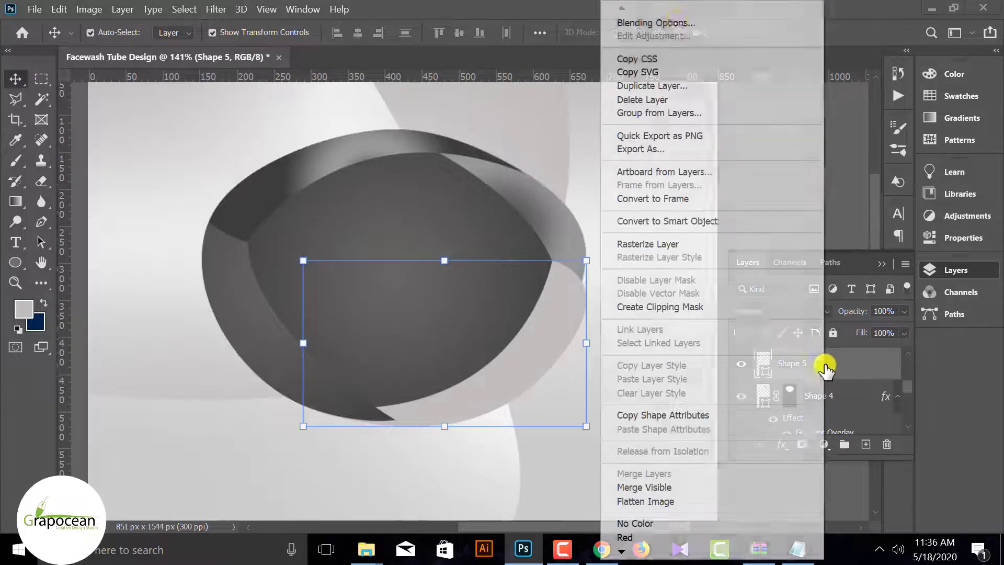
click(447, 362)
click(478, 385)
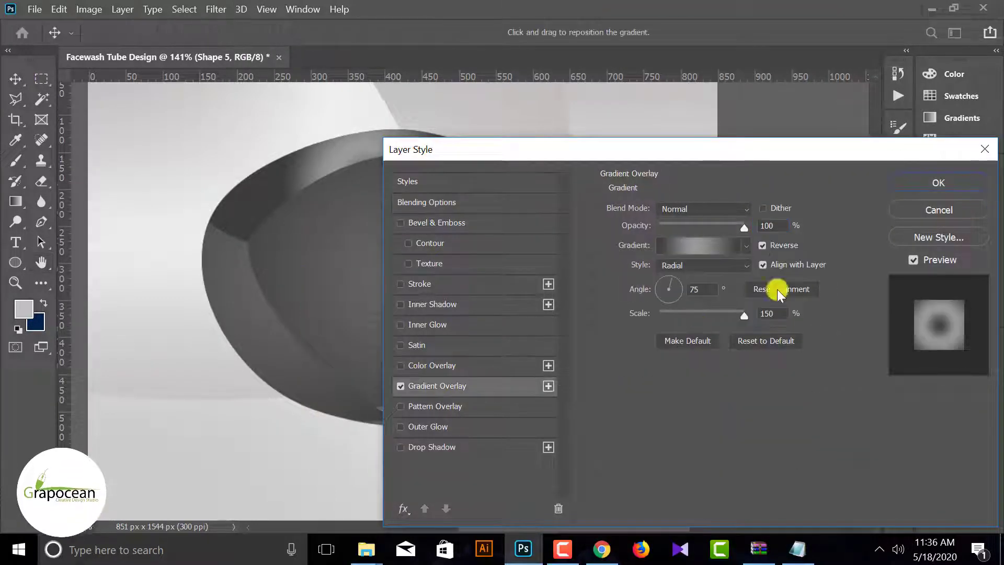
drag(841, 143, 826, 347)
click(881, 354)
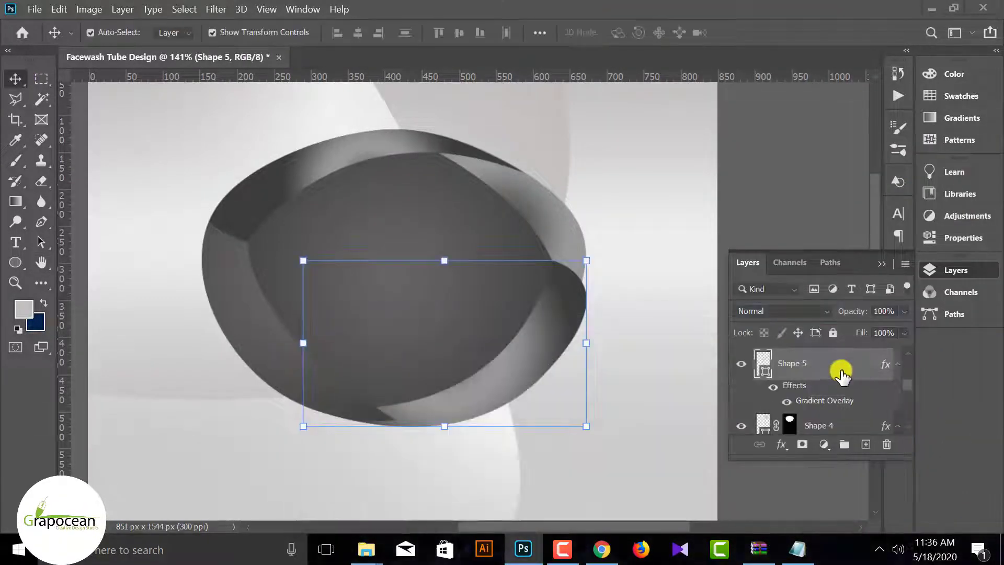
scroll(810, 393, down, 2)
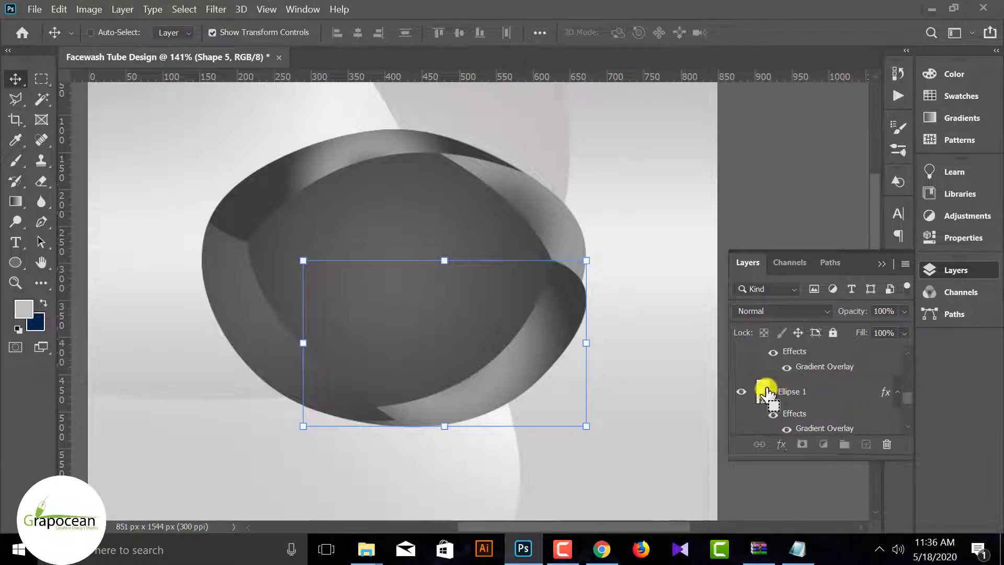
Step: Clip Shape 5, mask it to the oval selection, and nudge it right
ctrl+click(766, 392)
right_click(828, 387)
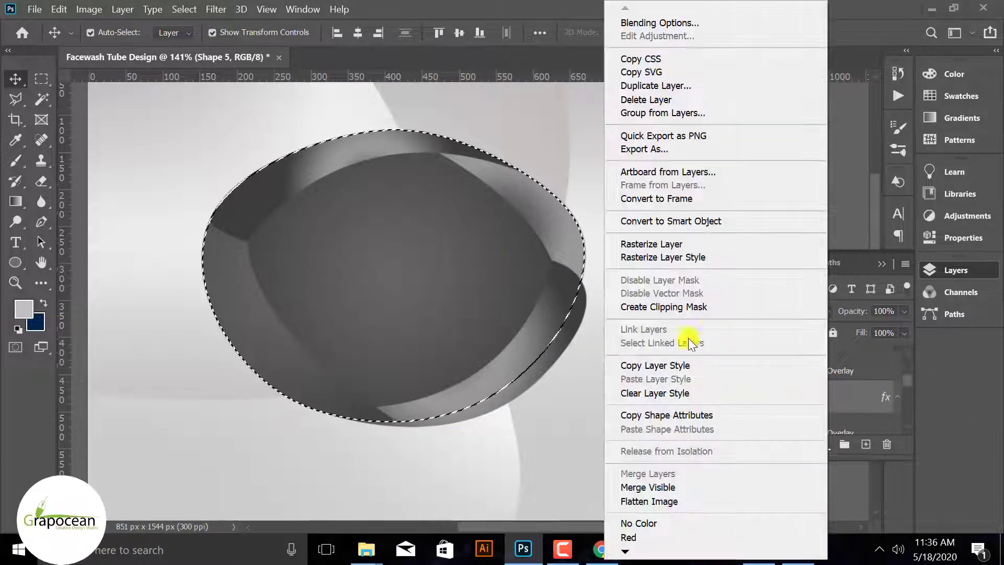
click(689, 308)
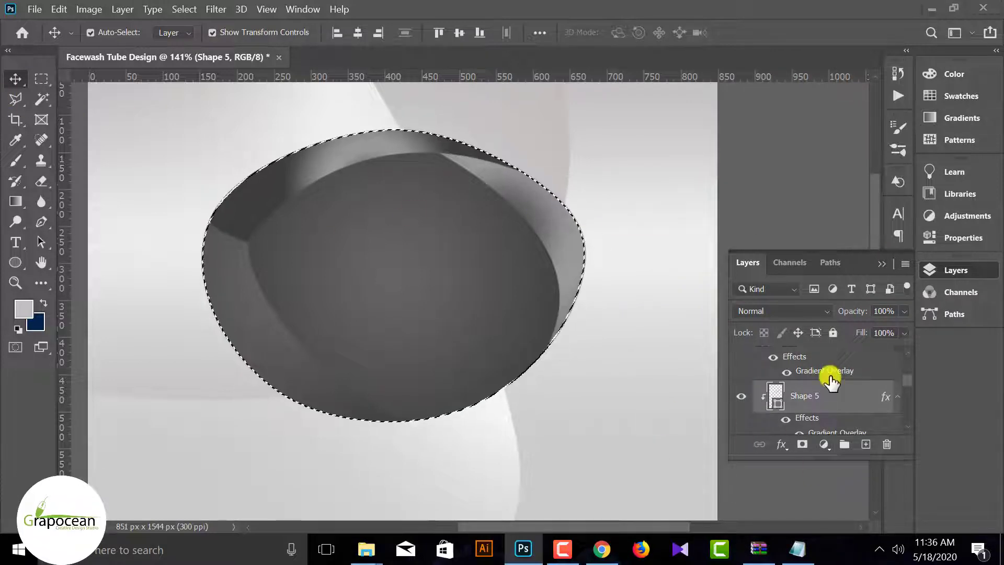
click(801, 445)
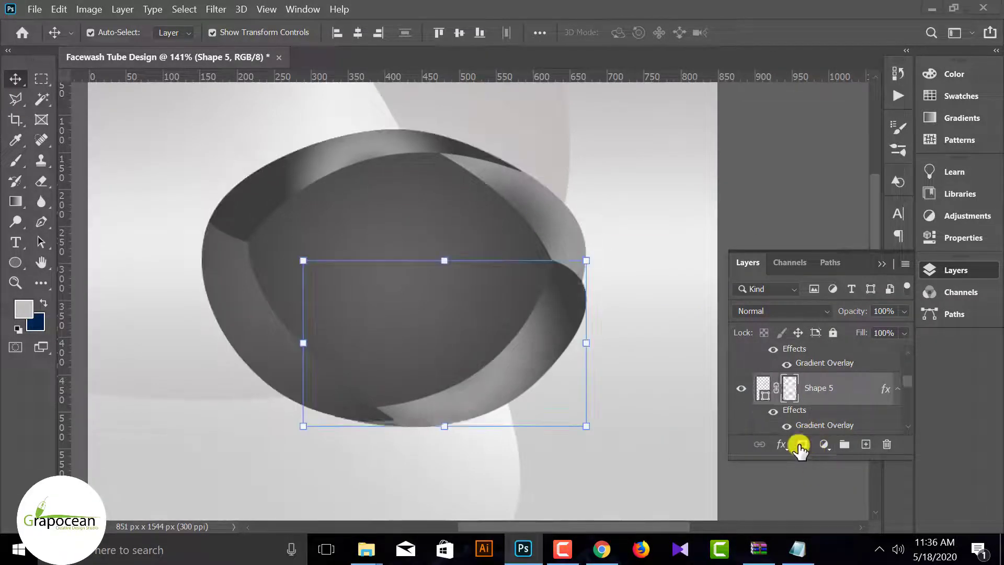
click(41, 80)
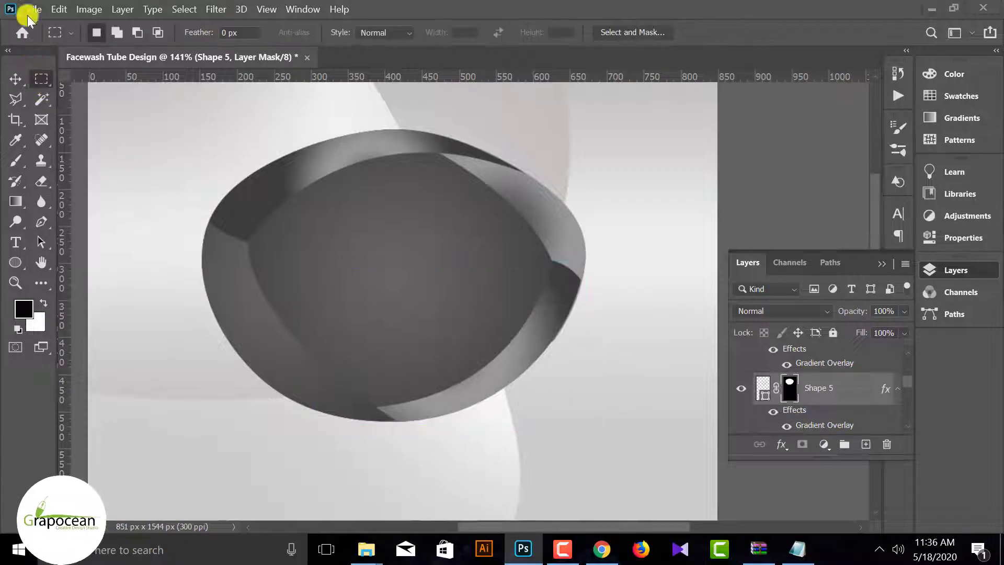
click(15, 79)
key(Right)
key(Right)
key(Right)
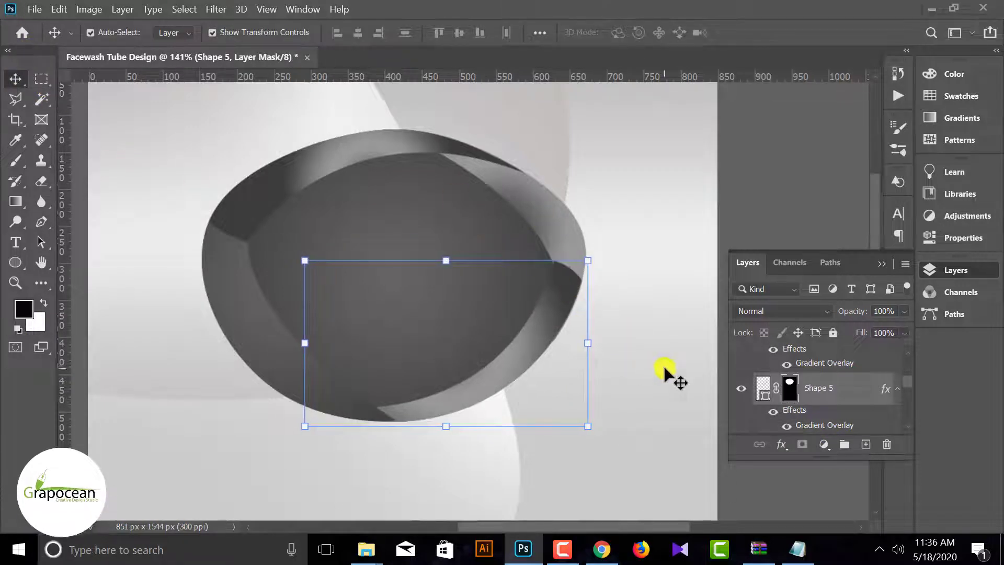
Step: Enlarge Shape 4 to about 117%, shift it left, and warp its right edge outward
click(774, 490)
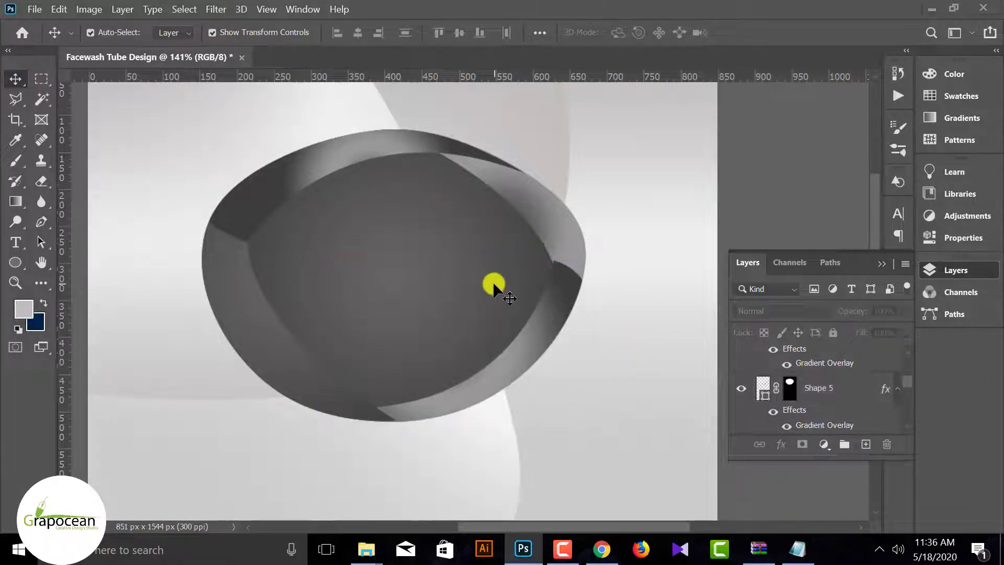
key(ctrl+minus)
key(ctrl+minus)
key(ctrl+minus)
scroll(471, 145, up, 2)
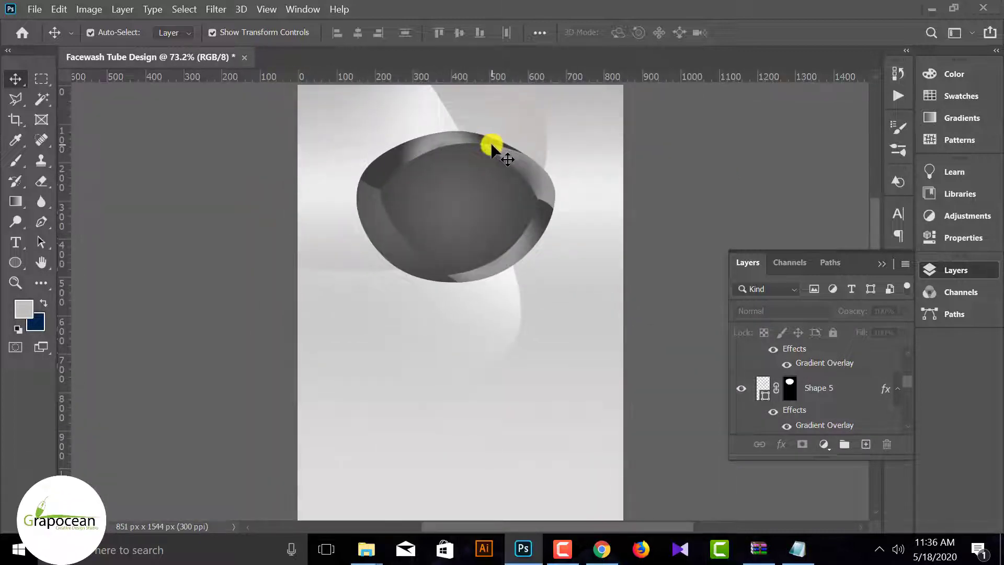
scroll(501, 160, up, 1)
scroll(576, 205, up, 2)
click(575, 205)
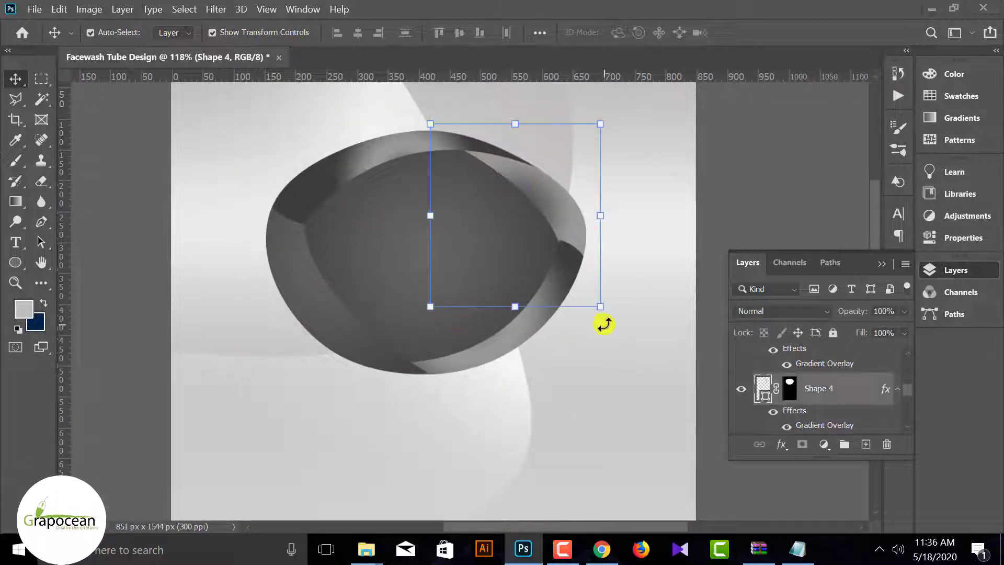
drag(602, 309, 616, 324)
drag(581, 263, 538, 217)
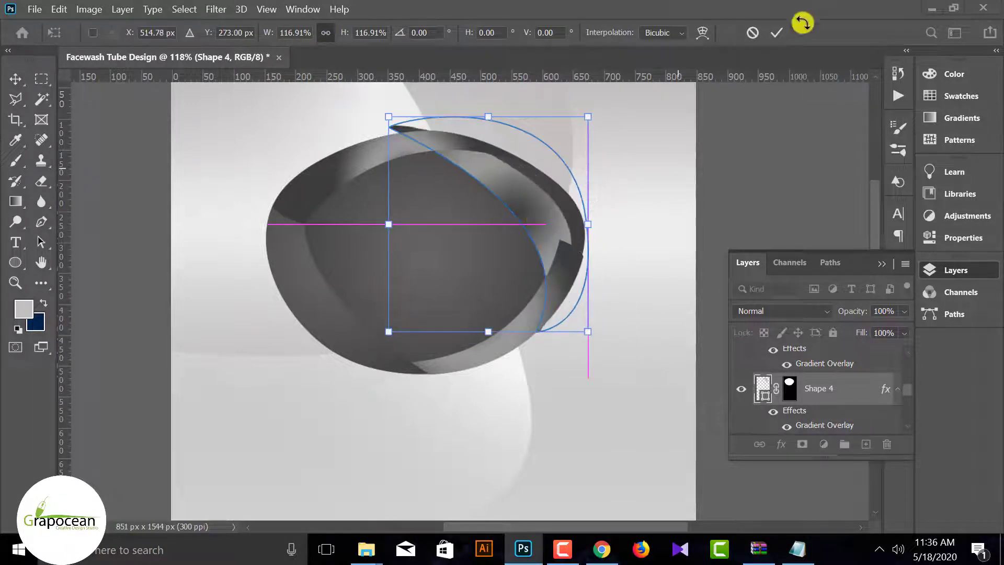
click(702, 33)
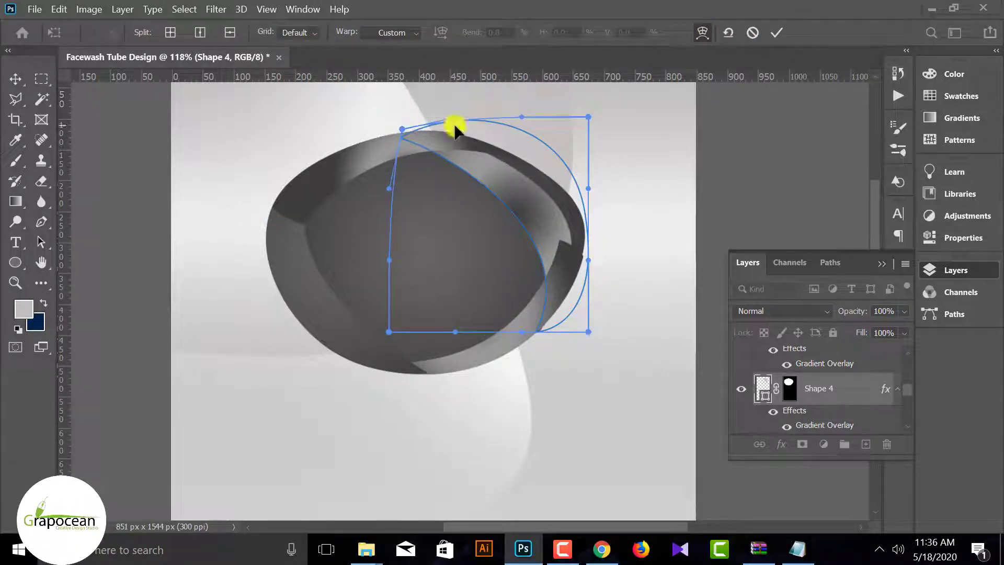
drag(522, 173, 581, 225)
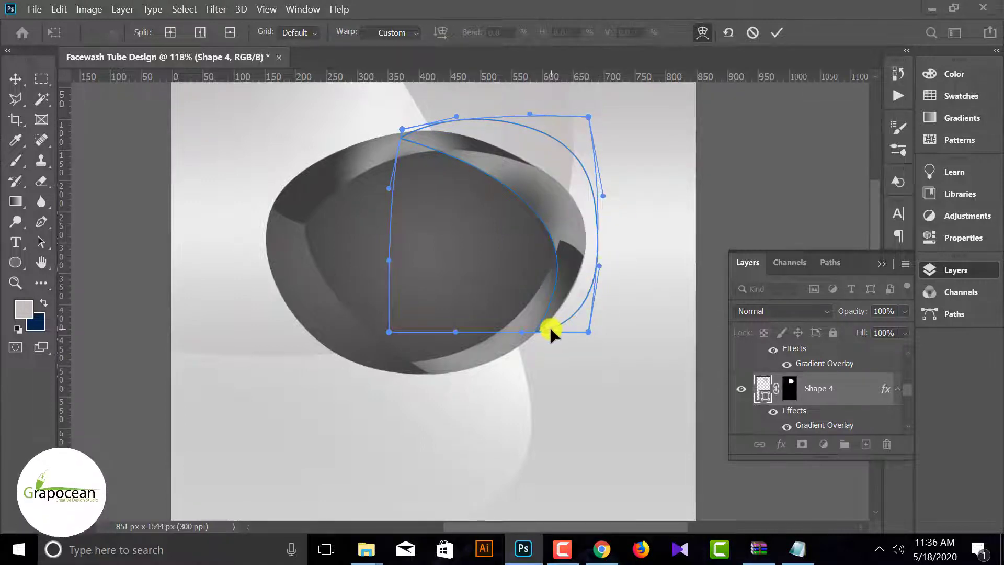
drag(574, 220, 579, 226)
click(775, 32)
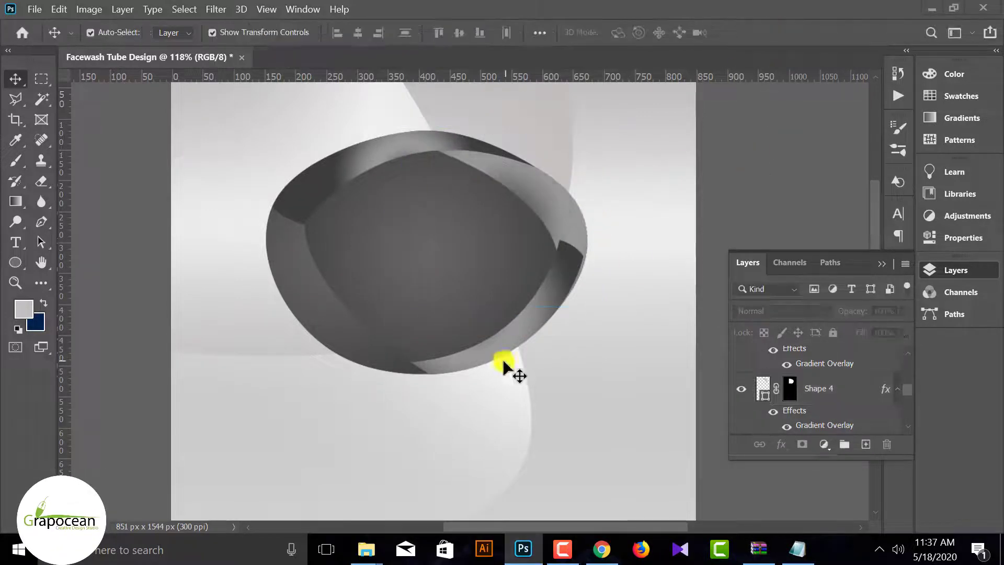
Step: Warp Shape 5 along the oval's right rim and select its layer mask
click(513, 337)
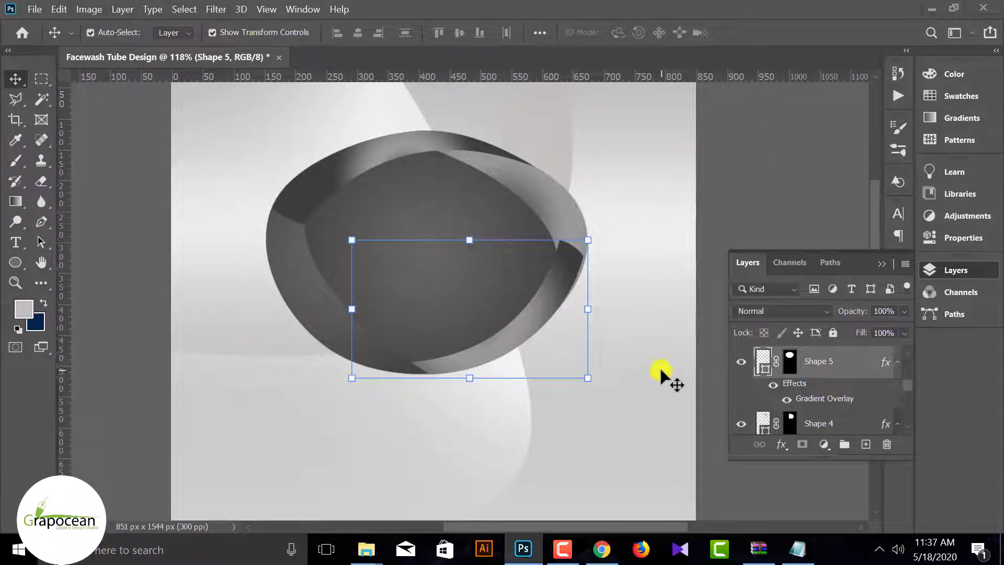
key(ctrl+t)
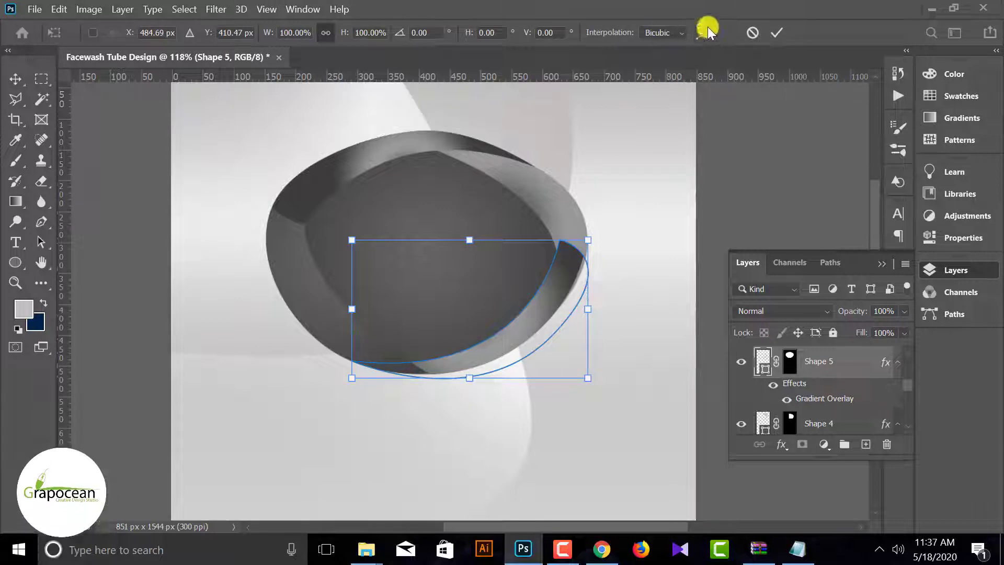
click(704, 32)
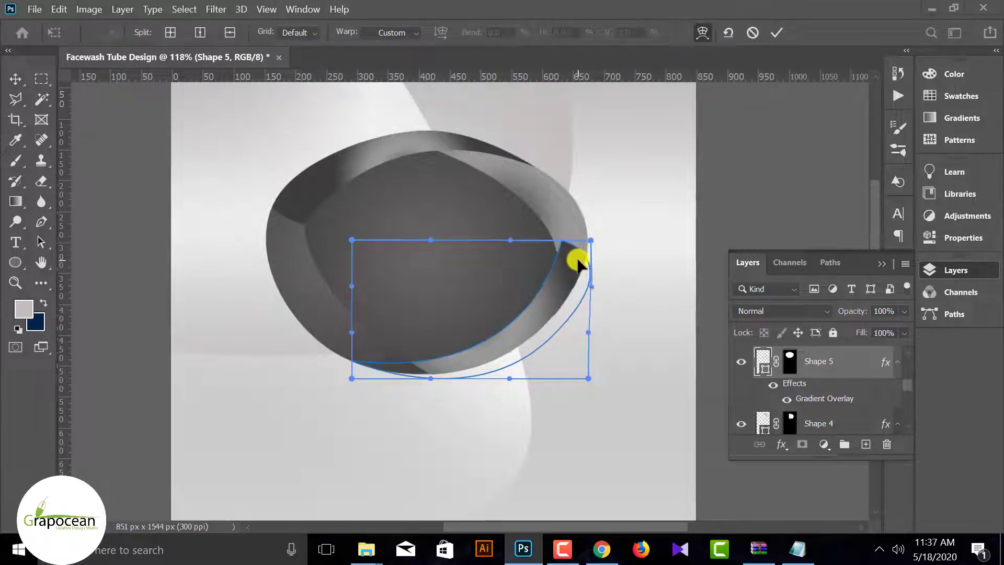
click(776, 32)
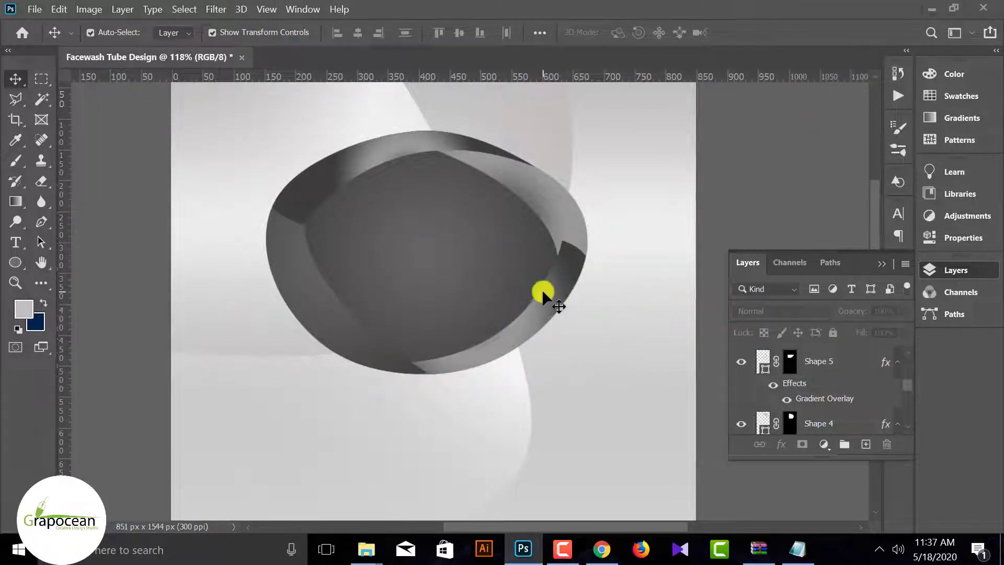
click(796, 361)
Step: Paint black with a soft round 100 px brush on Shape 5's mask along the ring's right edge
click(16, 160)
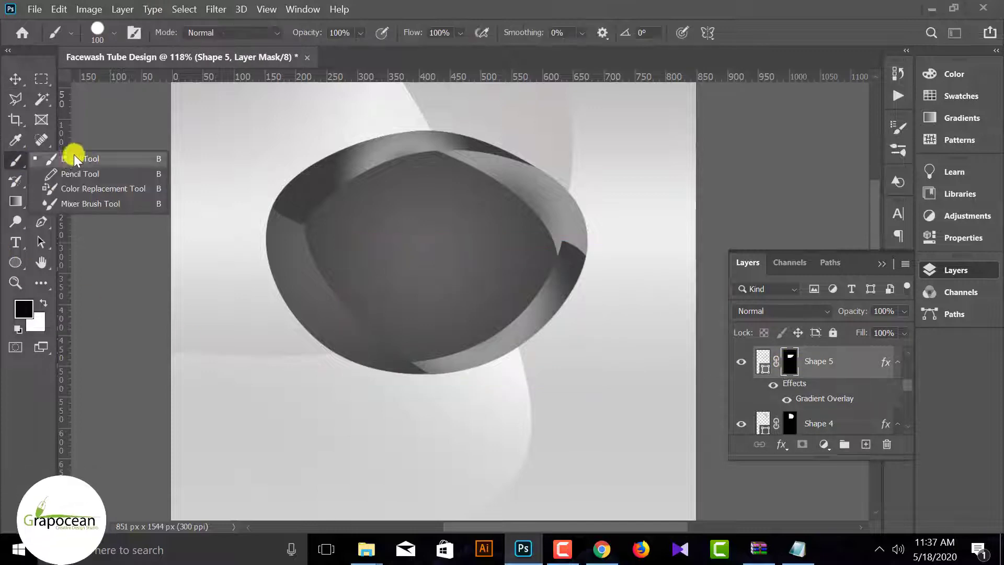
click(573, 226)
click(113, 33)
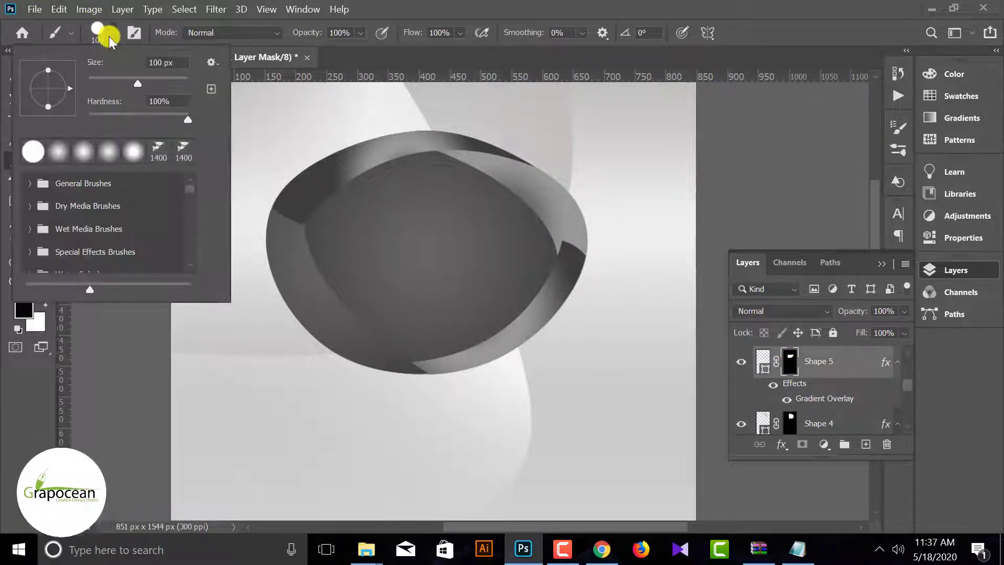
double_click(54, 152)
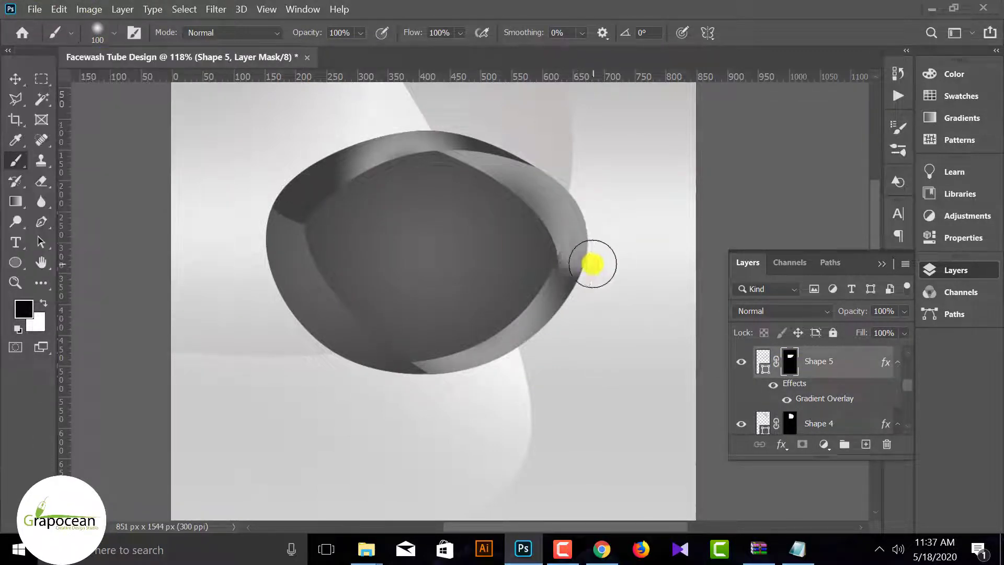
drag(592, 264, 576, 324)
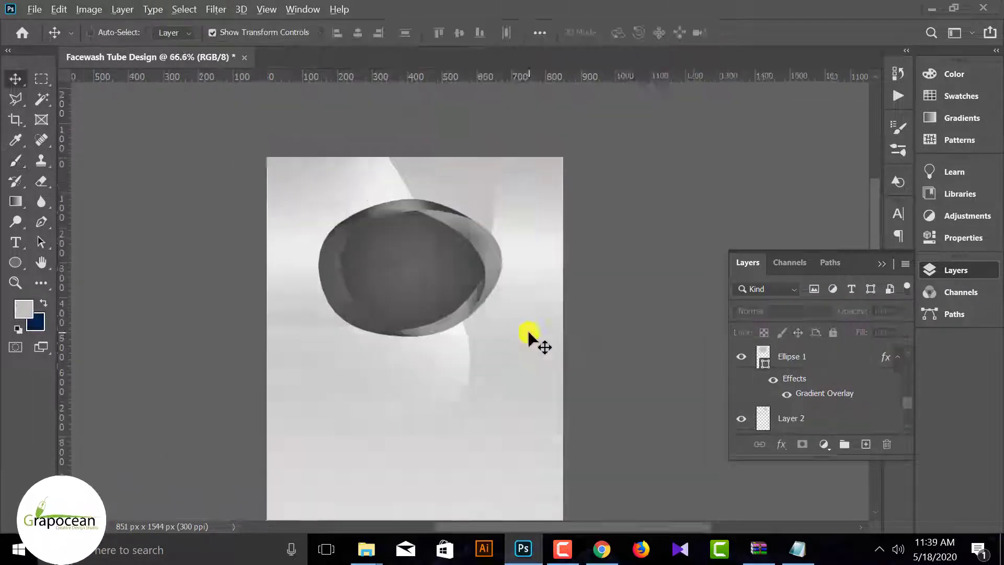
Step: Add white PARK text on the dark ellipse above Layer 3 and shift it left to centre
scroll(478, 214, up, 2)
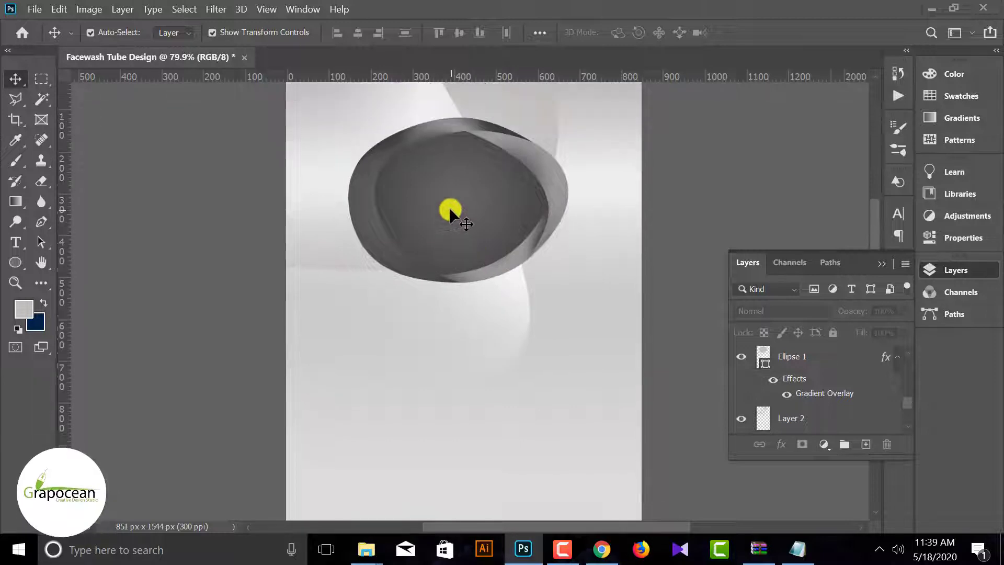
click(15, 241)
scroll(837, 382, up, 3)
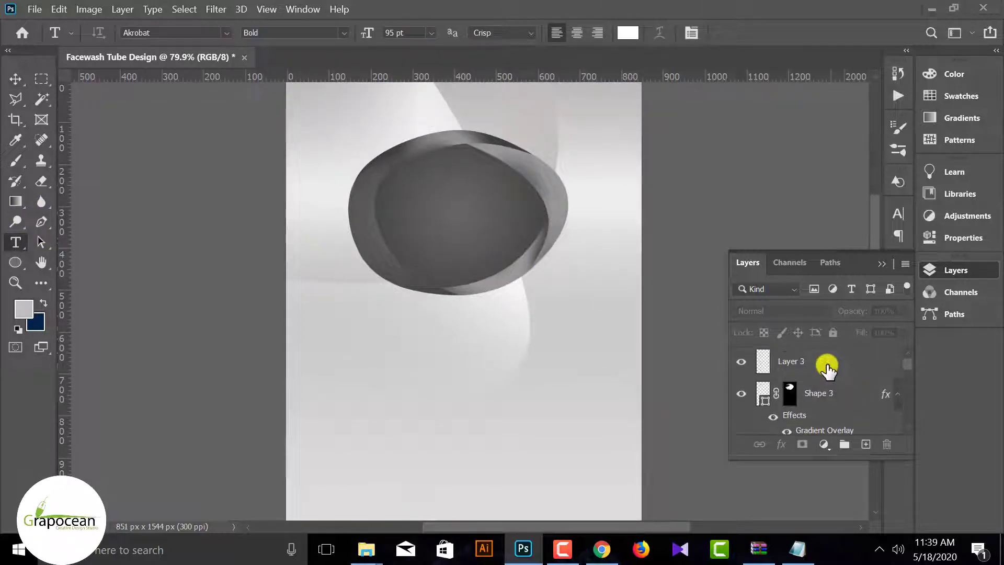
click(828, 370)
click(438, 207)
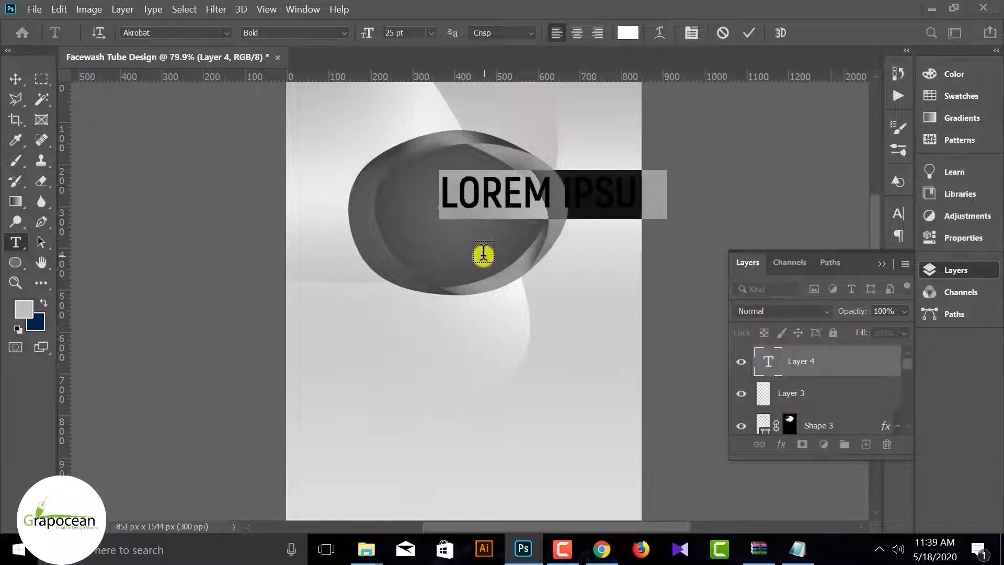
key(BackSpace)
text(PA)
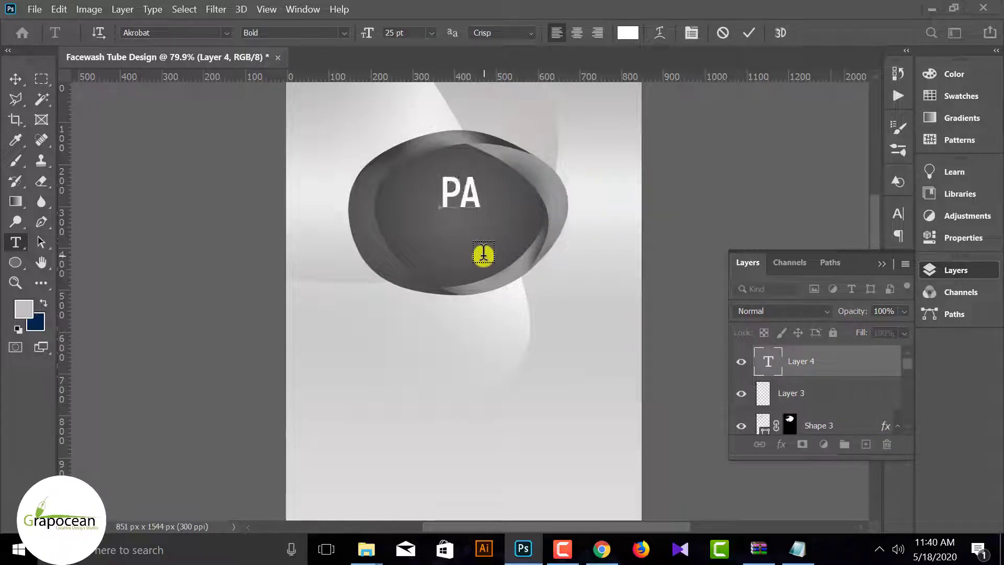
text(CK)
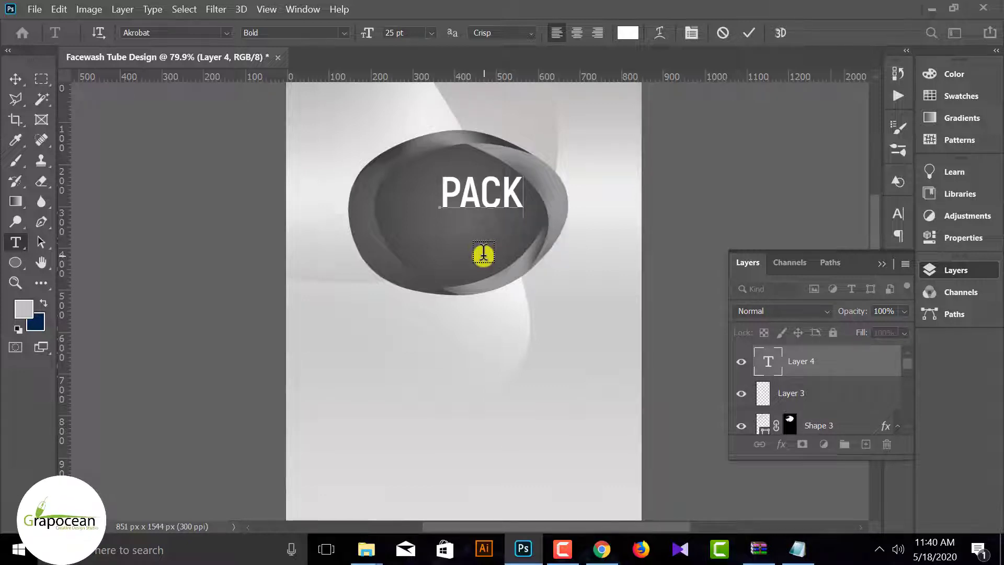
key(BackSpace)
text(R)
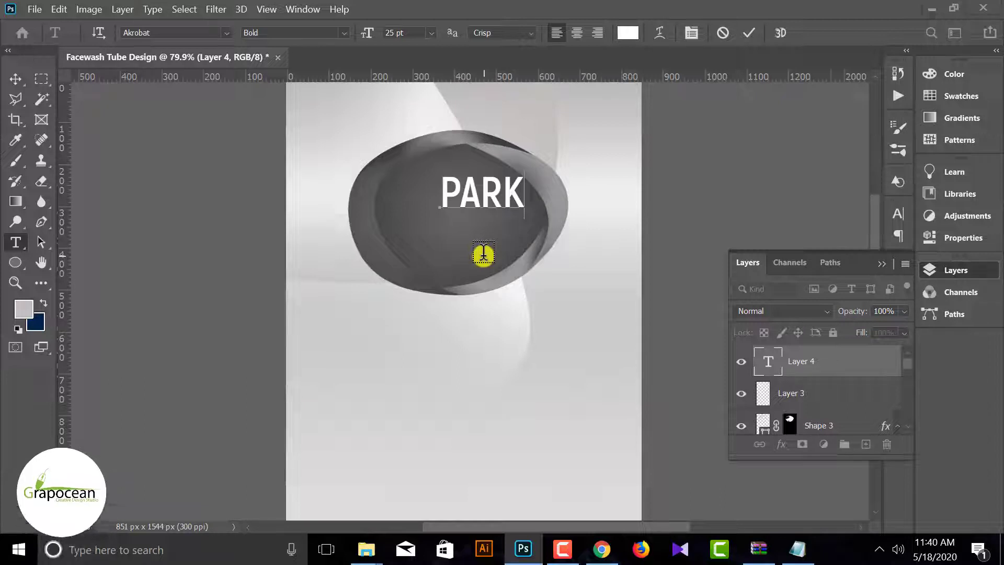
click(18, 81)
drag(482, 199, 464, 198)
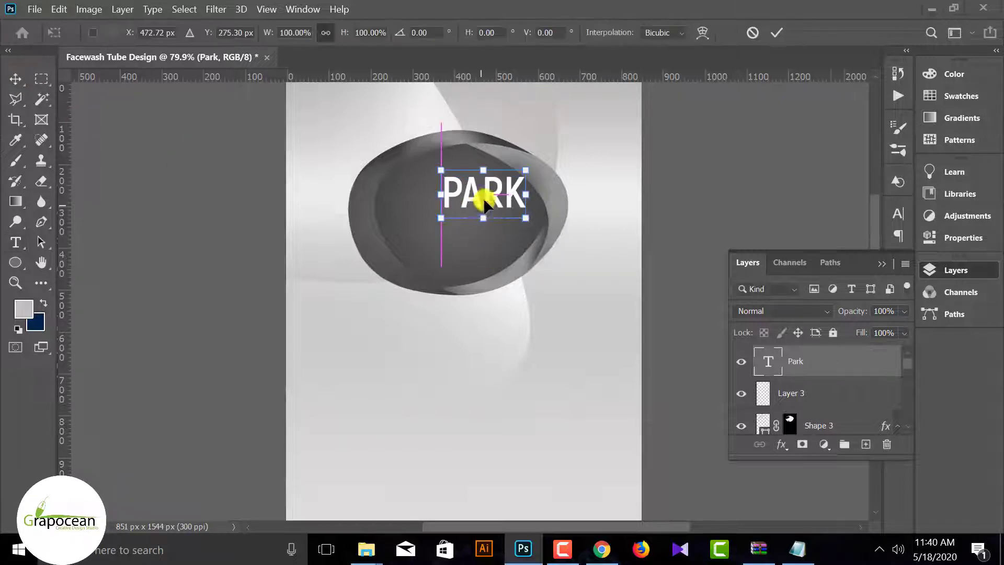
click(777, 32)
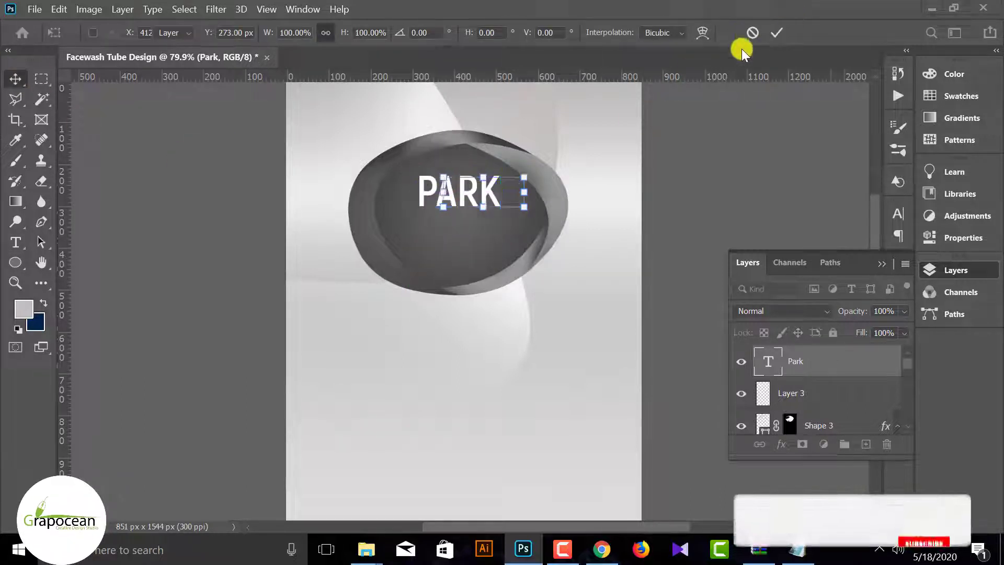
click(15, 242)
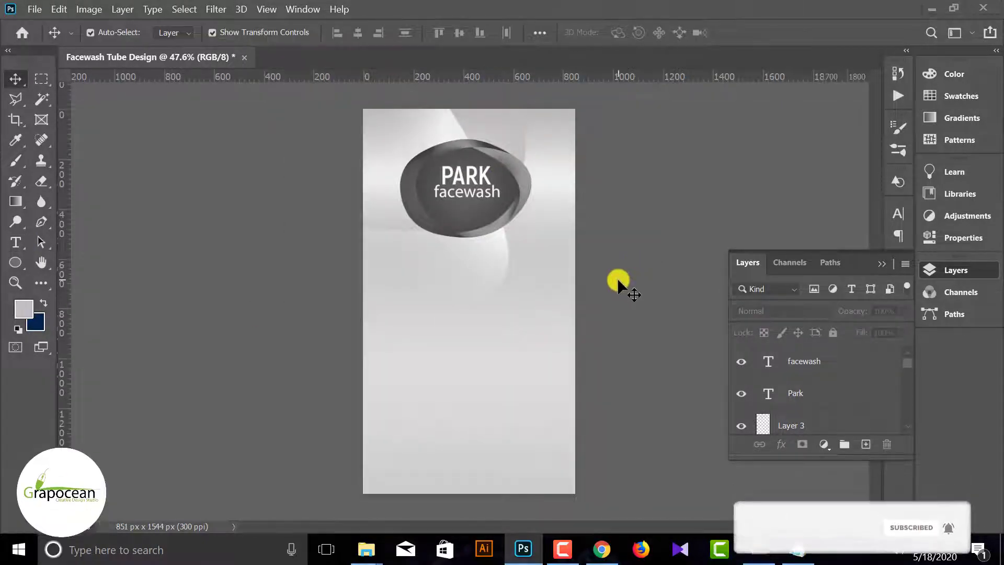
Step: Select the facewash, Park, Ellipse 1 and Layer 2 layers in the Layers panel
click(546, 351)
scroll(850, 402, up, 2)
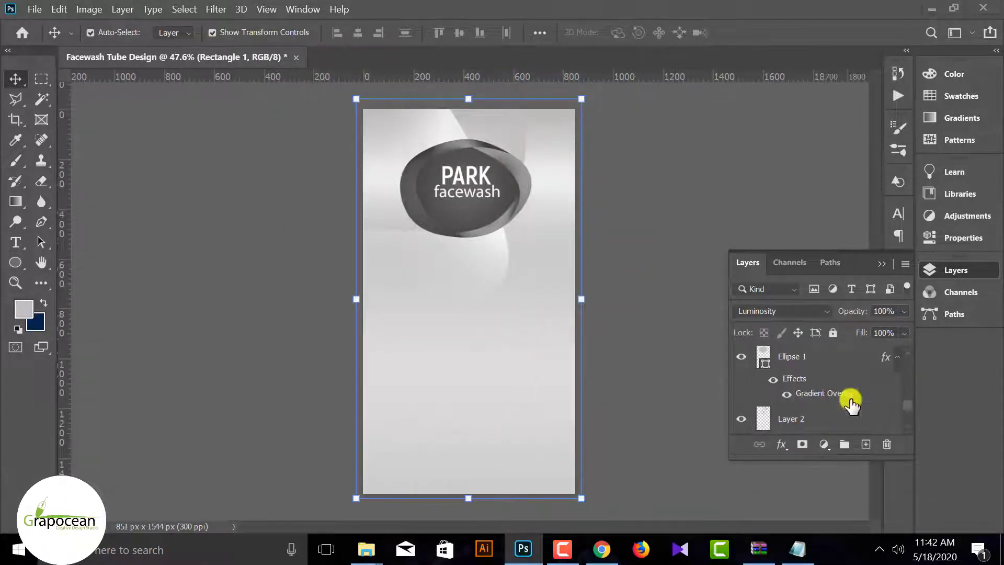
scroll(851, 403, up, 2)
scroll(851, 403, up, 2)
scroll(851, 403, up, 2)
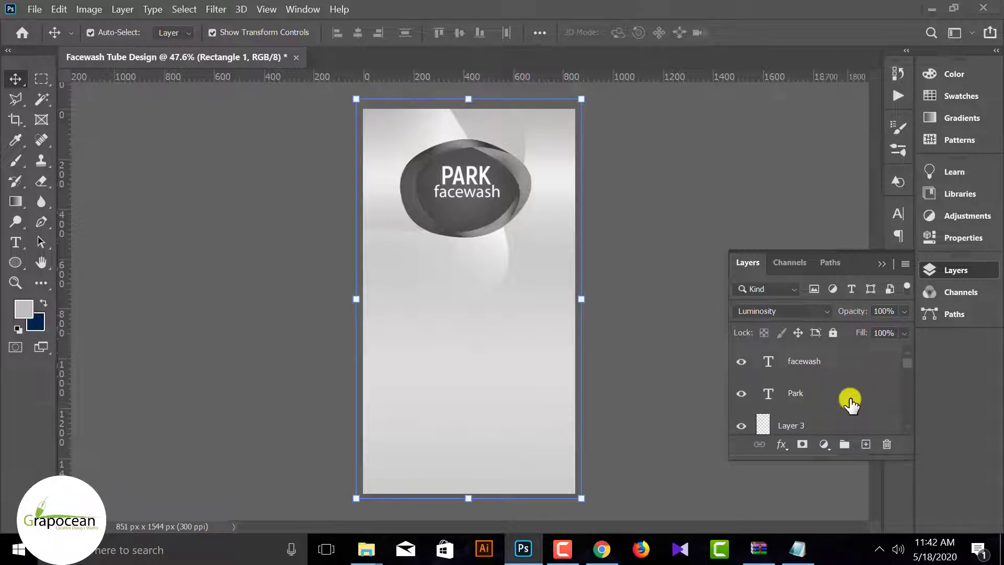
click(830, 369)
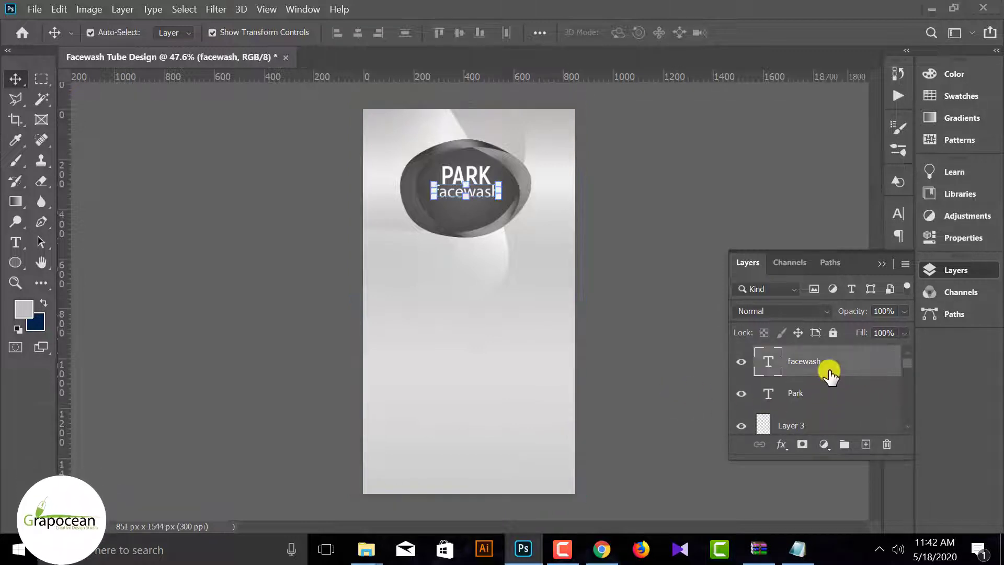
shift+click(818, 393)
scroll(818, 393, down, 2)
scroll(818, 394, down, 2)
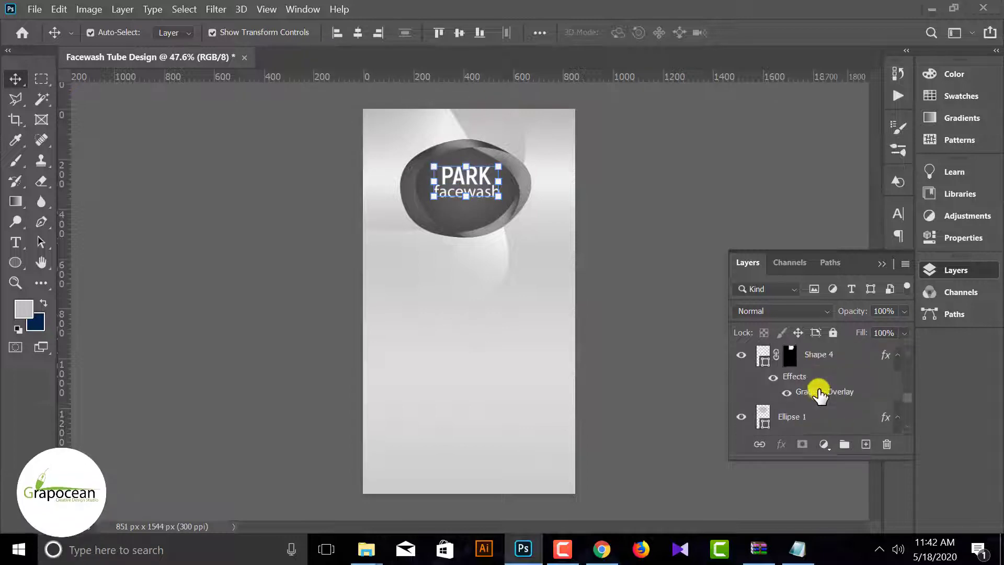
scroll(819, 393, down, 2)
scroll(819, 393, down, 2)
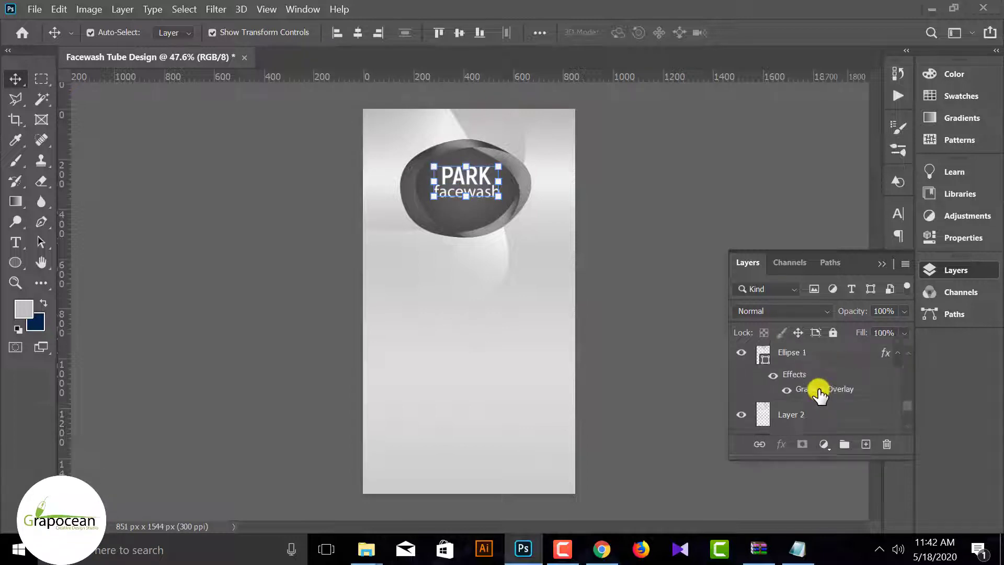
click(803, 355)
shift+click(794, 415)
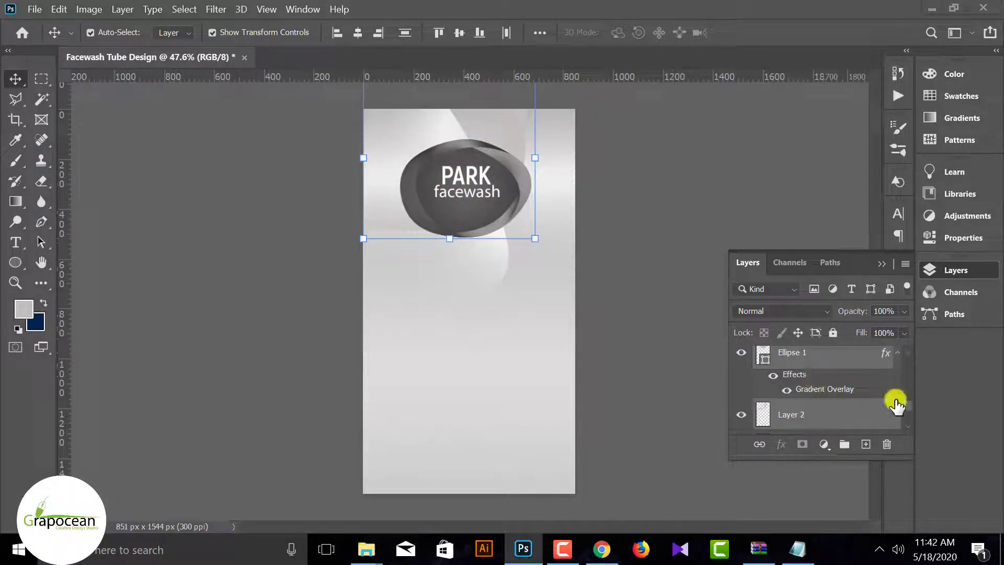
Step: Group Ellipse 1 and the logo text layers into Group 1 and collapse it
click(835, 365)
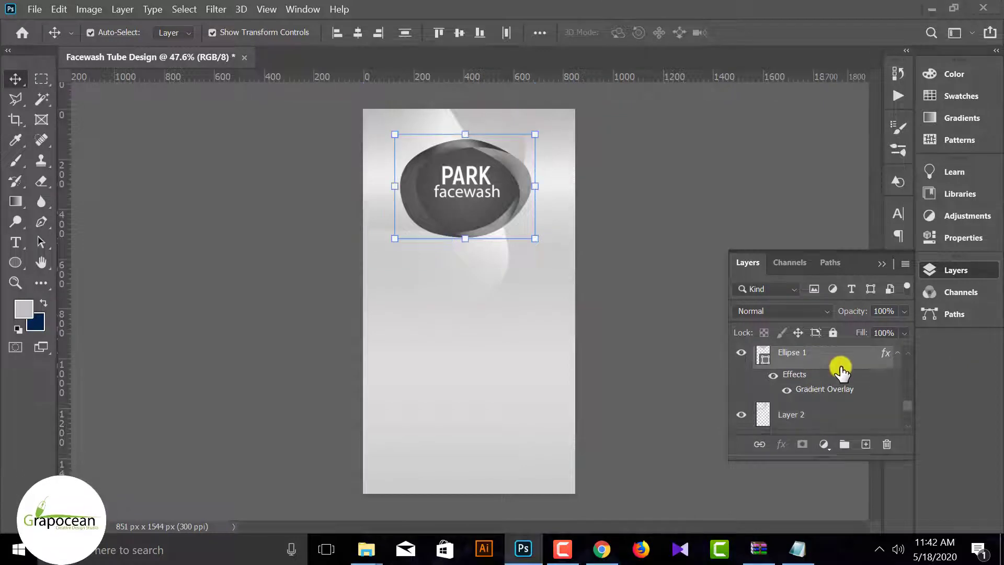
scroll(840, 372, up, 3)
shift+click(841, 369)
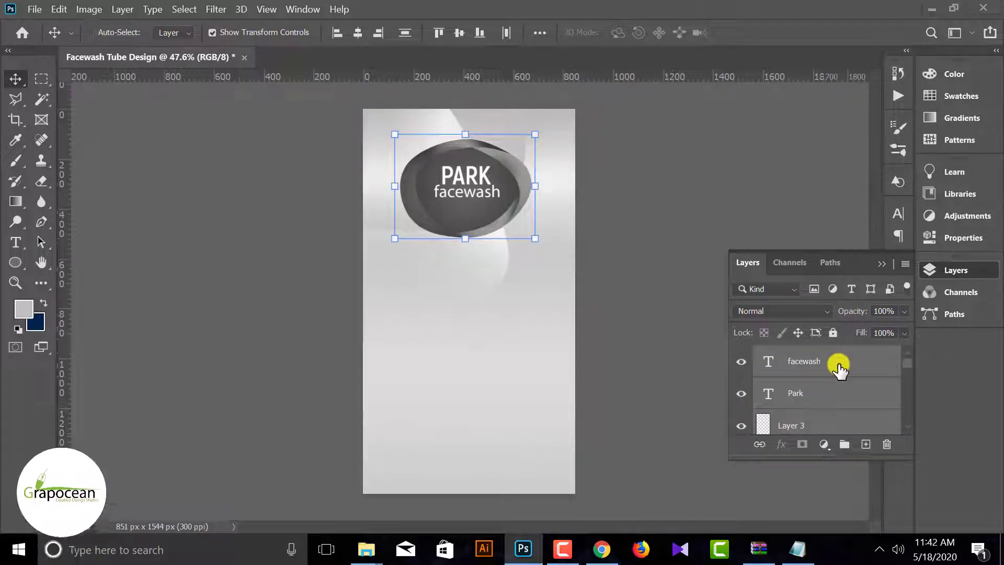
key(ctrl+g)
click(741, 356)
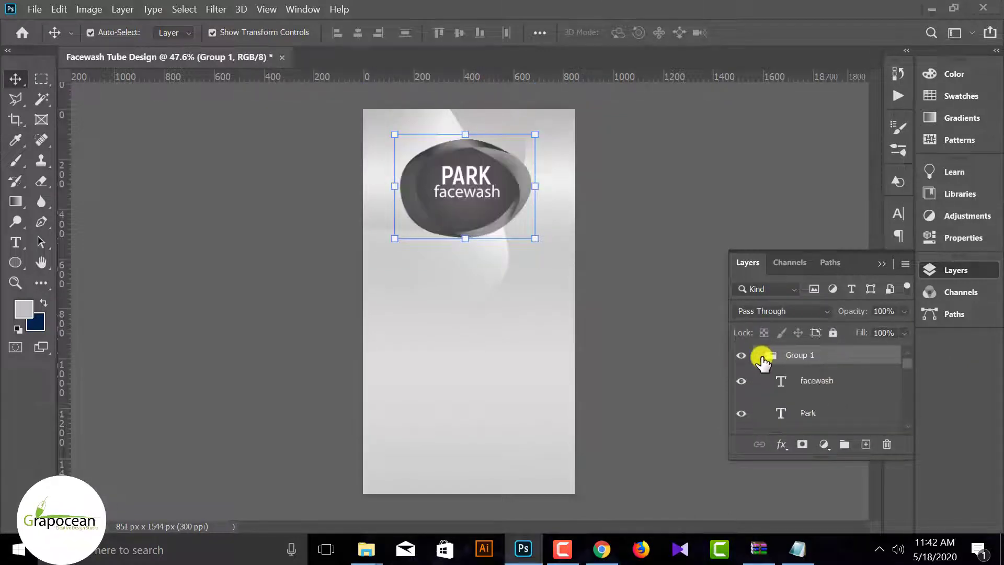
click(760, 355)
Step: Group the backdrop layers as 'Background' and close the Layers panel
click(799, 390)
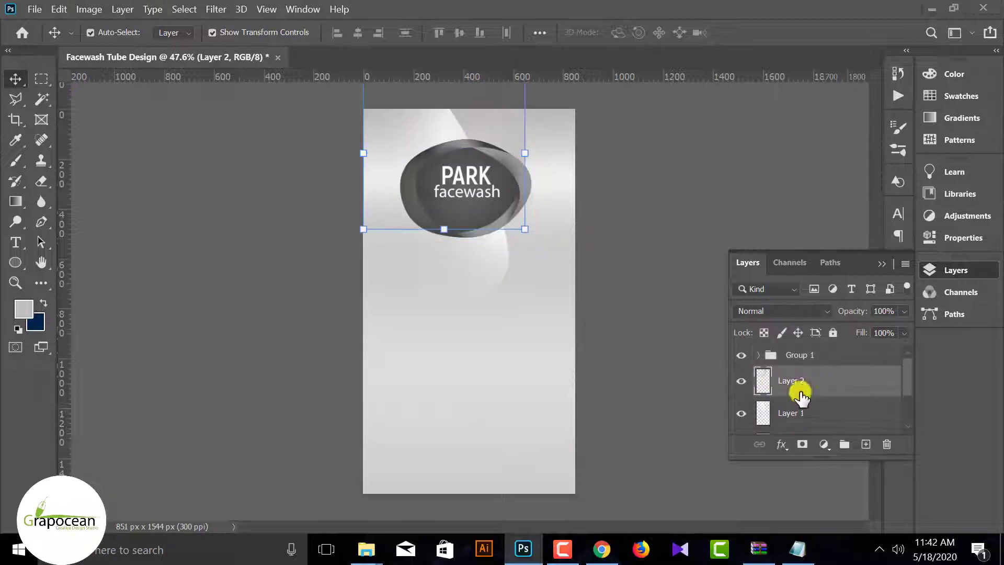
scroll(802, 398, down, 2)
shift+click(808, 408)
key(ctrl+g)
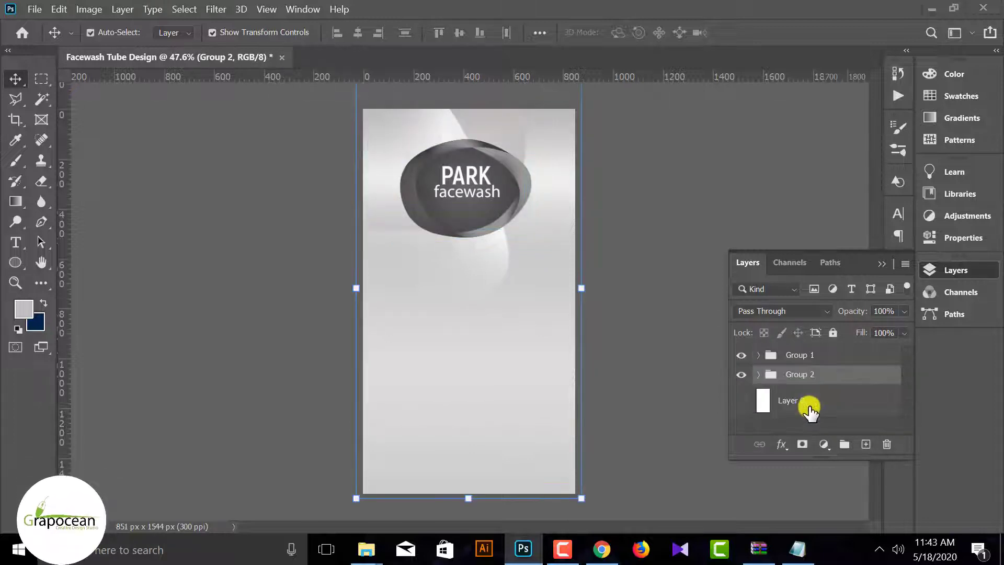
text(Backgro)
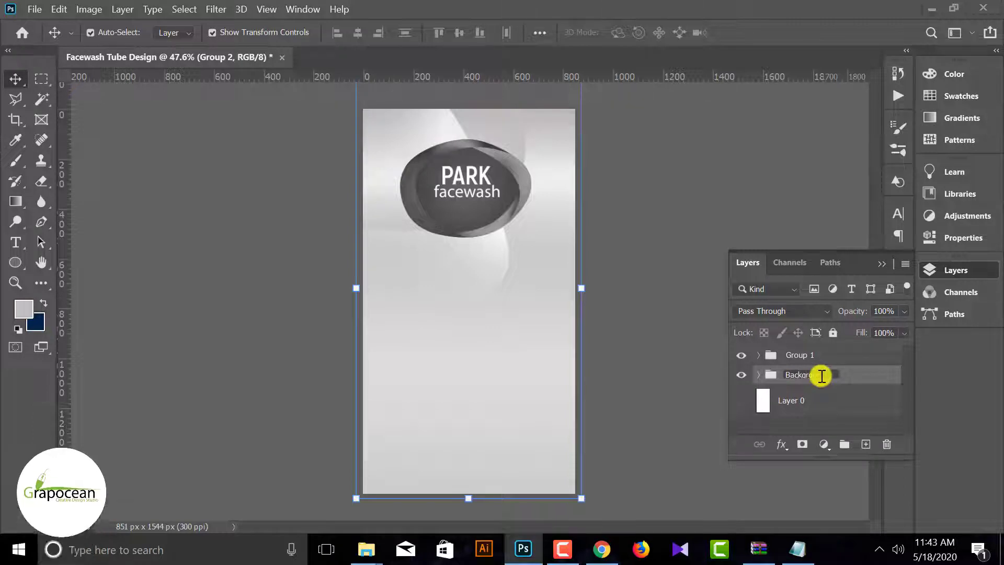
text(und)
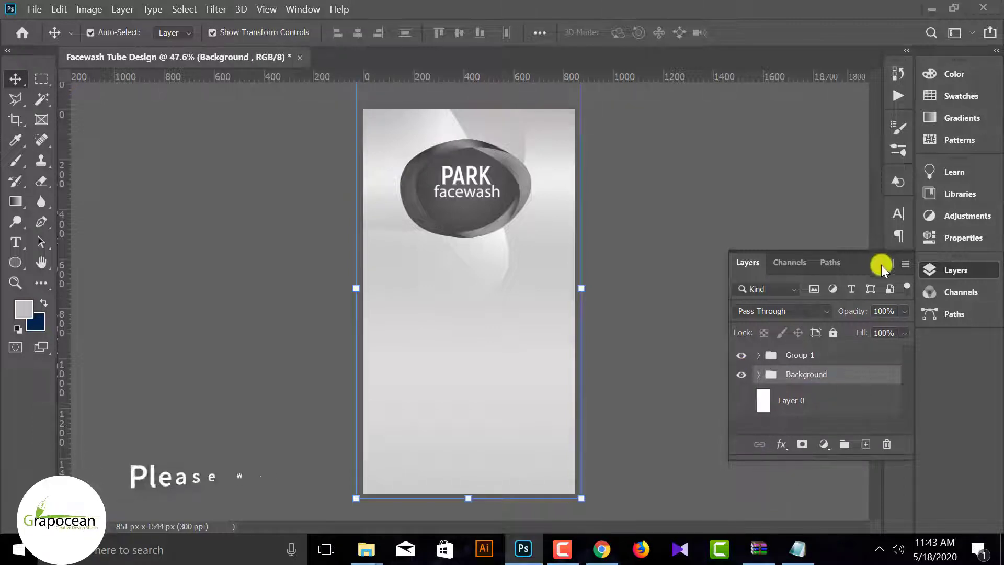
click(882, 264)
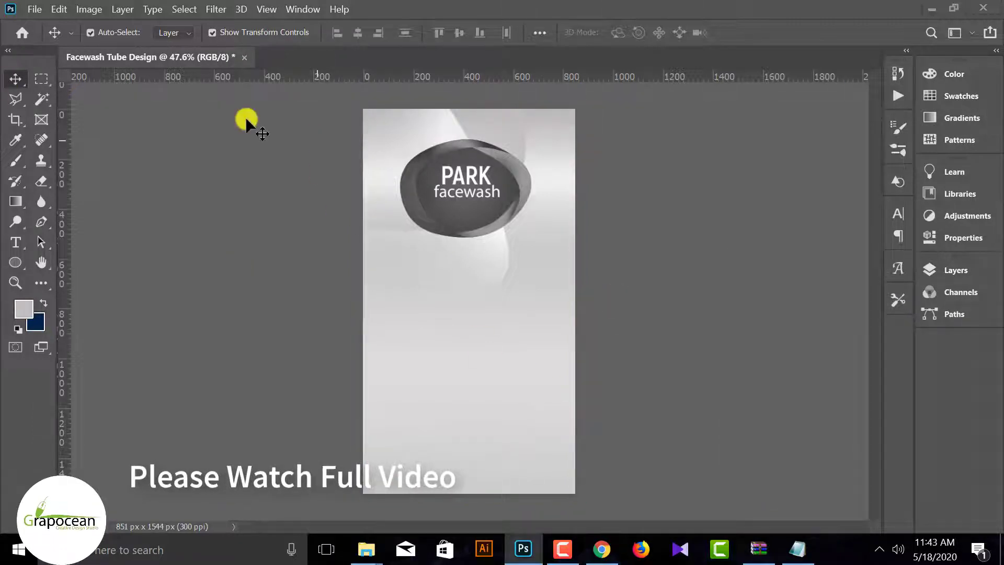
click(34, 9)
Step: Open the three stock images and bring the apple photo forward
click(49, 39)
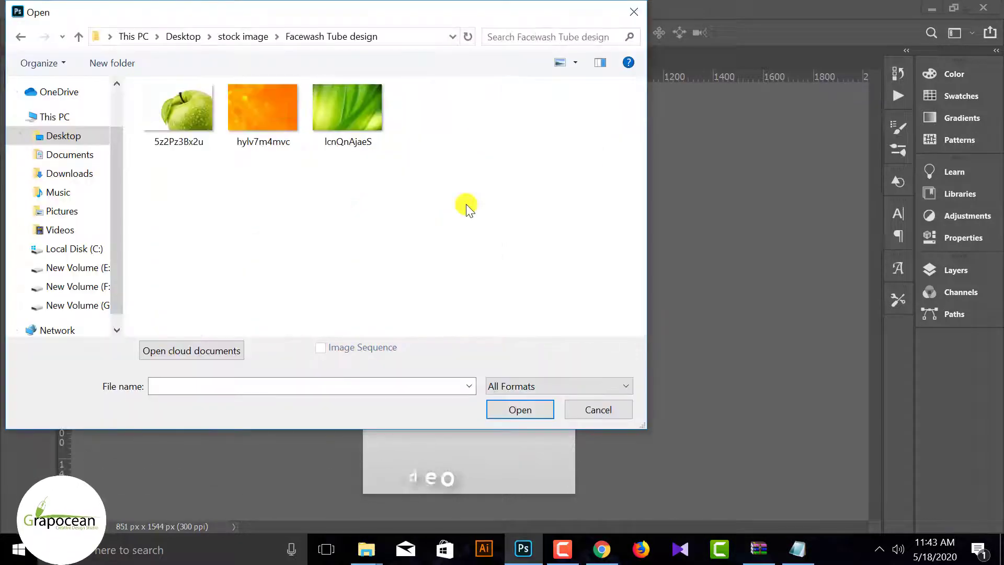
drag(467, 207, 139, 83)
click(520, 410)
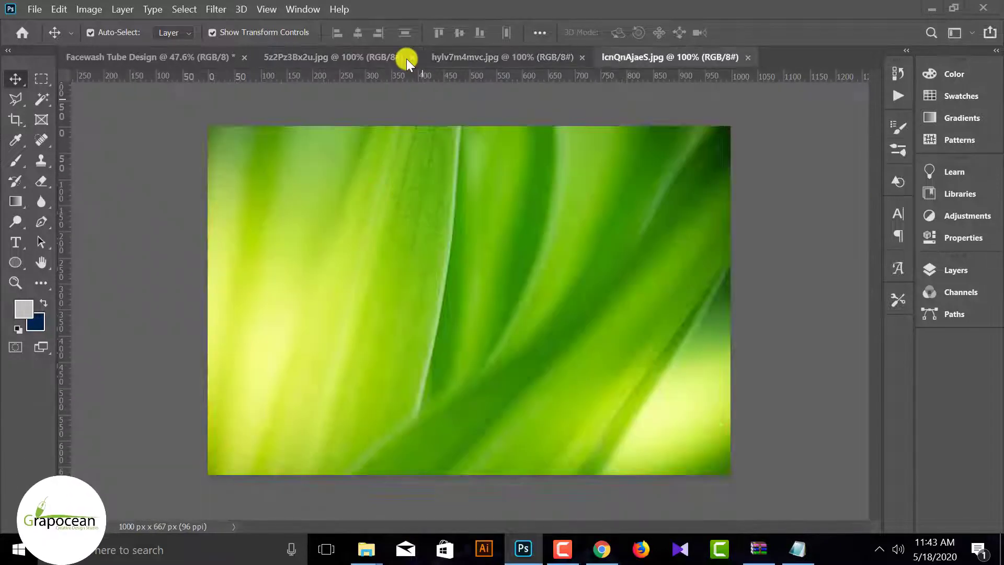
click(360, 57)
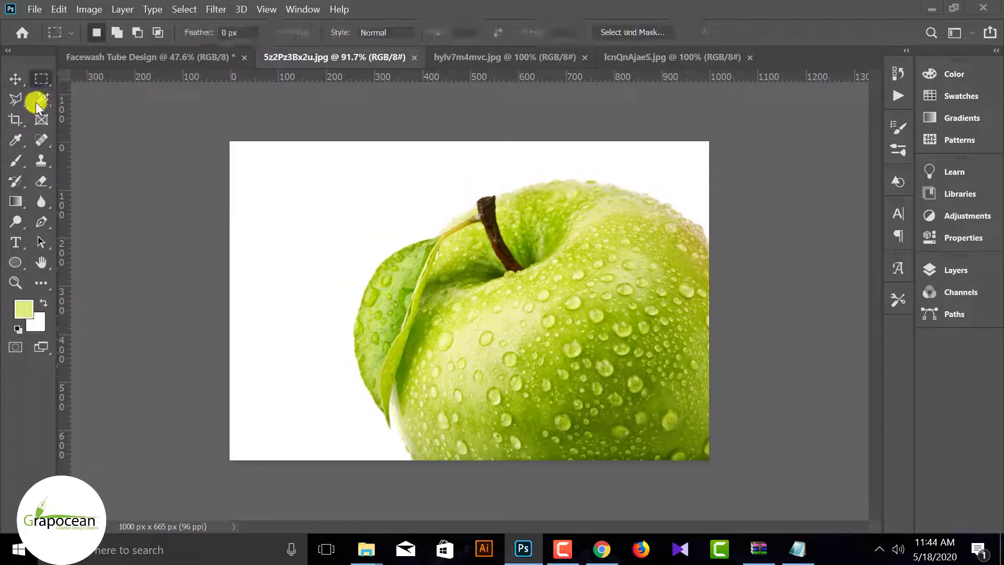
Step: Select the white area around the apple with the Magic Wand
right_click(42, 99)
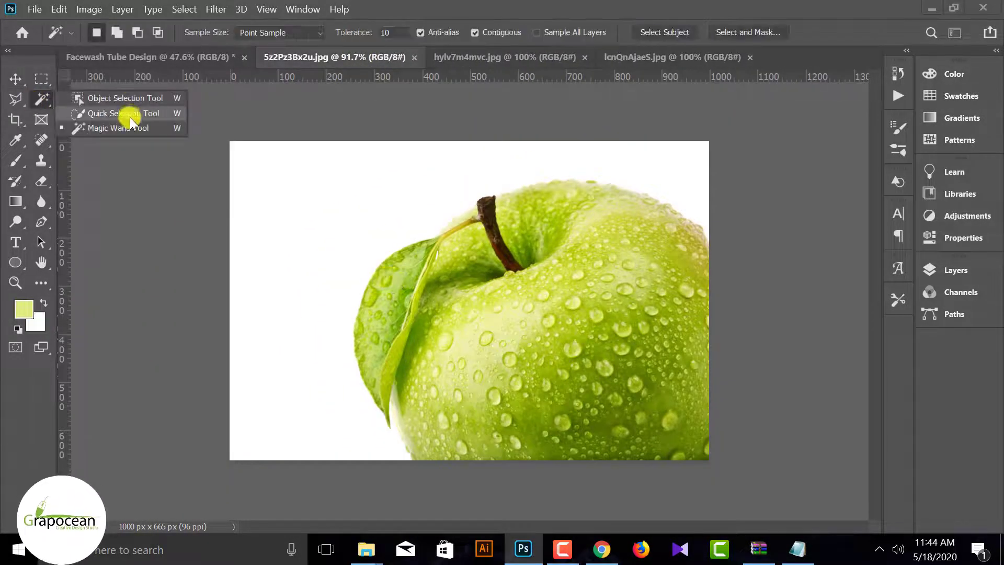
click(130, 128)
click(277, 198)
scroll(722, 264, up, 3)
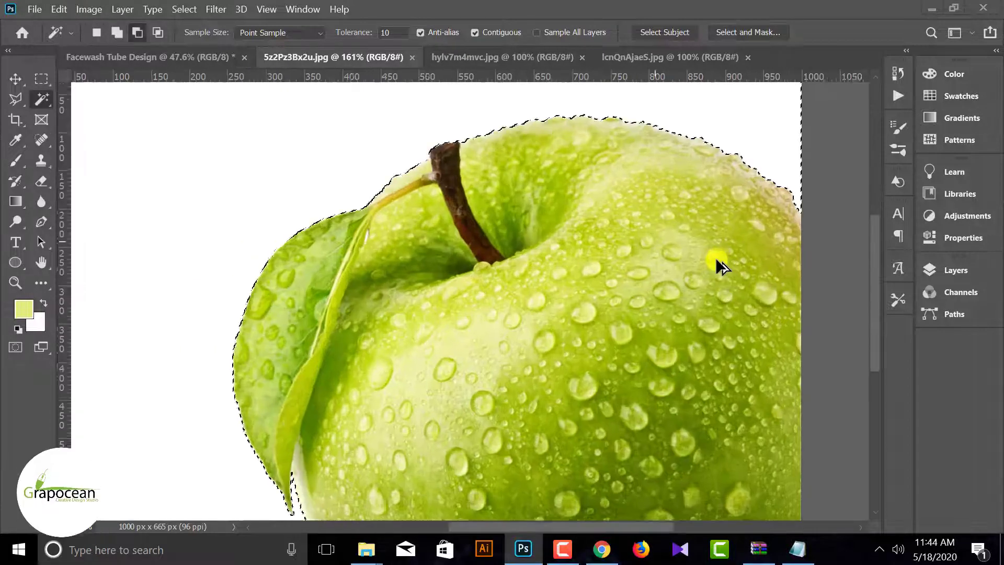
scroll(482, 354, down, 3)
scroll(466, 359, down, 1)
alt+scroll(466, 359, down, 3)
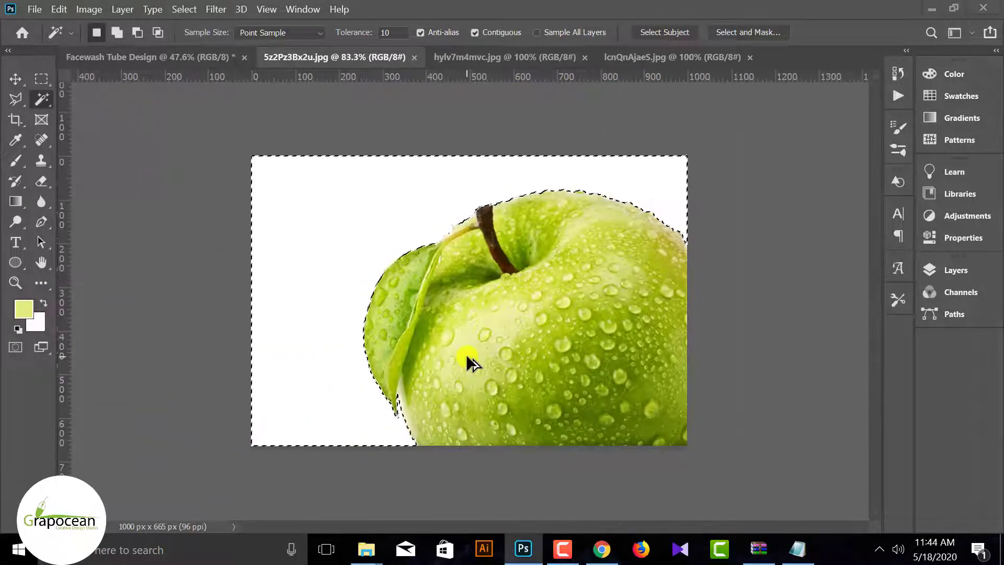
Step: Unlock the background as Layer 0, invert the selection, and add a mask hiding the white
click(968, 273)
click(892, 357)
key(ctrl+shift+i)
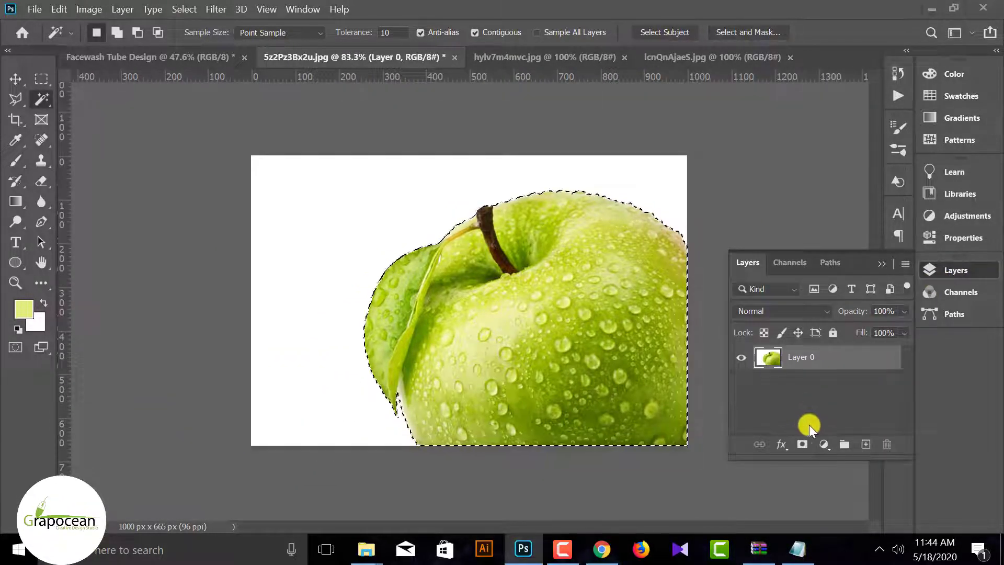
click(802, 445)
alt+scroll(646, 251, up, 1)
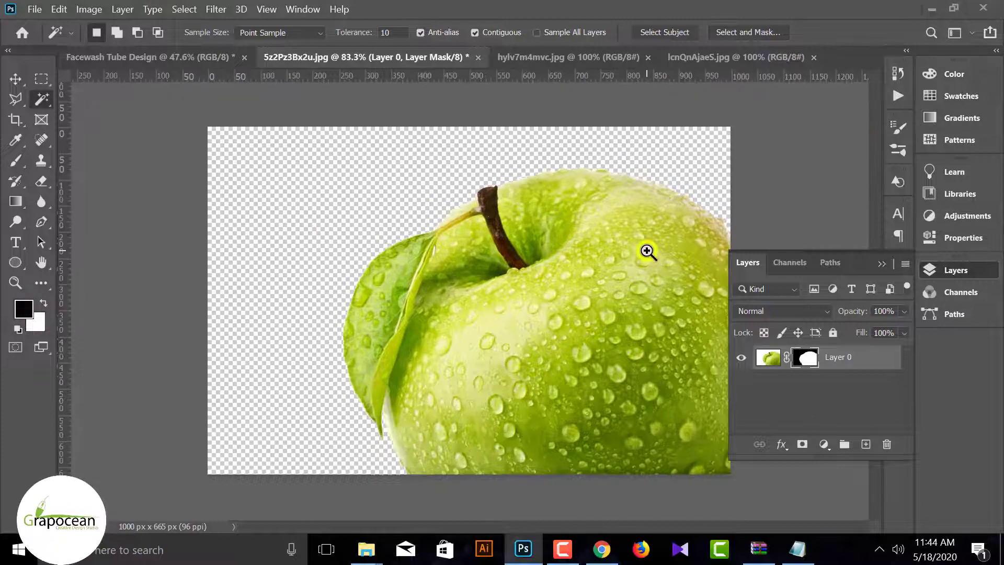
alt+scroll(572, 261, up, 1)
click(16, 79)
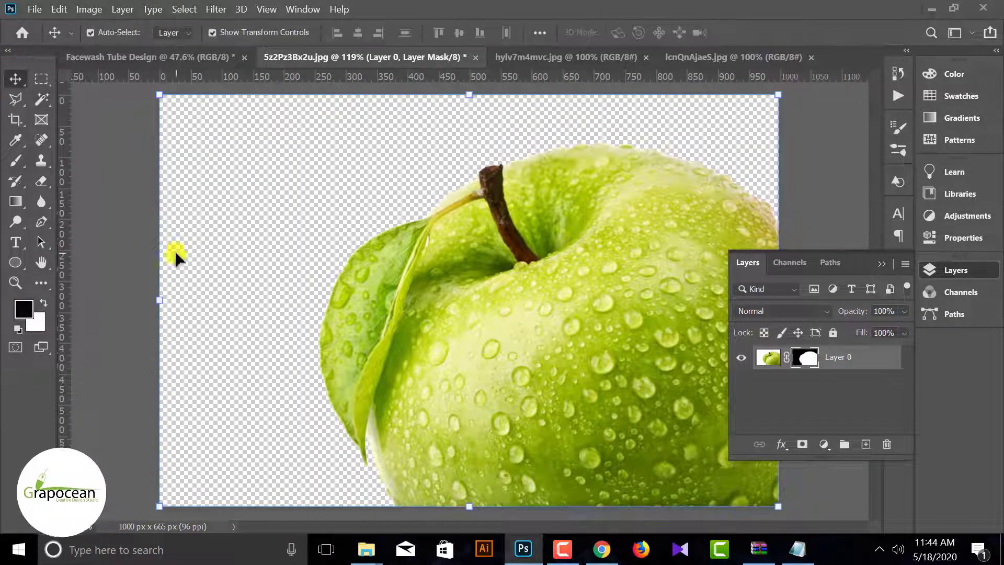
Step: Drag the masked apple into the tube design and shrink it to about 80% at bottom-right
click(768, 357)
mouse_move(623, 281)
mouse_down()
mouse_move(222, 97)
mouse_move(478, 381)
mouse_move(475, 448)
mouse_move(464, 432)
mouse_move(473, 428)
mouse_up()
drag(582, 493, 548, 459)
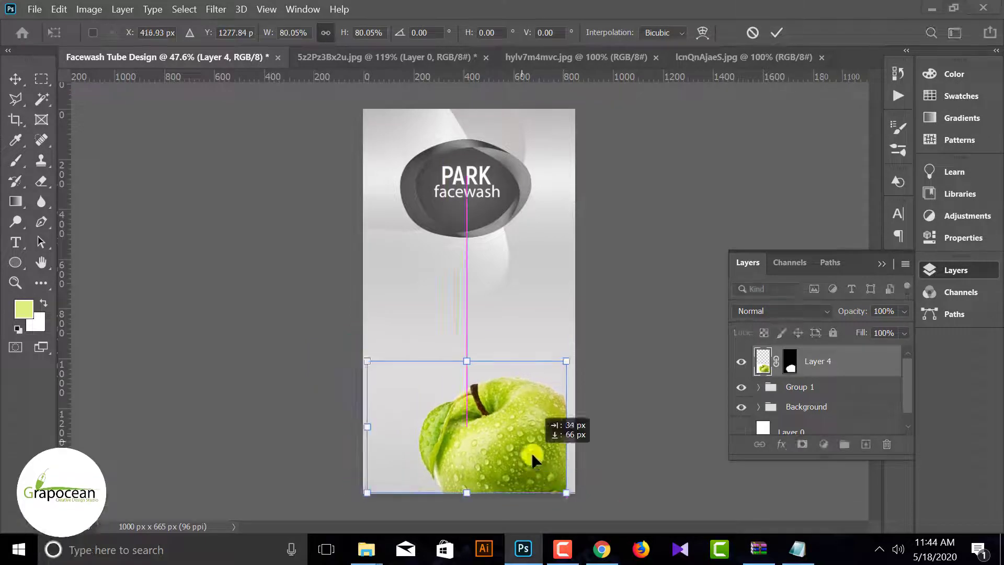
click(777, 33)
alt+scroll(520, 341, down, 1)
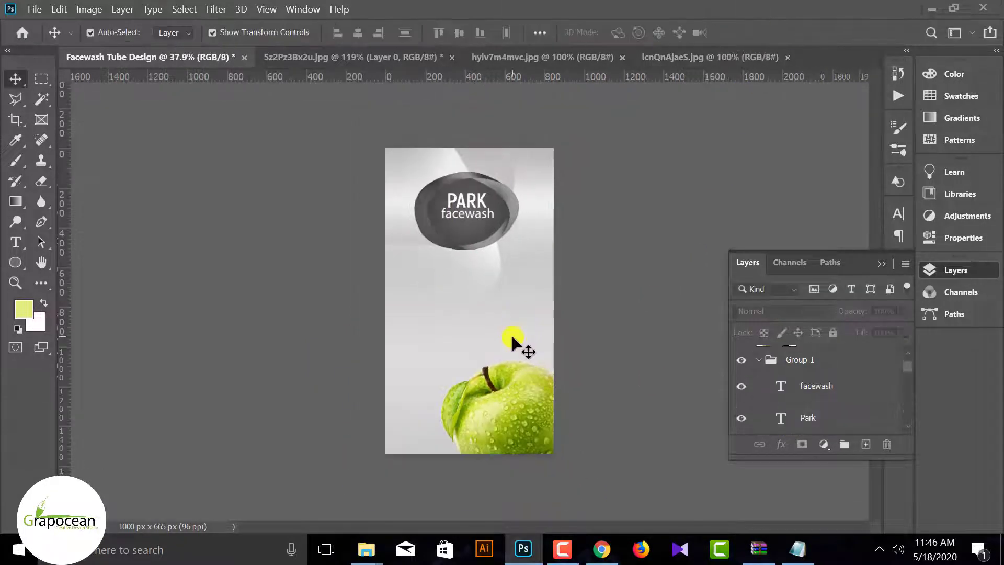
click(357, 54)
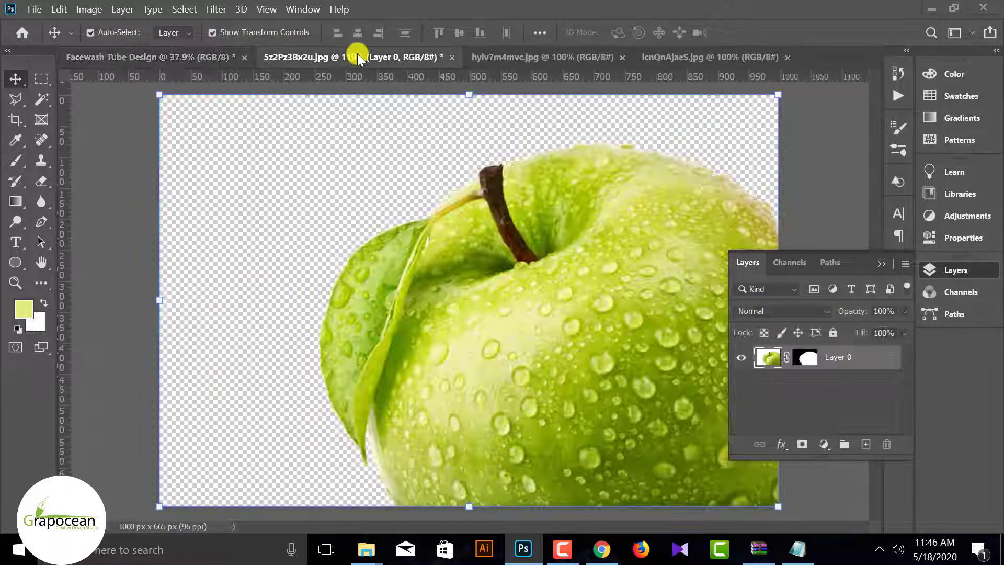
Step: Unlock the leaf photo, drag it into the tube design, enlarge it, and place it beneath the apple
click(562, 54)
click(692, 56)
click(870, 366)
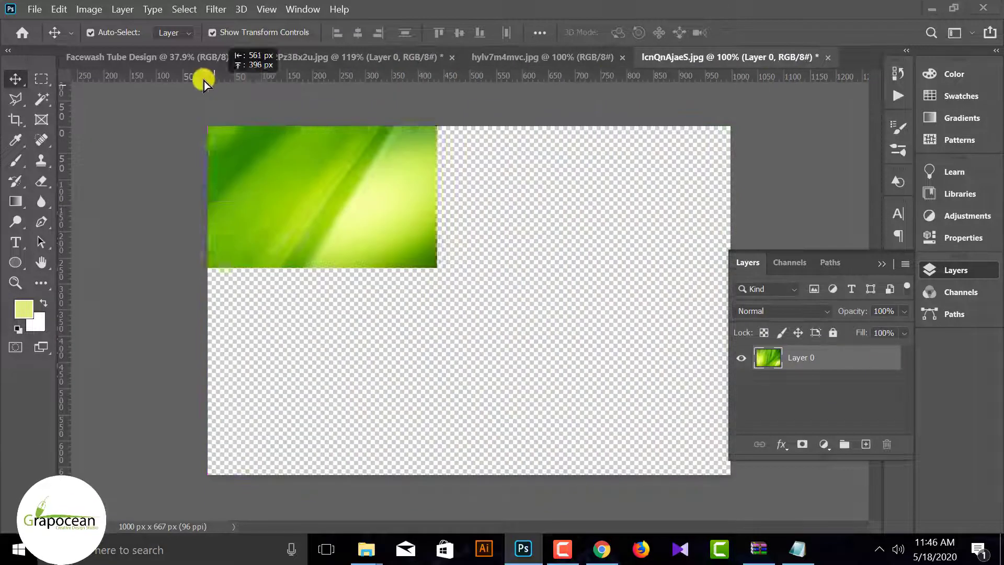
drag(702, 365, 526, 369)
drag(617, 418, 662, 475)
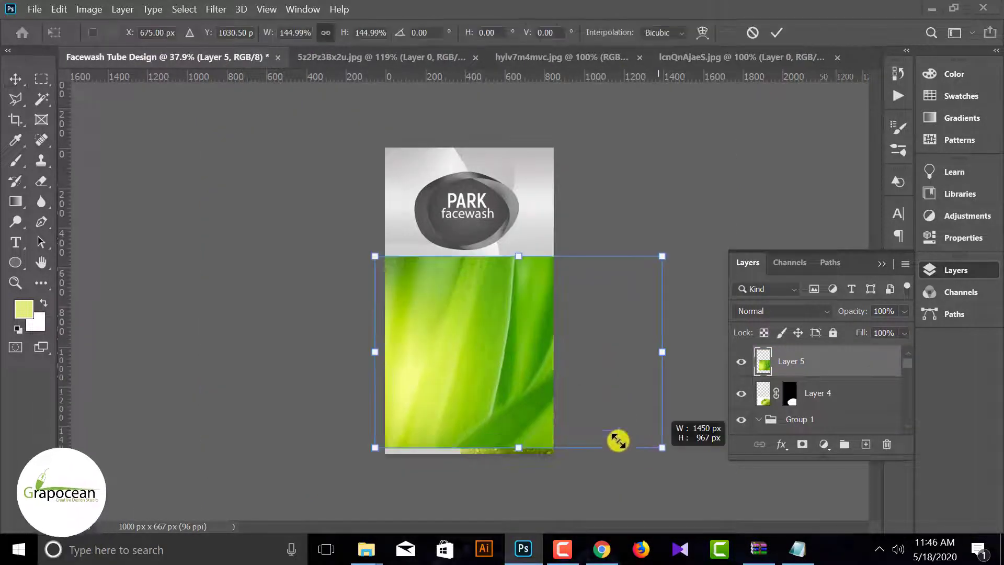
drag(523, 408, 475, 419)
key(Return)
drag(832, 366, 835, 405)
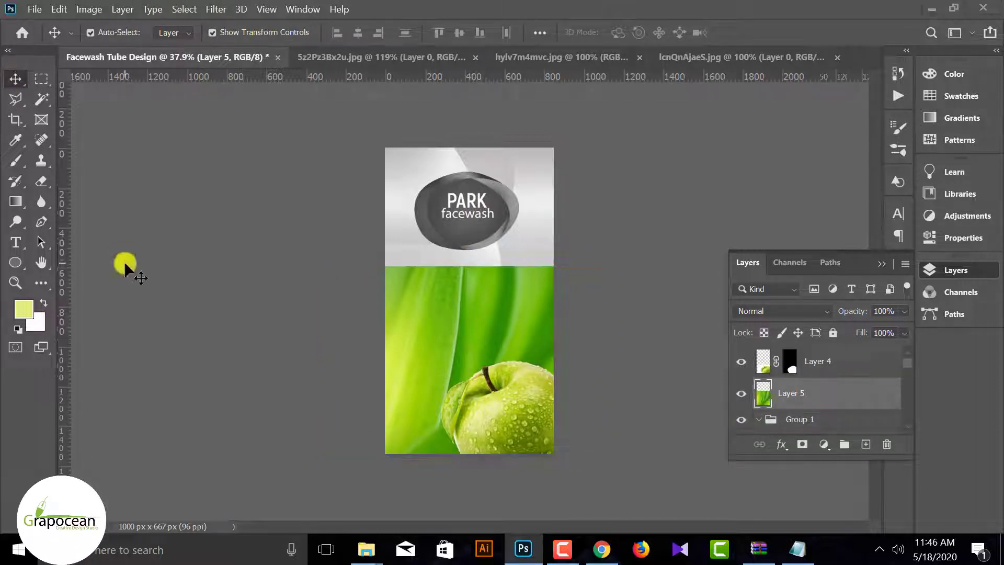
Step: Resize and reposition the leaf image to fit the tube's lower half and width
click(484, 320)
mouse_move(609, 458)
mouse_down()
mouse_move(652, 508)
mouse_move(656, 488)
mouse_up()
drag(558, 375, 563, 358)
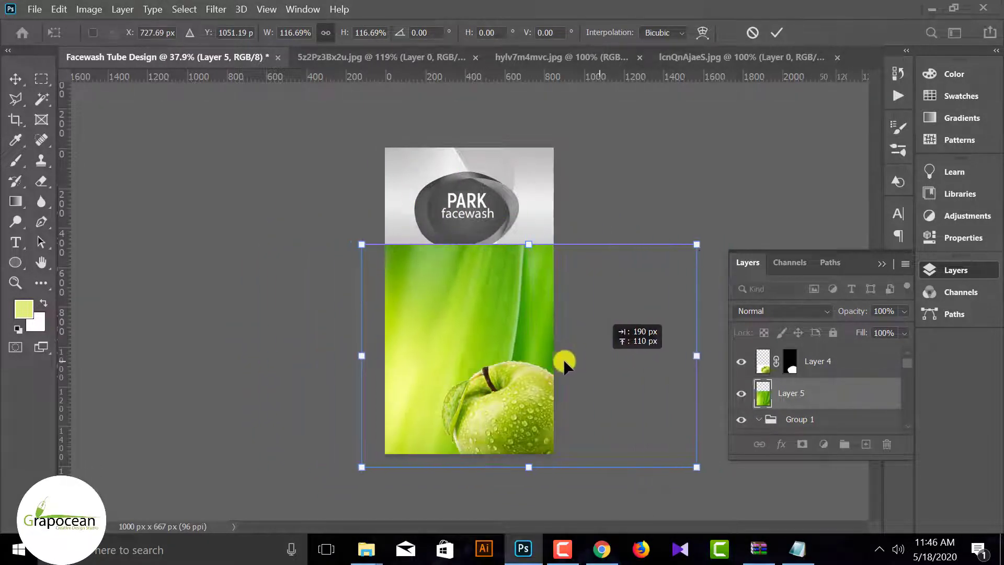
drag(657, 356, 567, 354)
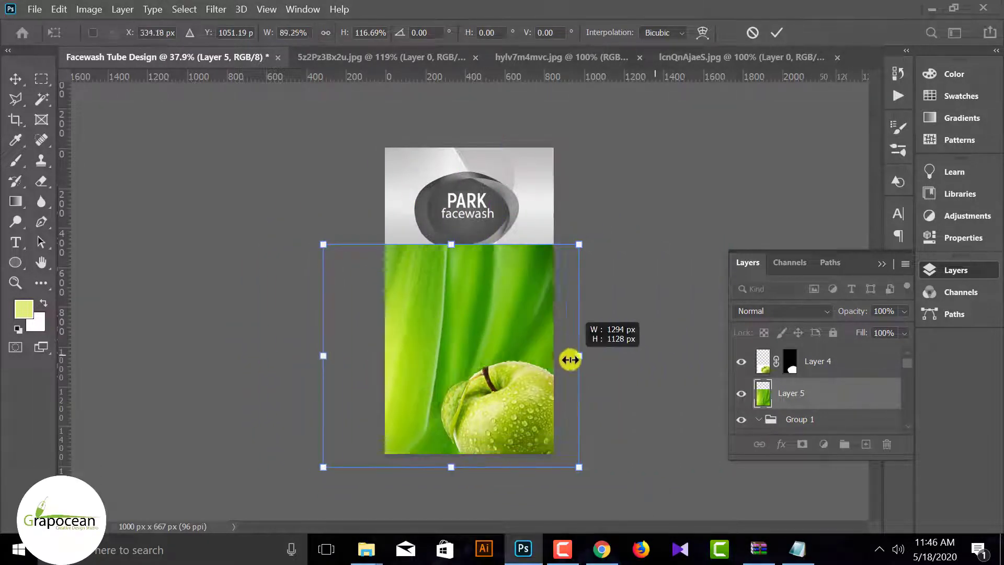
mouse_move(325, 356)
mouse_down()
mouse_move(388, 365)
mouse_move(367, 364)
mouse_up()
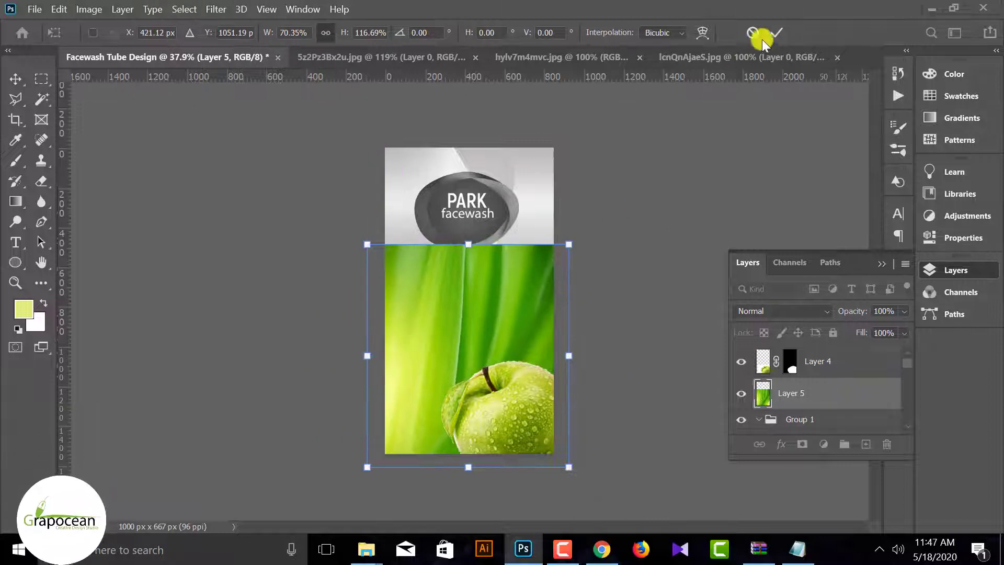
key(Return)
click(800, 361)
Step: Add a layer mask to the leaf Layer 5 and move it into the Background group
click(815, 394)
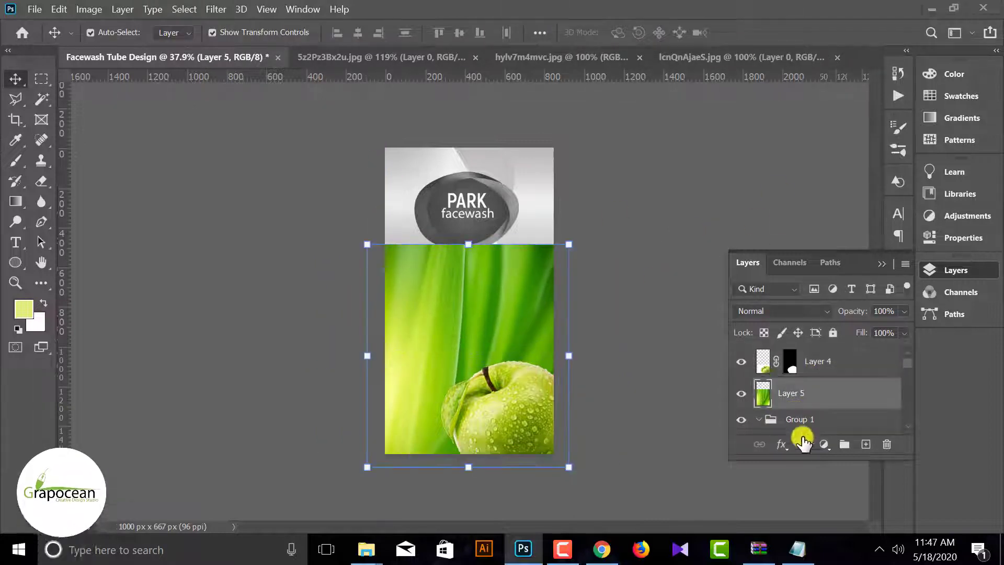
click(802, 444)
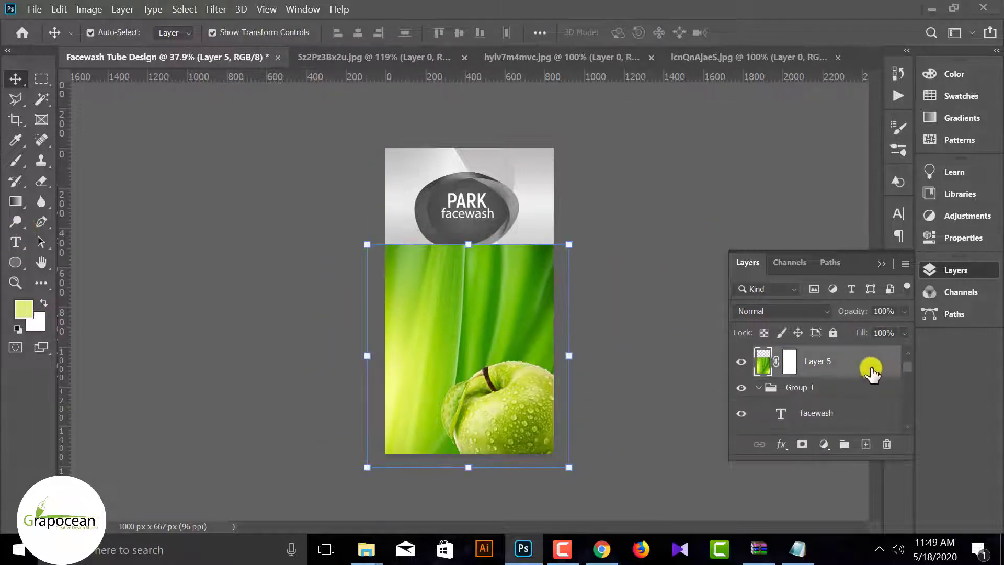
mouse_move(870, 369)
mouse_down()
mouse_move(850, 480)
mouse_move(844, 394)
mouse_move(825, 392)
mouse_up()
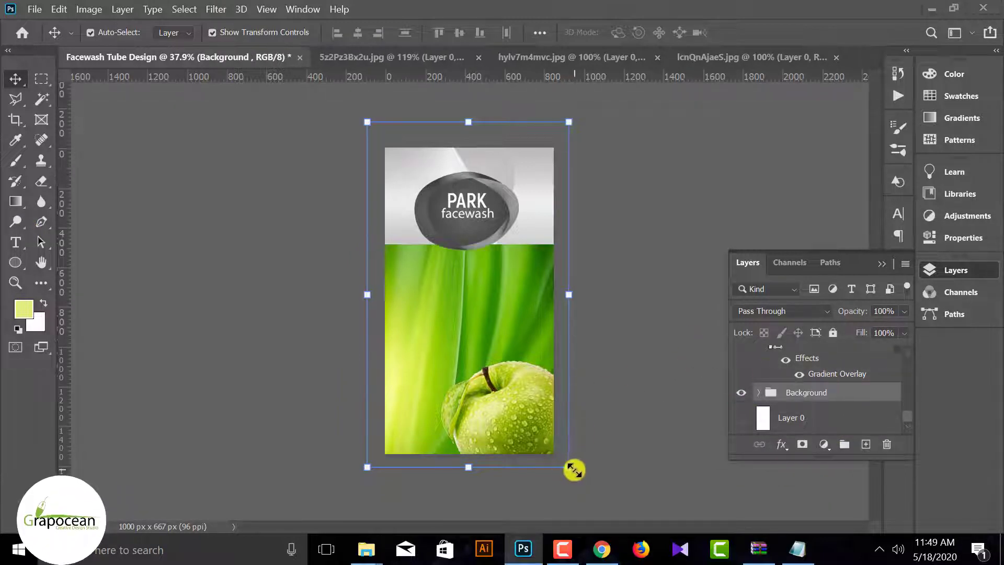
mouse_move(573, 470)
mouse_down()
mouse_move(605, 563)
mouse_move(600, 498)
mouse_up()
key(ctrl+z)
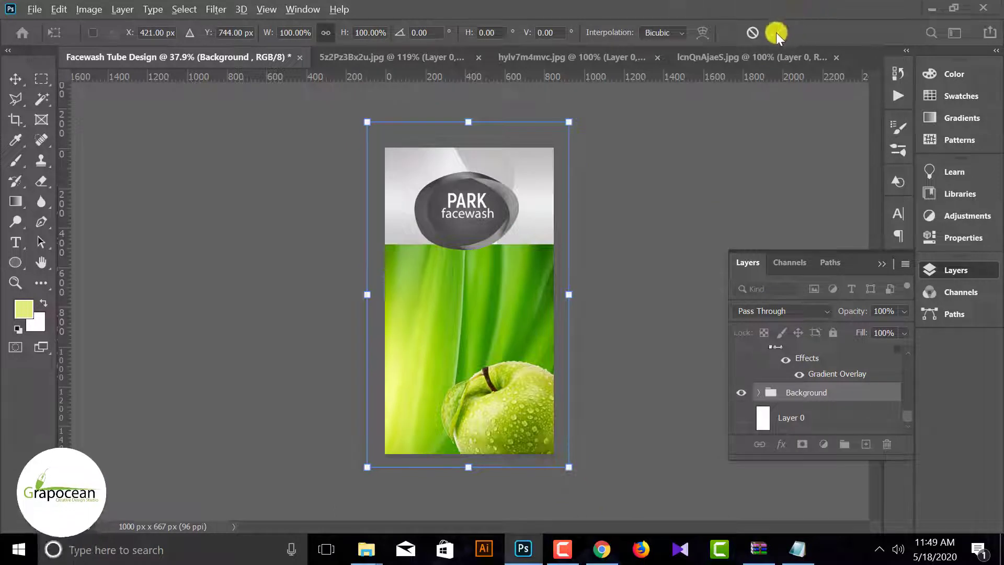
click(776, 32)
Step: Scale the leaf image to about 147.55% so it covers the whole tube
click(463, 314)
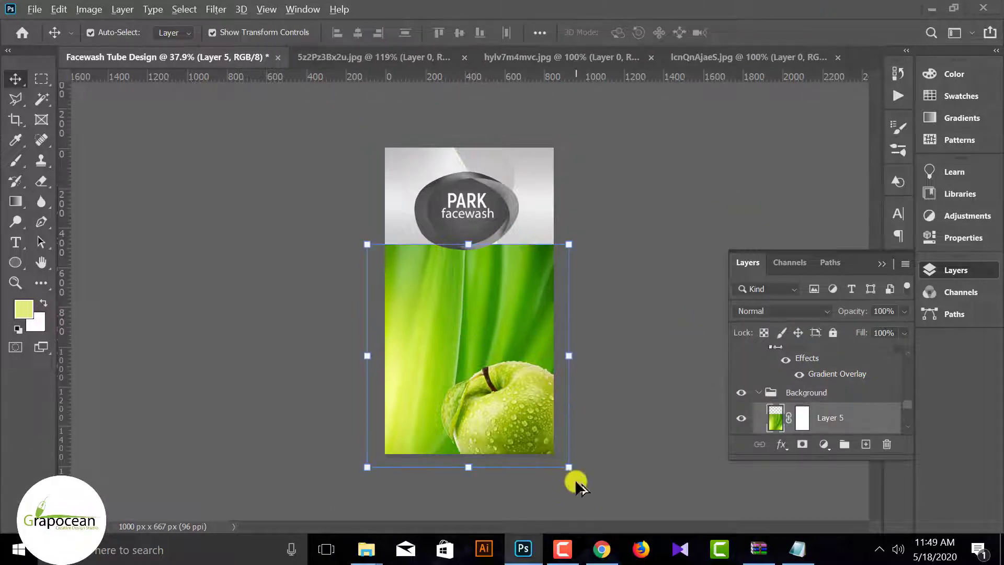
drag(576, 482, 596, 487)
drag(470, 404, 455, 281)
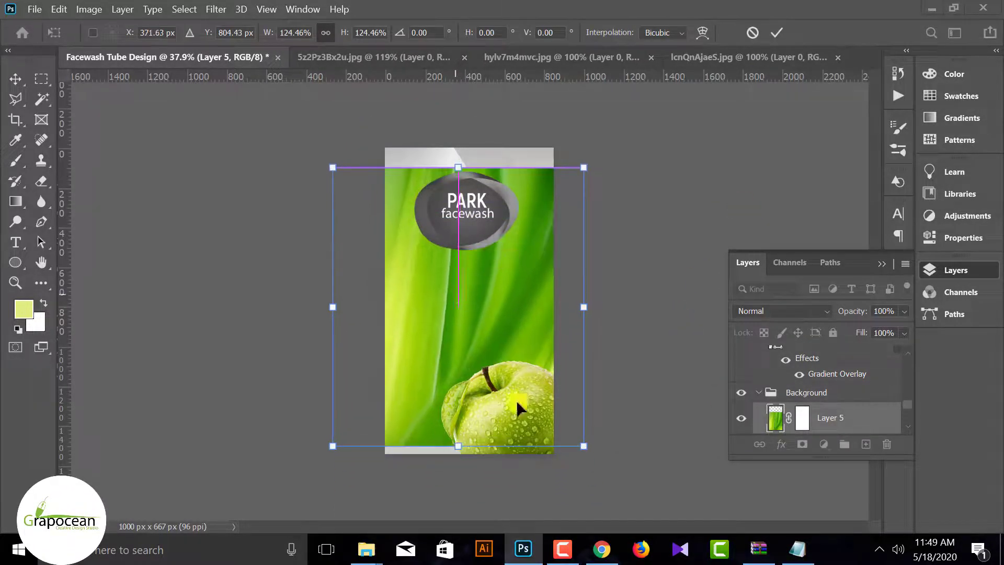
drag(583, 445, 607, 472)
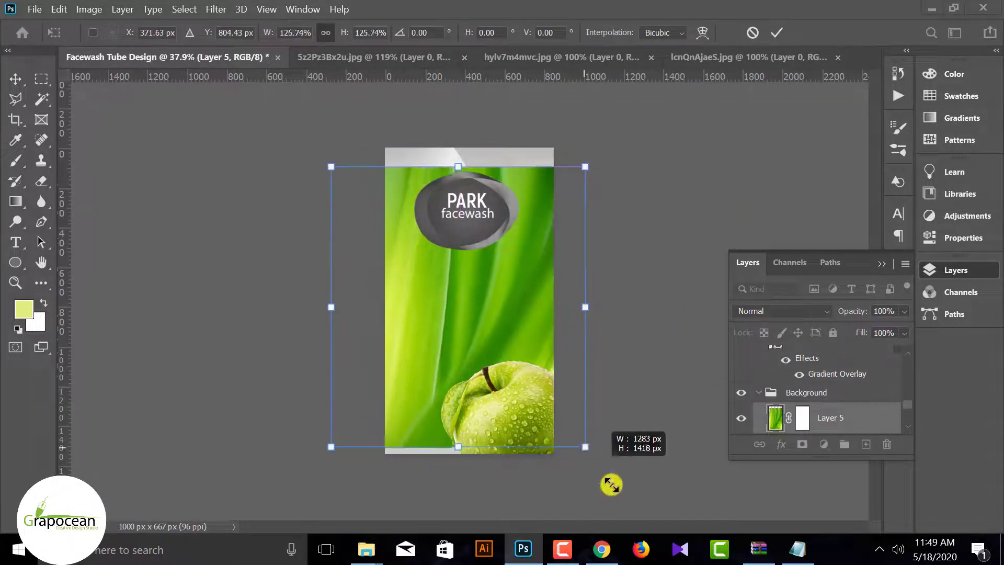
click(783, 37)
click(802, 418)
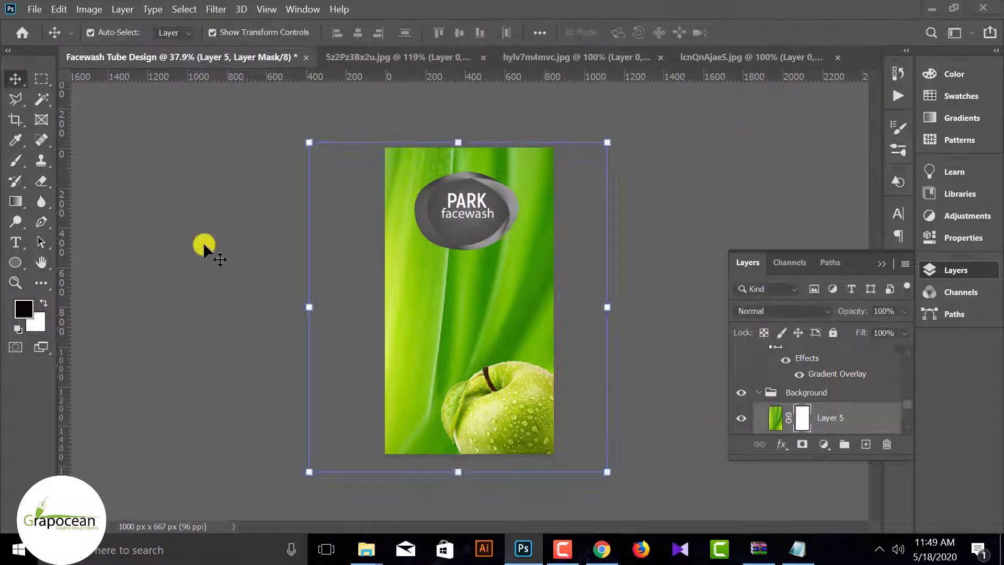
Step: Draw a black-to-white gradient on Layer 5's mask from the logo down toward the apple
click(24, 200)
drag(485, 254, 481, 295)
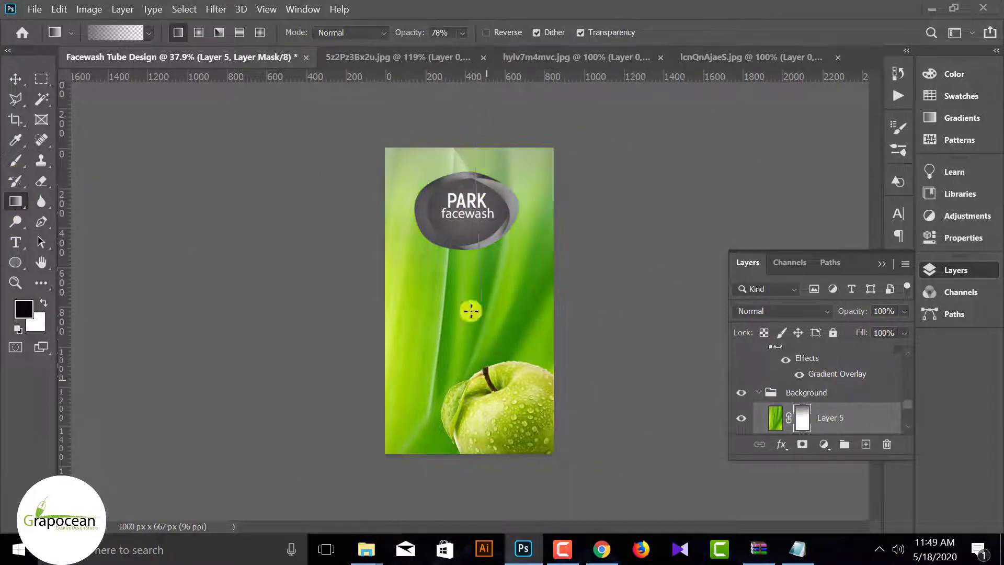
drag(473, 108, 483, 349)
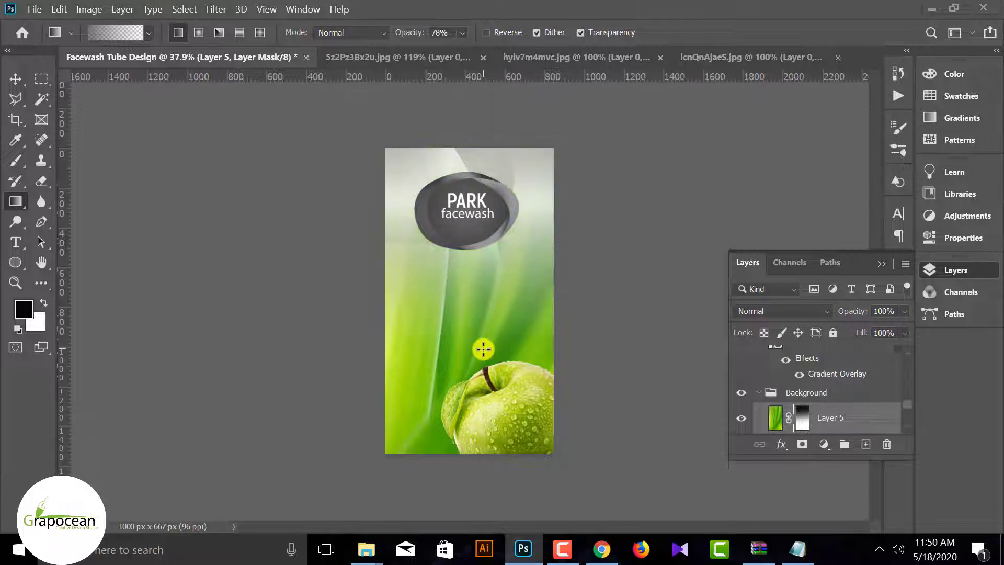
drag(456, 125, 468, 303)
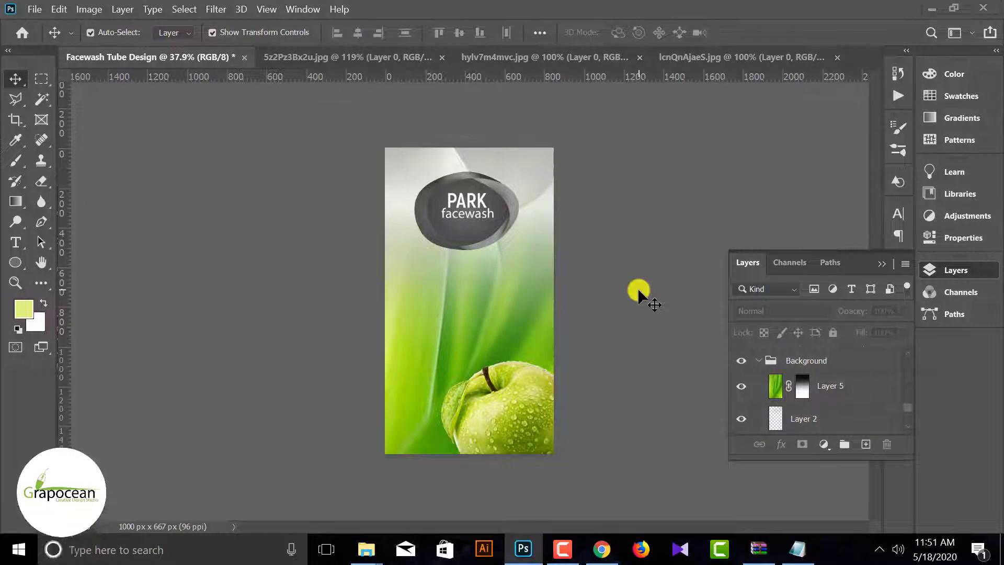
Step: Give Ellipse 1 an Outer Glow: Screen, 100% opacity, 18% noise, size 29
click(472, 230)
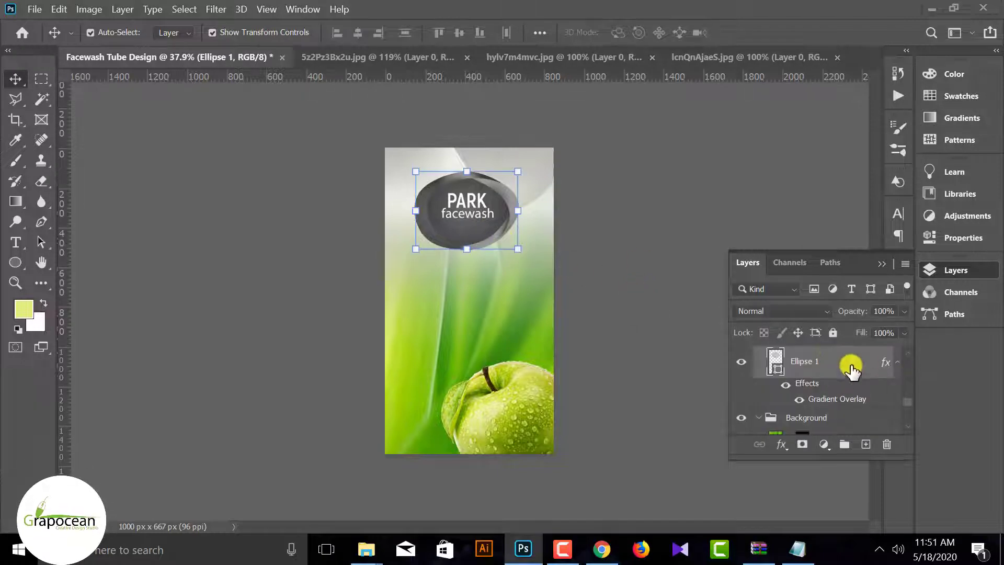
drag(852, 369, 835, 357)
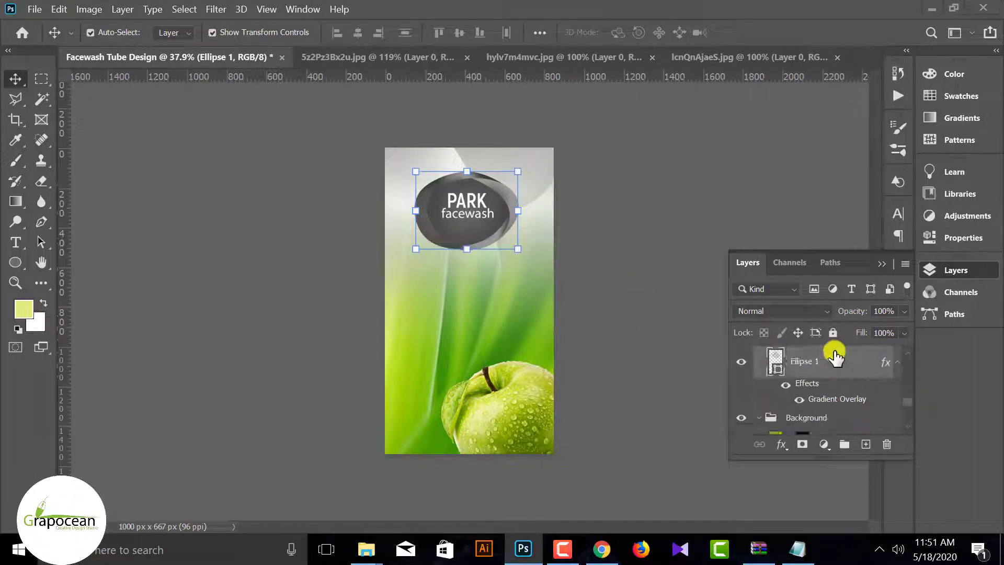
right_click(835, 357)
click(689, 22)
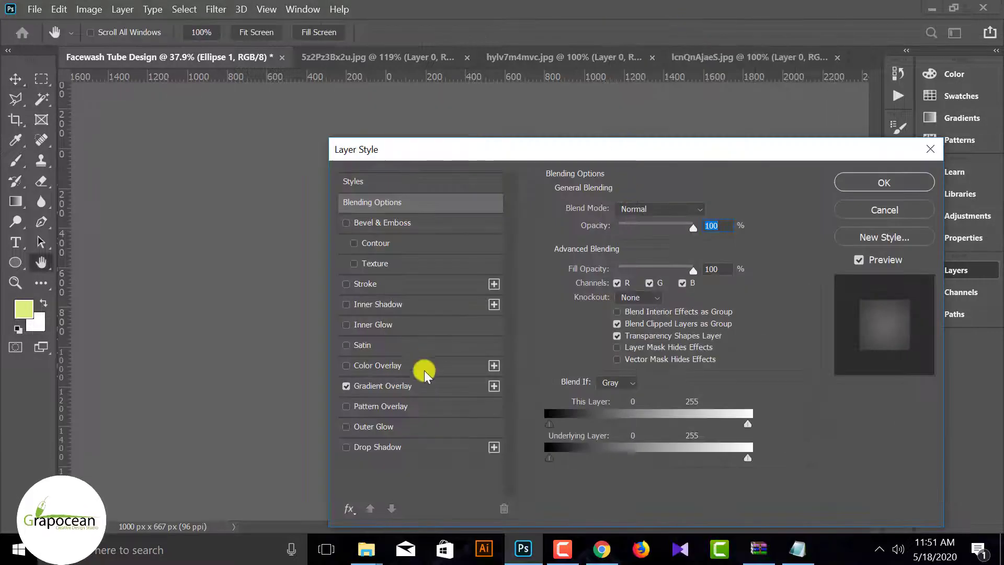
click(393, 426)
drag(727, 436, 738, 223)
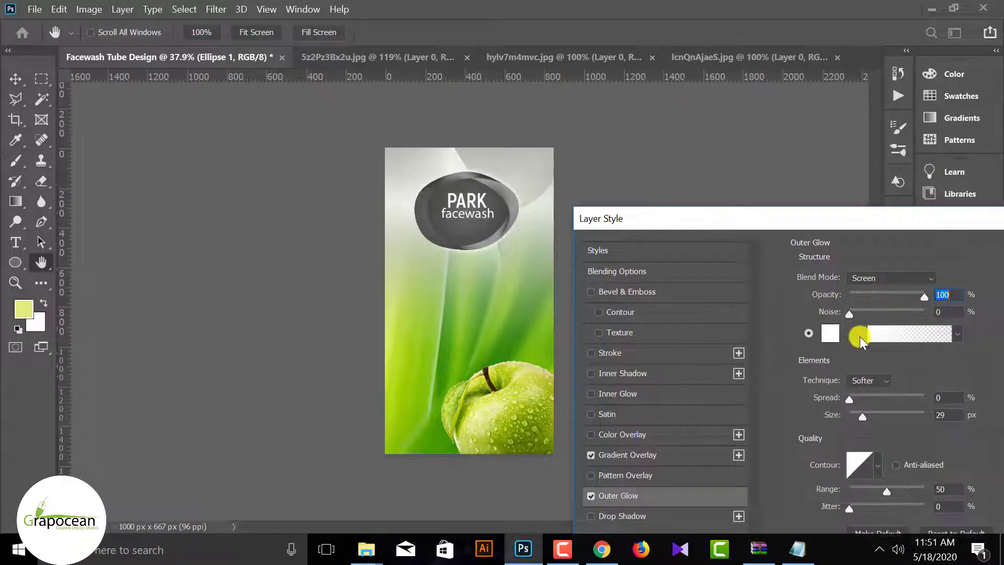
mouse_move(849, 313)
mouse_down()
mouse_move(923, 308)
mouse_move(862, 314)
mouse_up()
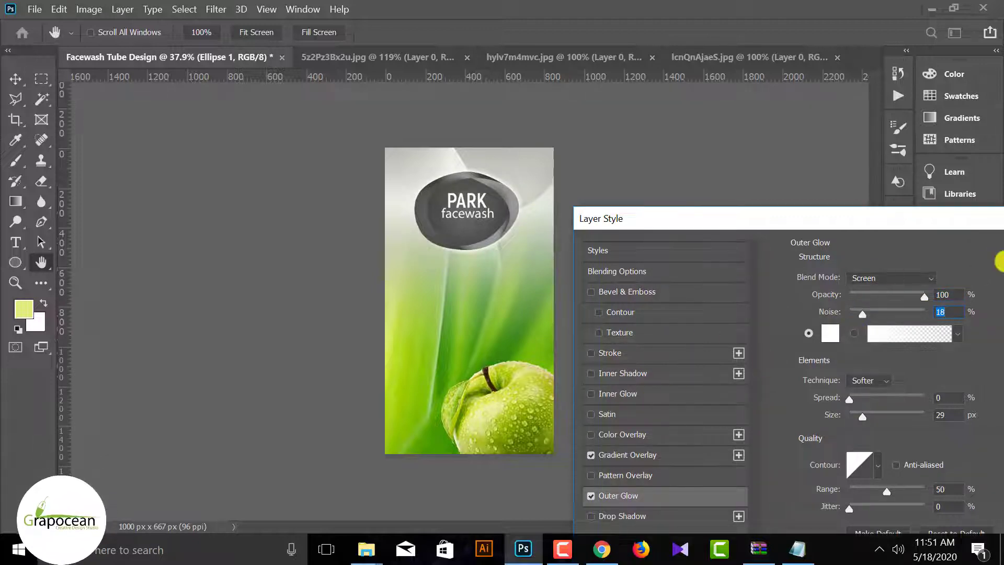
drag(679, 218, 431, 309)
click(876, 340)
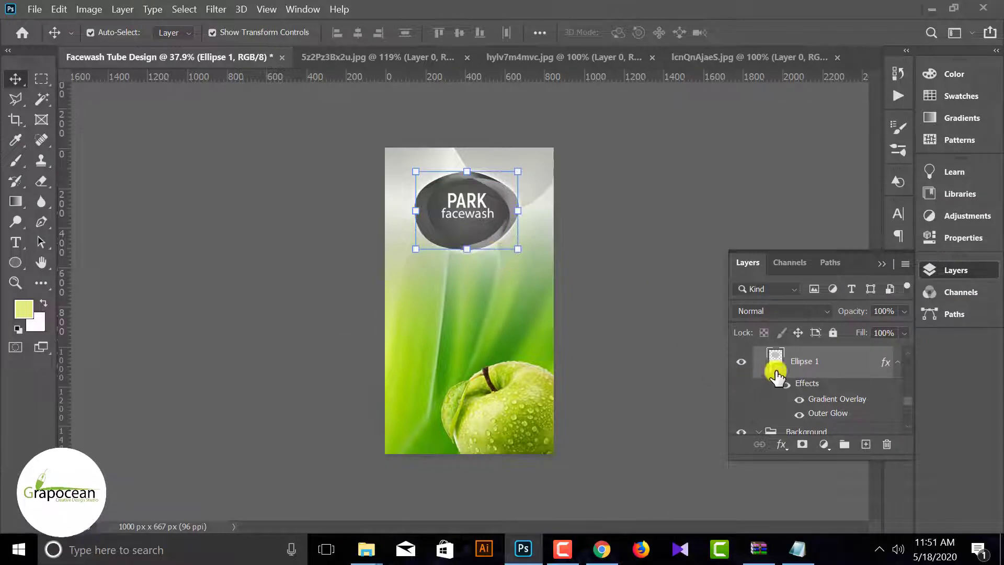
Step: Reselect the logo ellipse and scroll through the Layers panel
scroll(796, 385, down, 5)
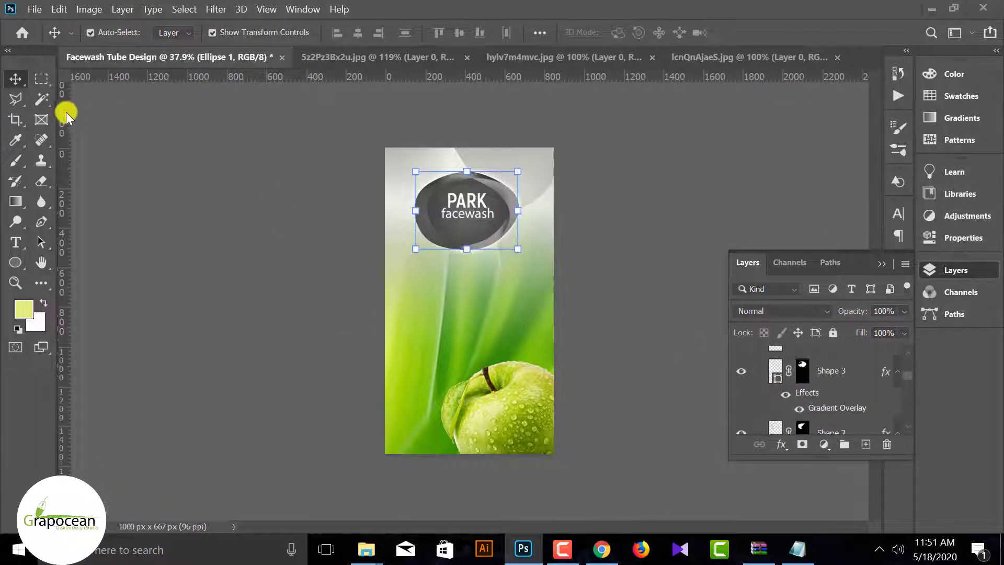
click(460, 224)
scroll(831, 400, down, 1)
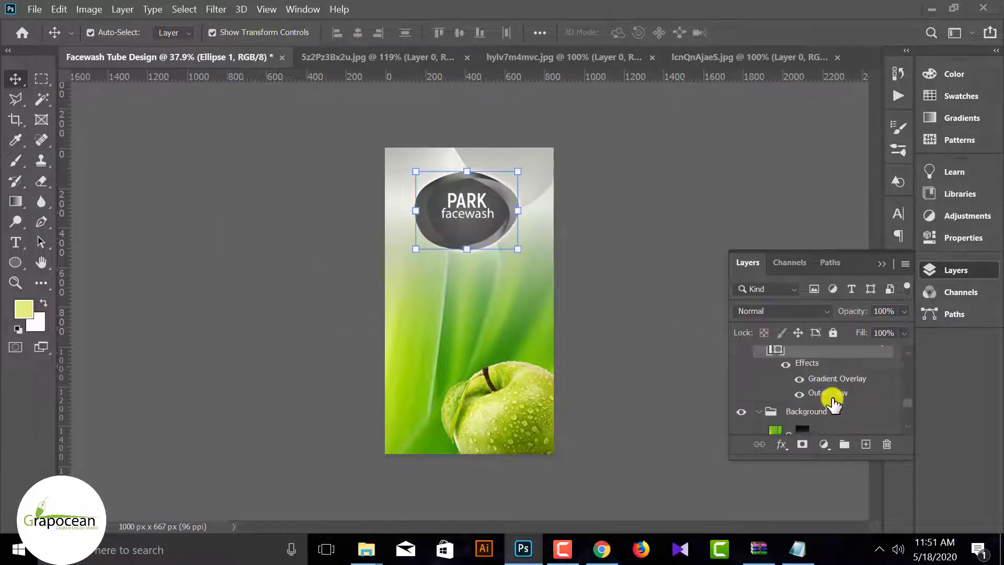
scroll(831, 400, up, 2)
scroll(837, 392, up, 1)
scroll(847, 382, up, 1)
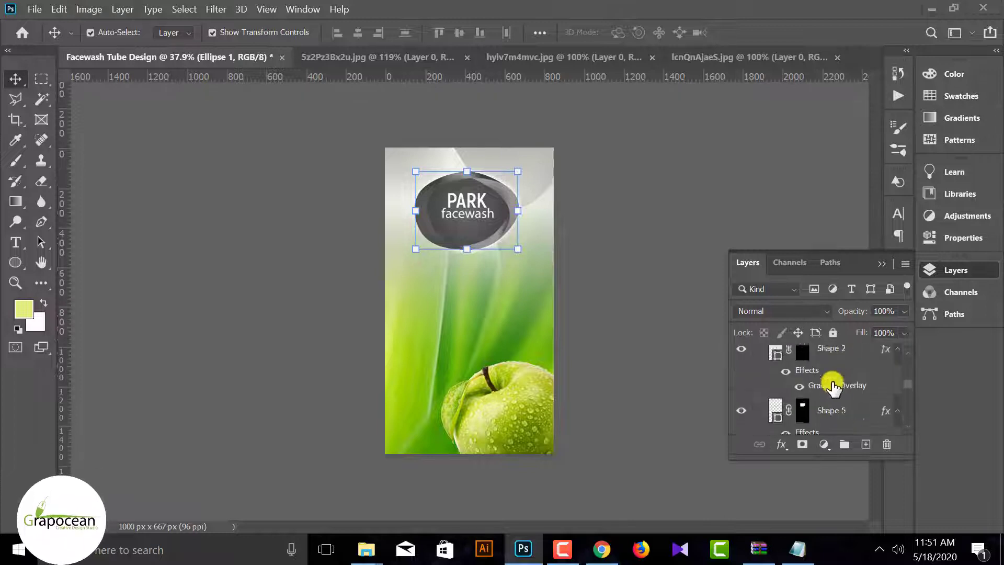
scroll(821, 387, up, 1)
Step: Scale the PARK logo group (Group 1) to about 113%, nudge it higher, and commit
click(760, 388)
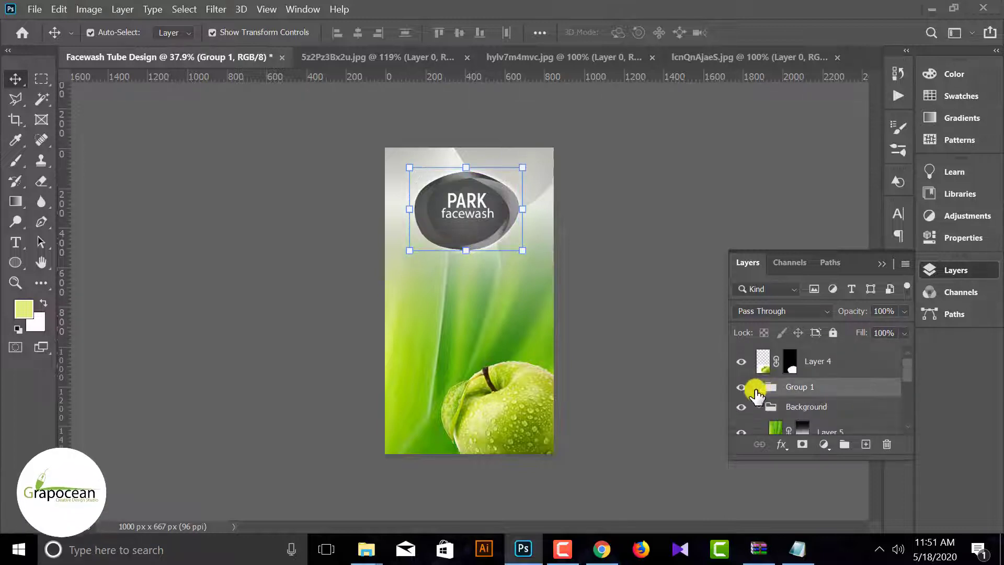
click(742, 387)
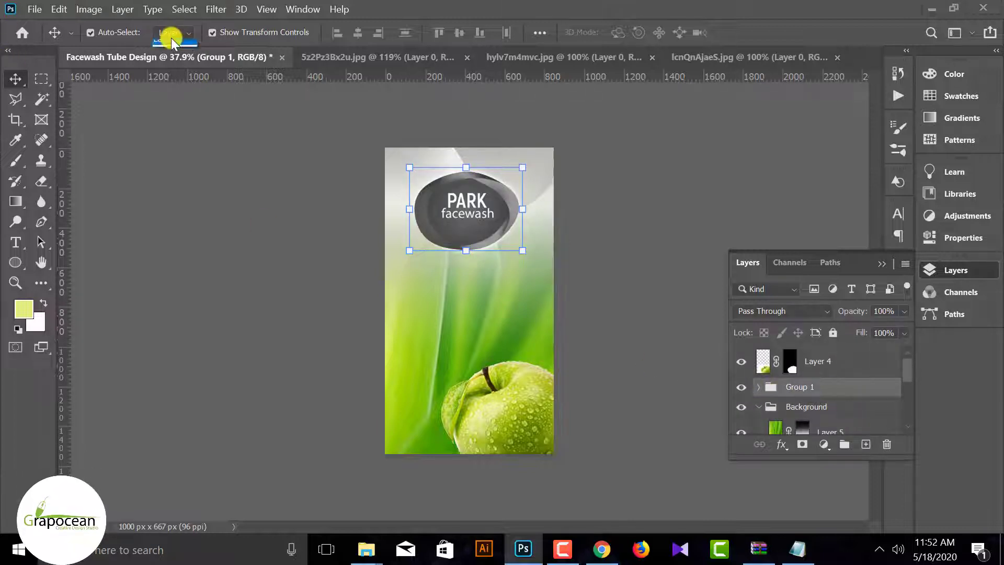
click(172, 41)
mouse_move(522, 251)
mouse_down()
mouse_move(541, 260)
mouse_move(529, 253)
mouse_up()
drag(488, 224, 482, 214)
click(772, 31)
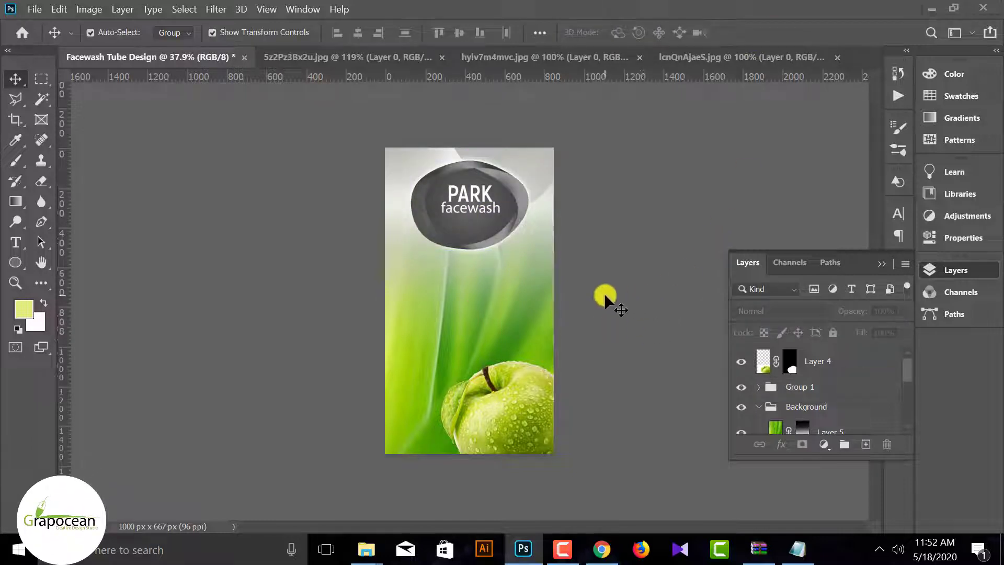
Step: Set the Move tool's Auto-Select back to Layer and select the Shape 5 swirl
scroll(496, 297, up, 1)
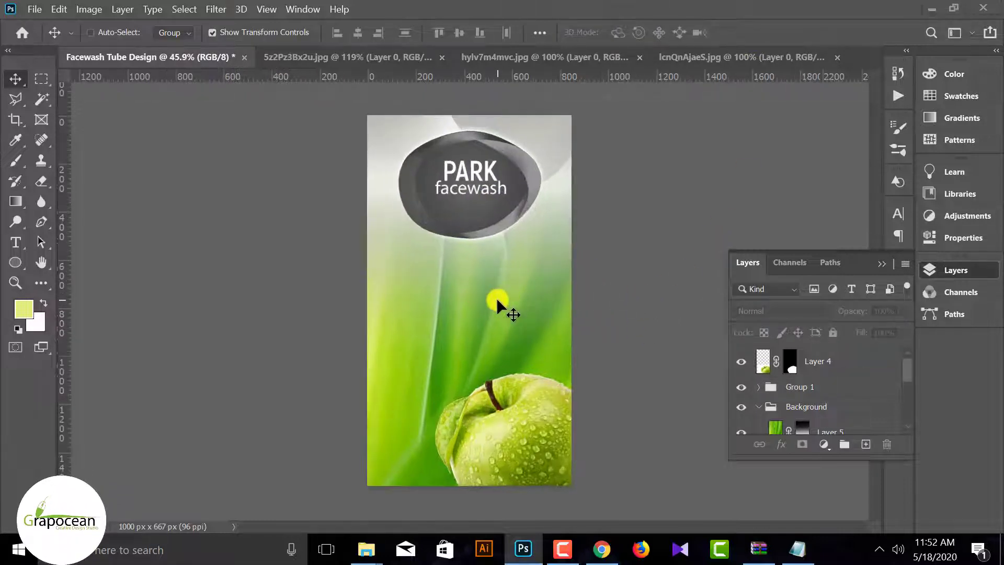
click(494, 226)
click(180, 33)
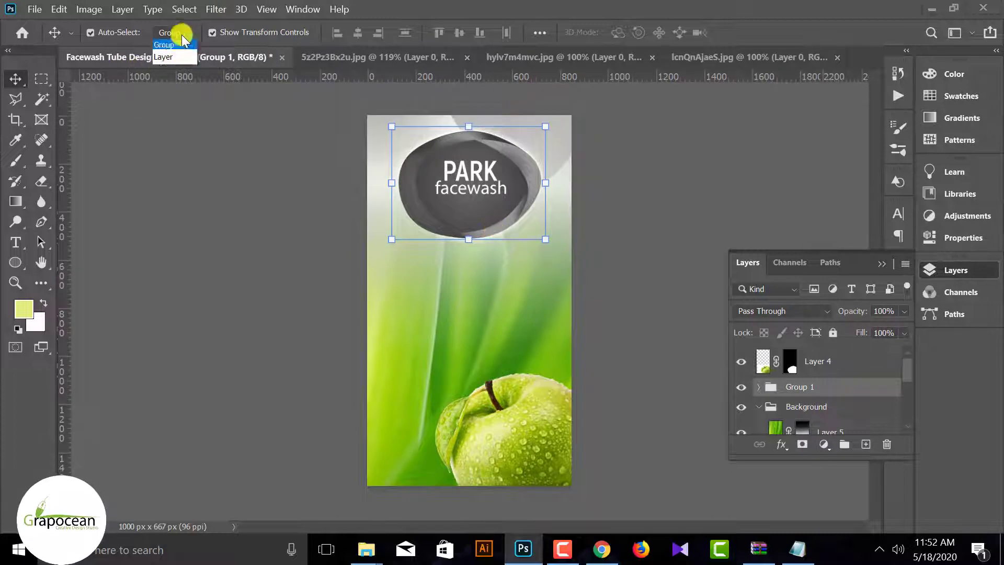
click(502, 220)
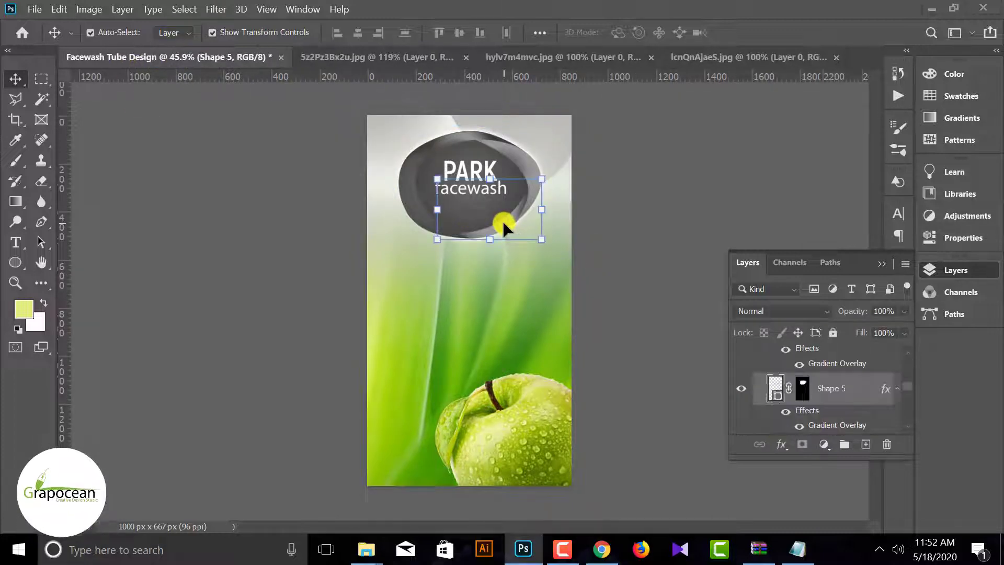
click(16, 243)
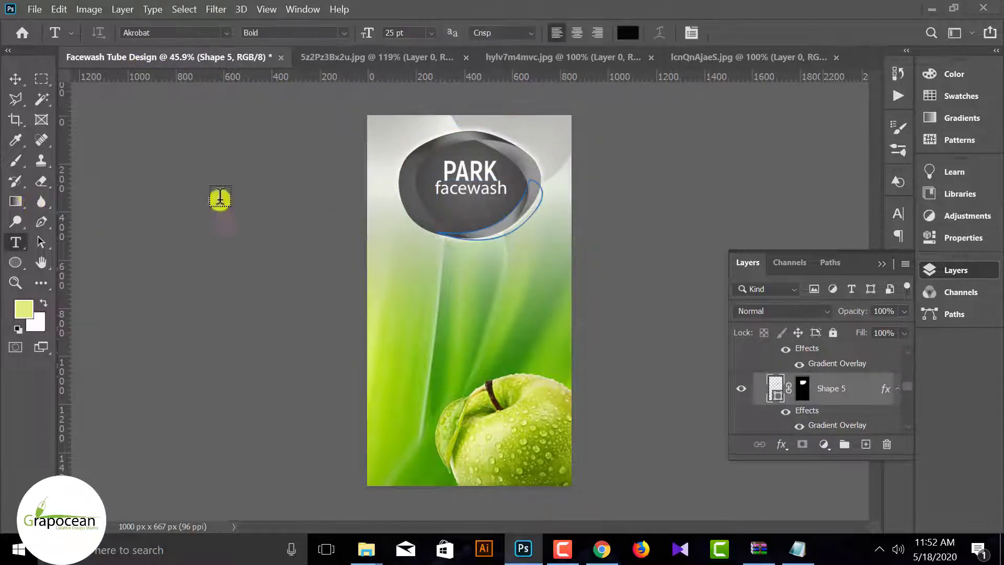
Step: Warp the Shape 5 swirl so its curve wraps the logo's lower edge, and commit
click(15, 78)
key(ctrl+t)
key(ctrl+plus)
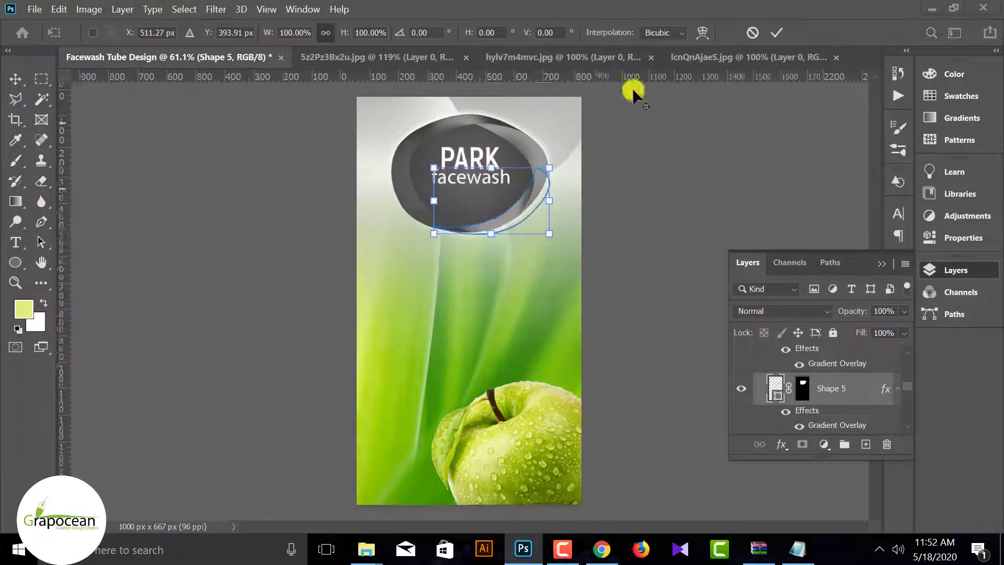
click(703, 32)
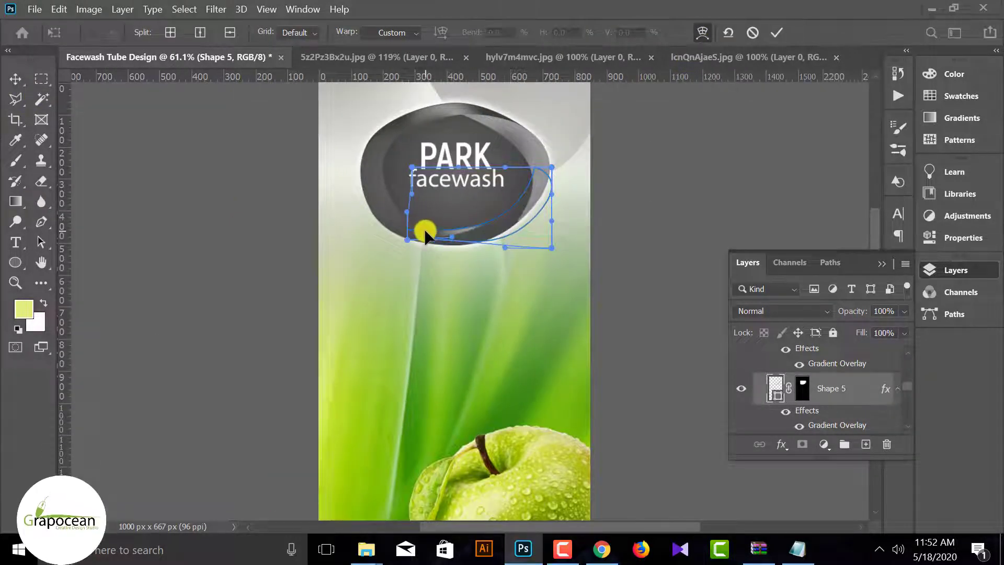
mouse_move(535, 169)
mouse_down()
mouse_move(523, 152)
mouse_move(493, 230)
mouse_move(521, 188)
mouse_move(523, 225)
mouse_up()
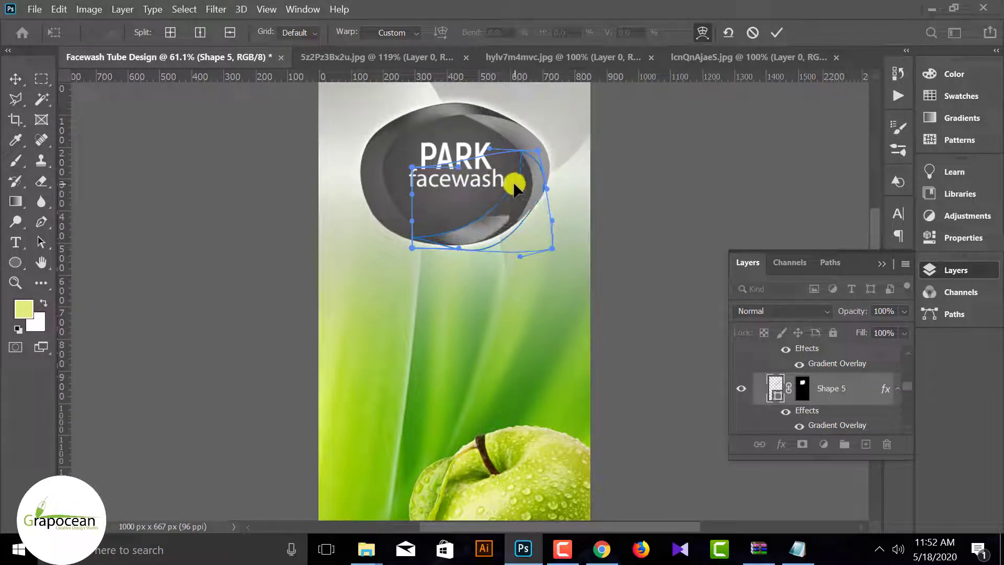
drag(548, 191, 554, 172)
click(778, 40)
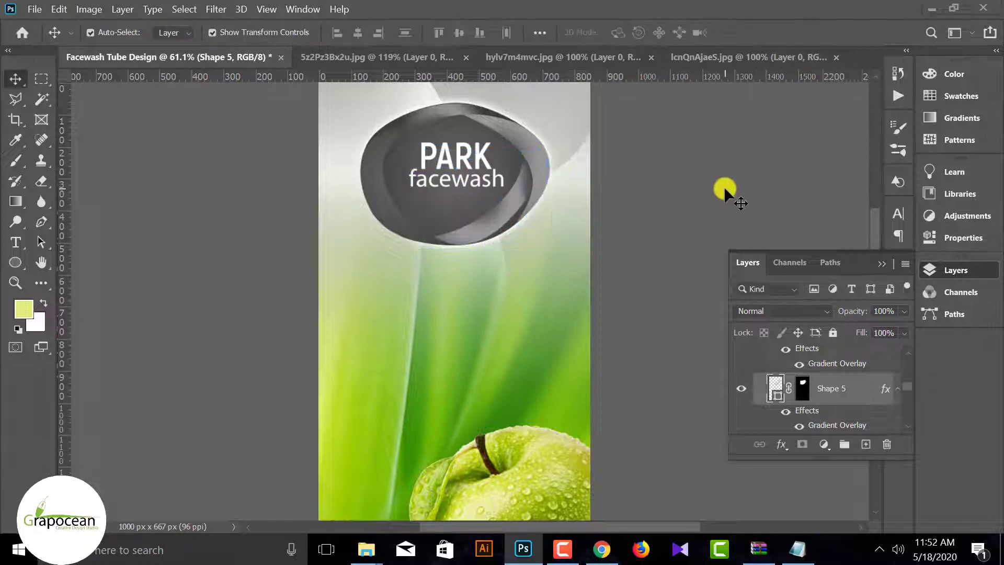
Step: Scroll the Layers panel and select the Shape 2 ring layer
scroll(512, 201, up, 2)
scroll(515, 244, up, 3)
scroll(515, 245, down, 5)
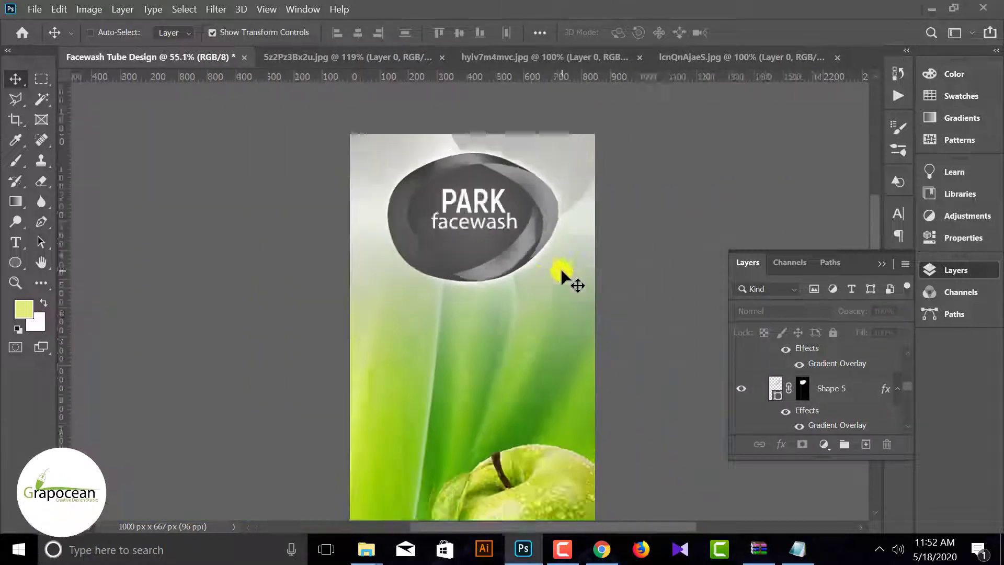
scroll(567, 277, down, 2)
scroll(523, 262, up, 2)
ctrl+click(420, 205)
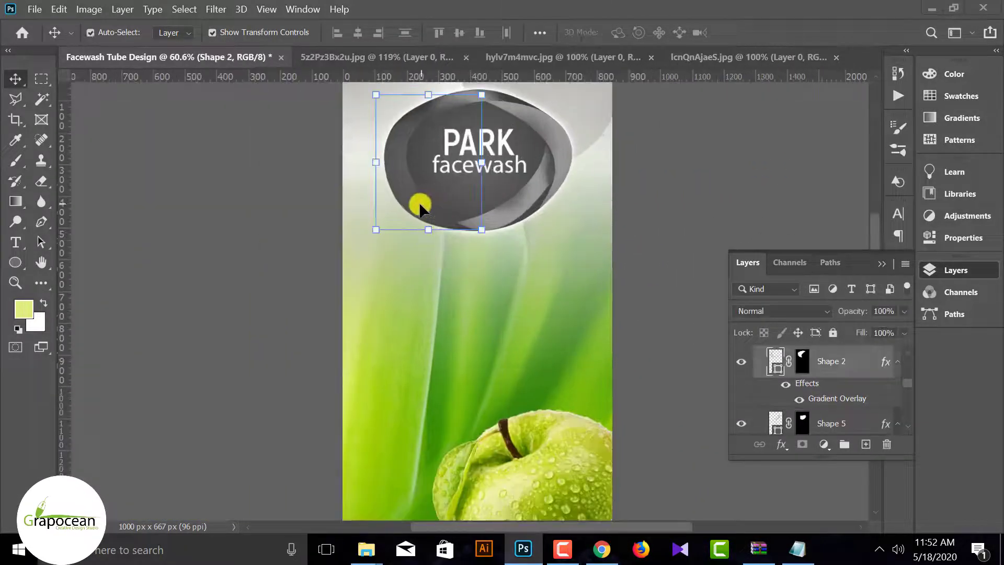
Step: Give Shape 2 a Gradient Overlay using a lighter grey gradient preset
right_click(826, 372)
click(675, 19)
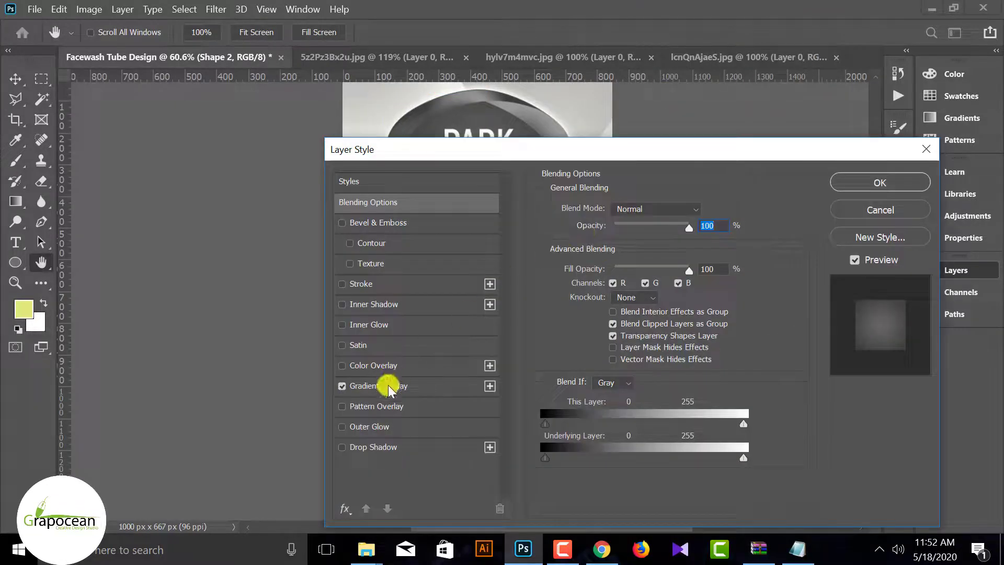
click(379, 387)
drag(624, 149, 611, 260)
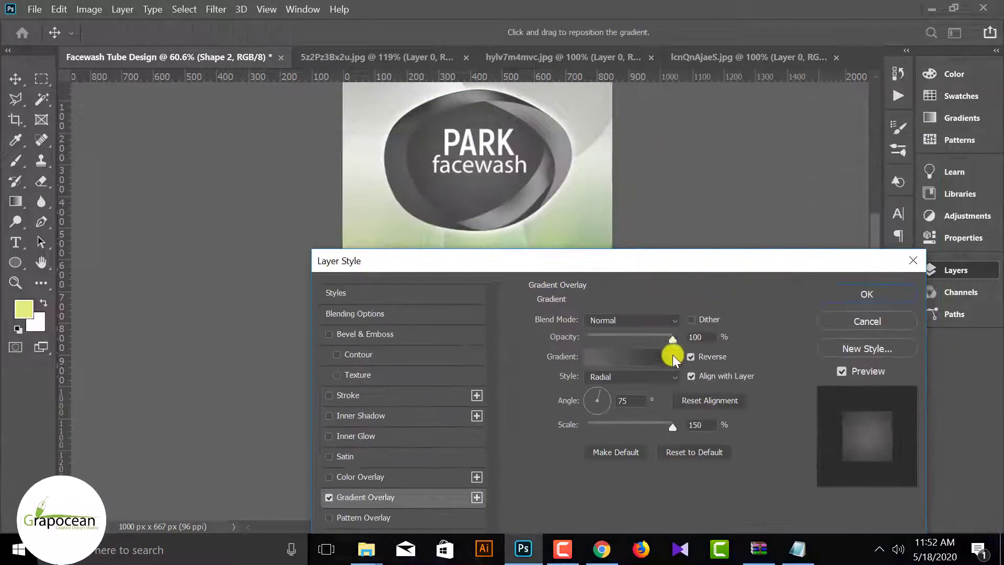
click(672, 351)
click(588, 390)
click(592, 361)
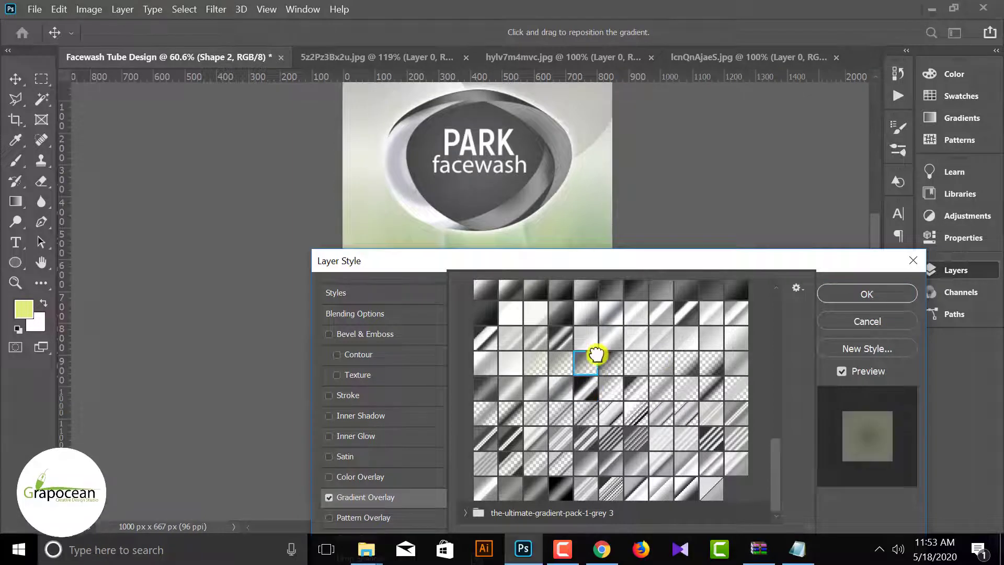
click(588, 338)
click(622, 340)
click(606, 320)
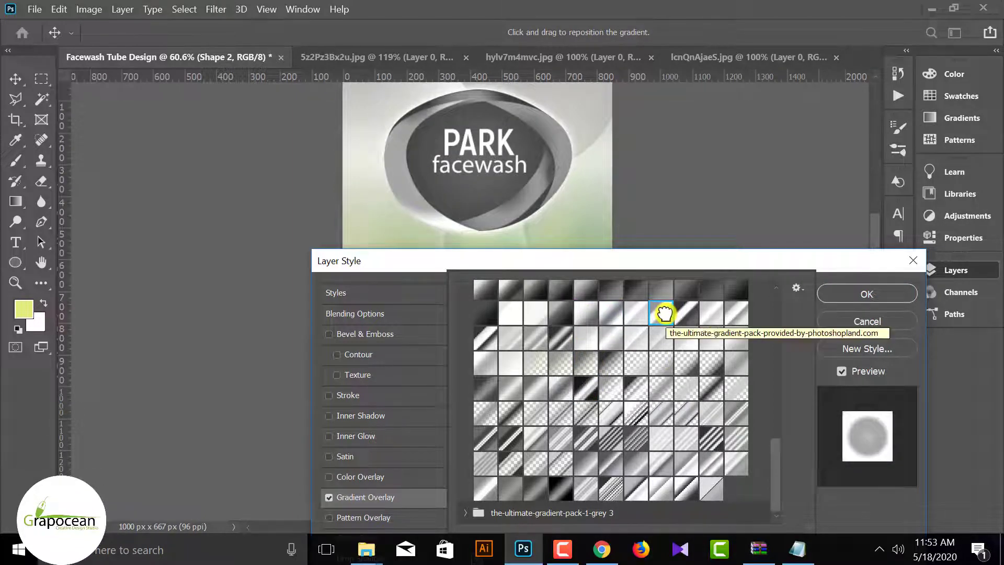
click(864, 294)
Step: Deselect Shape 2 and zoom out and back in to review the package
key(ctrl+minus)
click(576, 303)
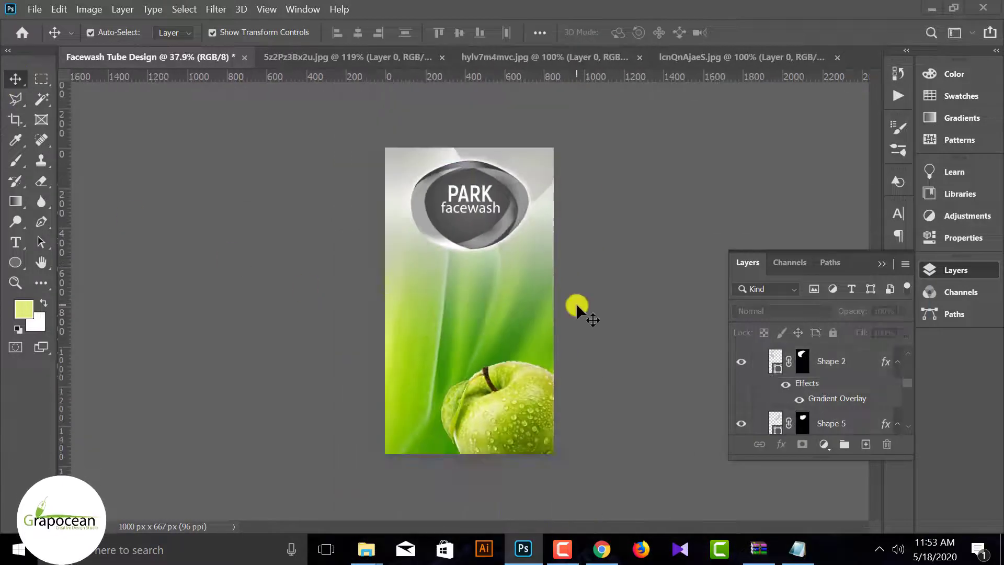
key(ctrl+plus)
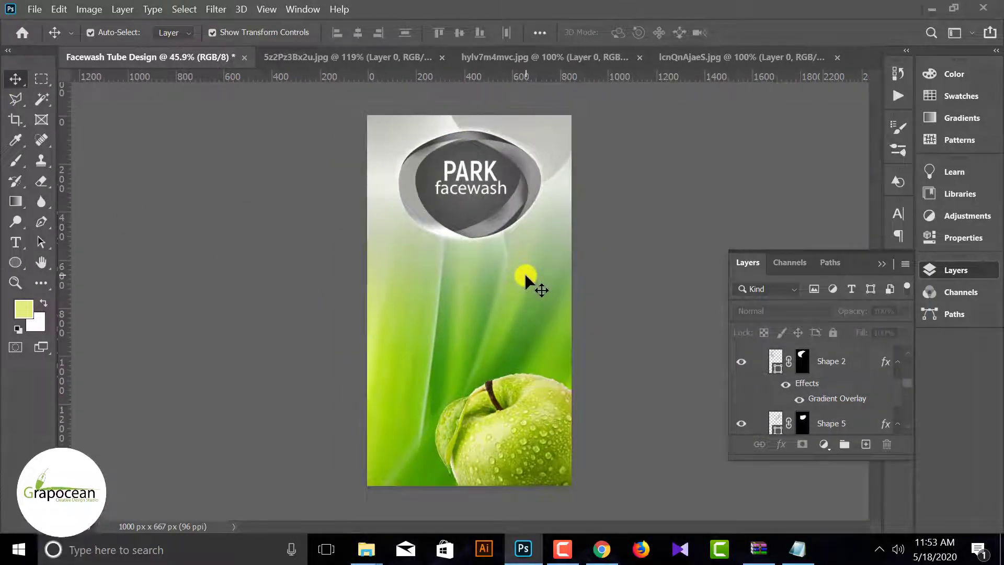
scroll(519, 278, up, 1)
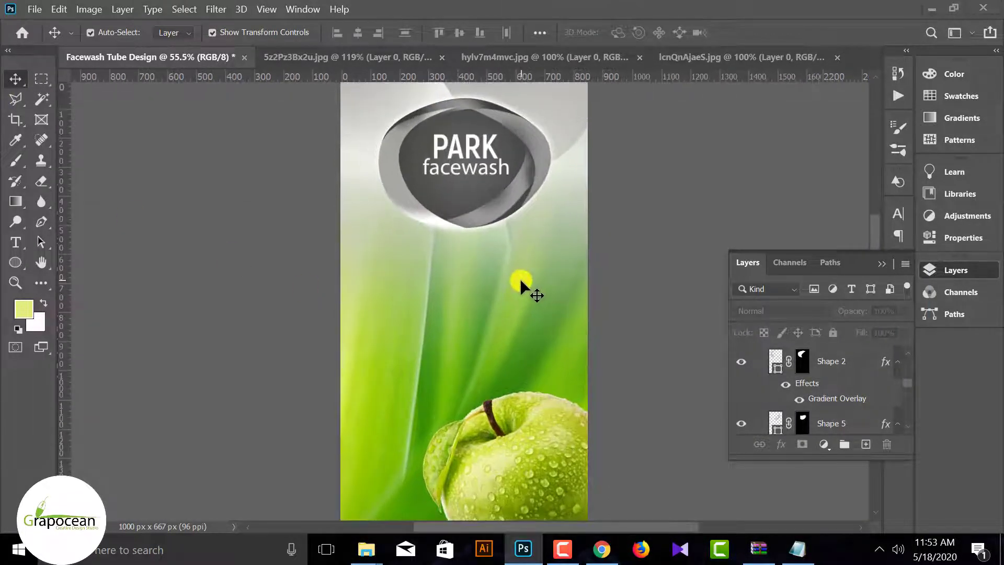
Step: Draw a black rectangle band across the package's middle below the logo
right_click(15, 262)
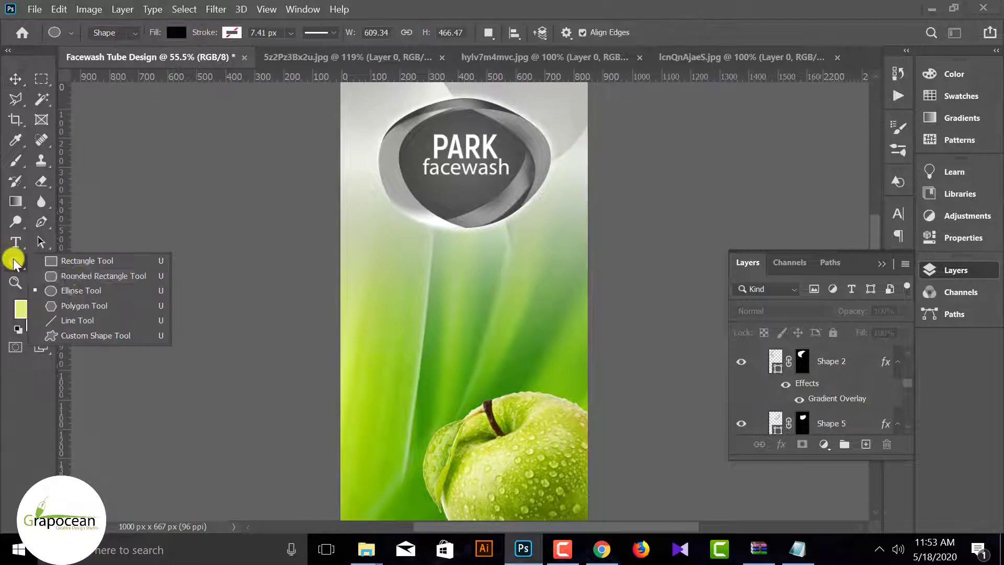
click(75, 260)
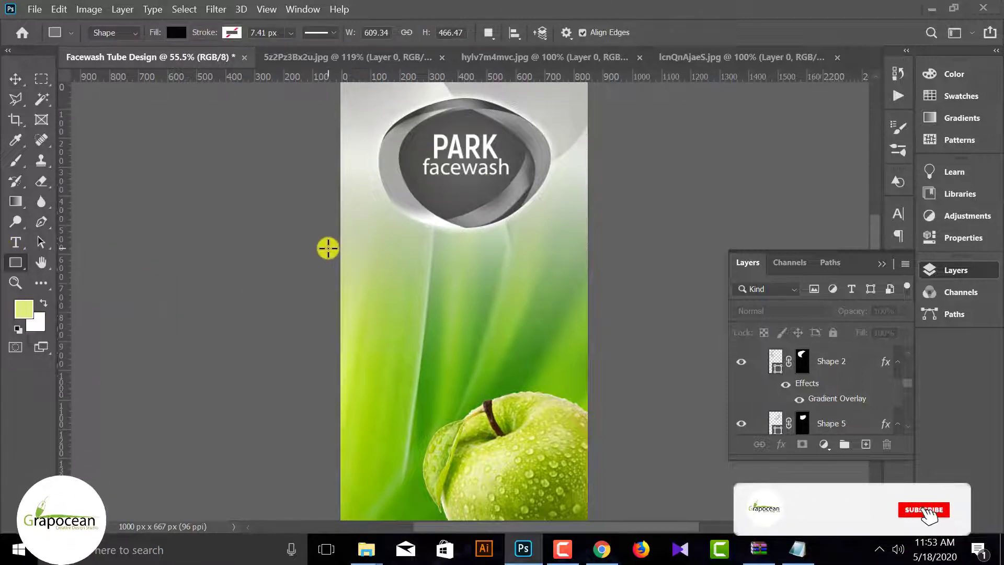
drag(331, 250, 612, 282)
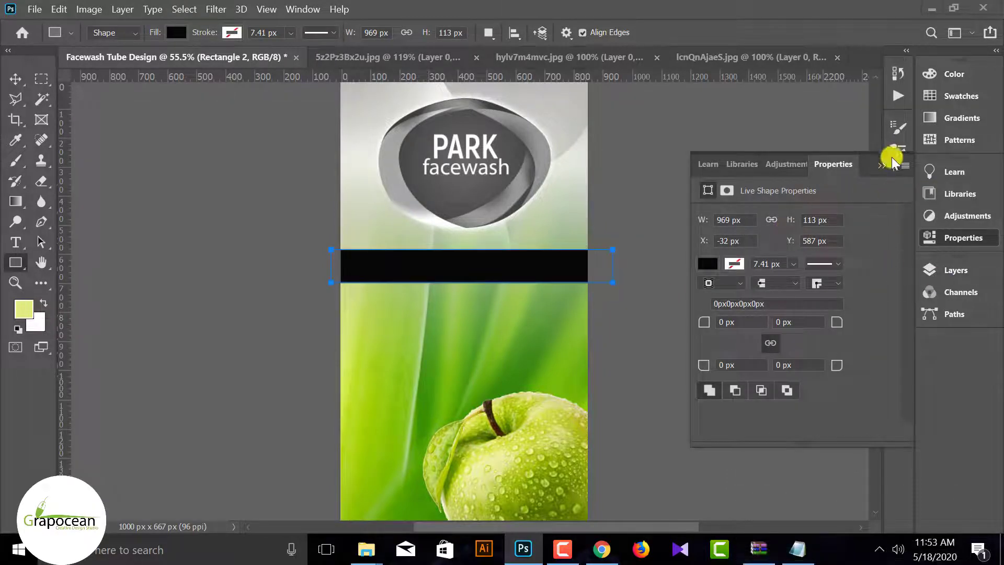
click(978, 239)
click(980, 238)
click(957, 269)
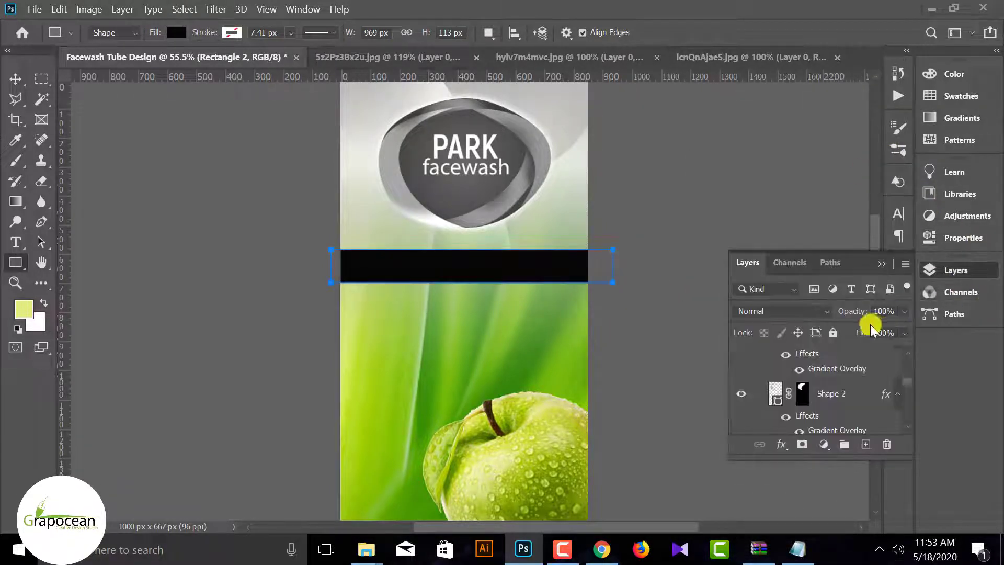
scroll(785, 375, up, 3)
Step: Turn on a Gradient Overlay in Rectangle 2's Blending Options
right_click(856, 361)
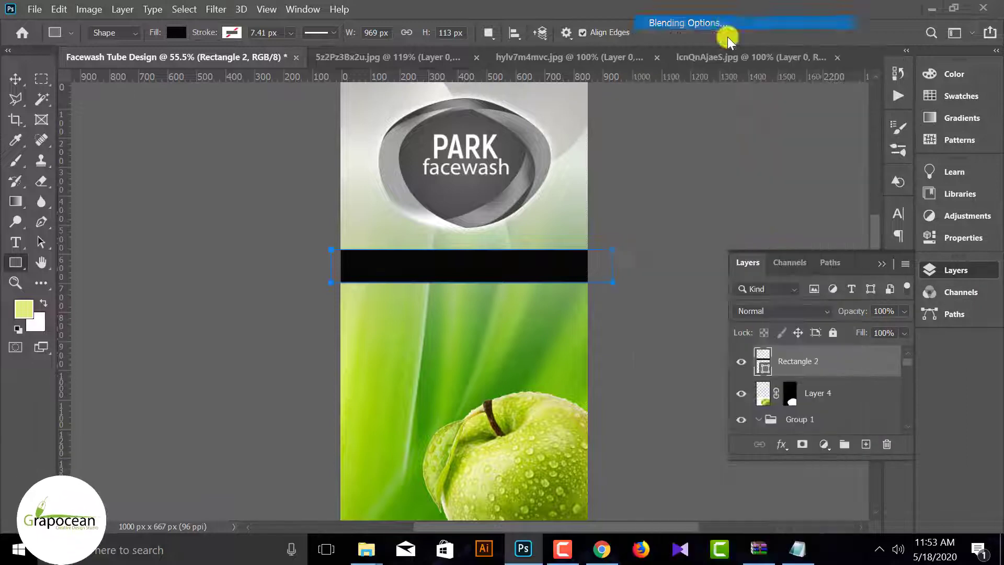
click(725, 25)
click(387, 383)
drag(691, 149, 860, 121)
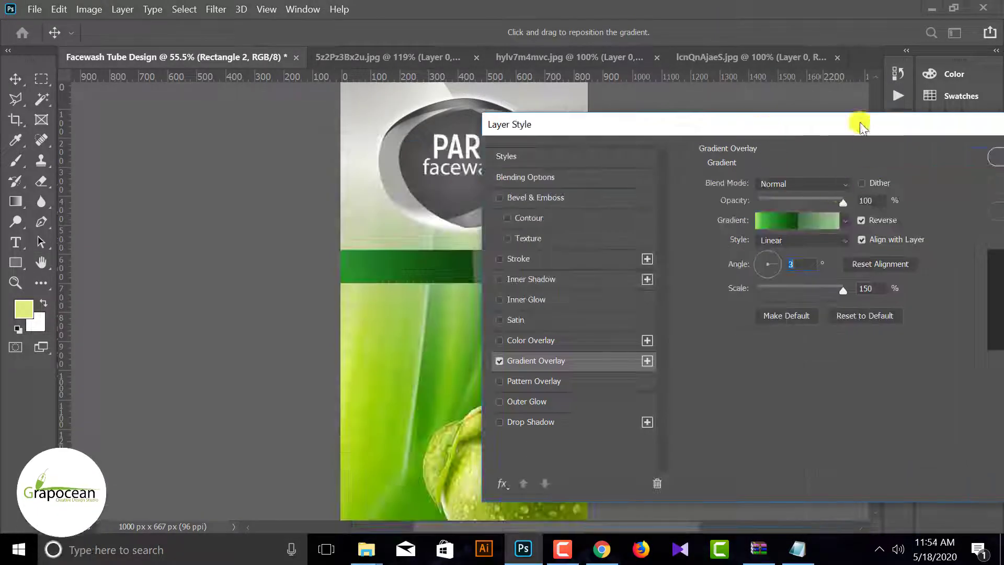
click(800, 220)
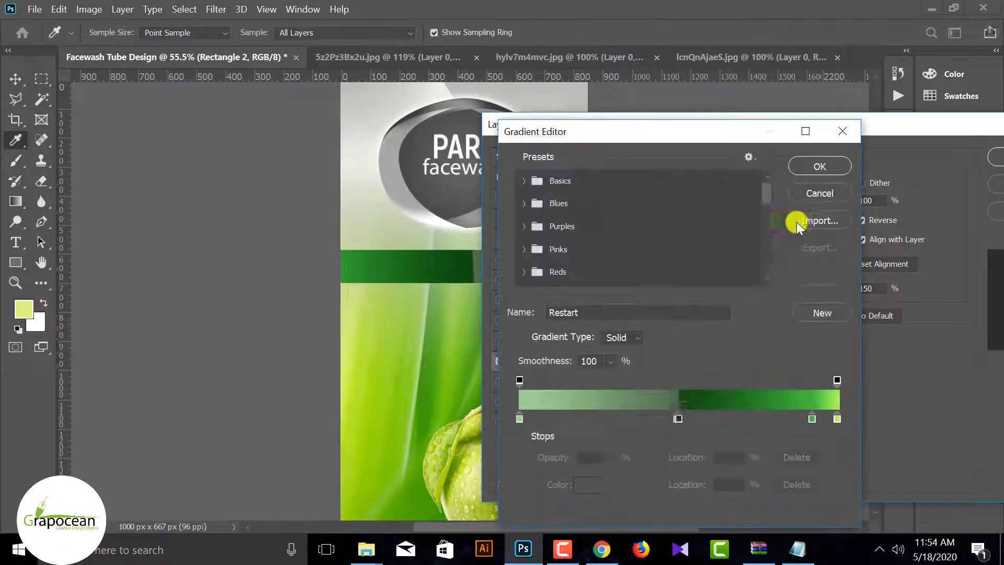
Step: Make the gradient light at left with a dark green stop near 65%, and apply it
click(681, 419)
click(730, 418)
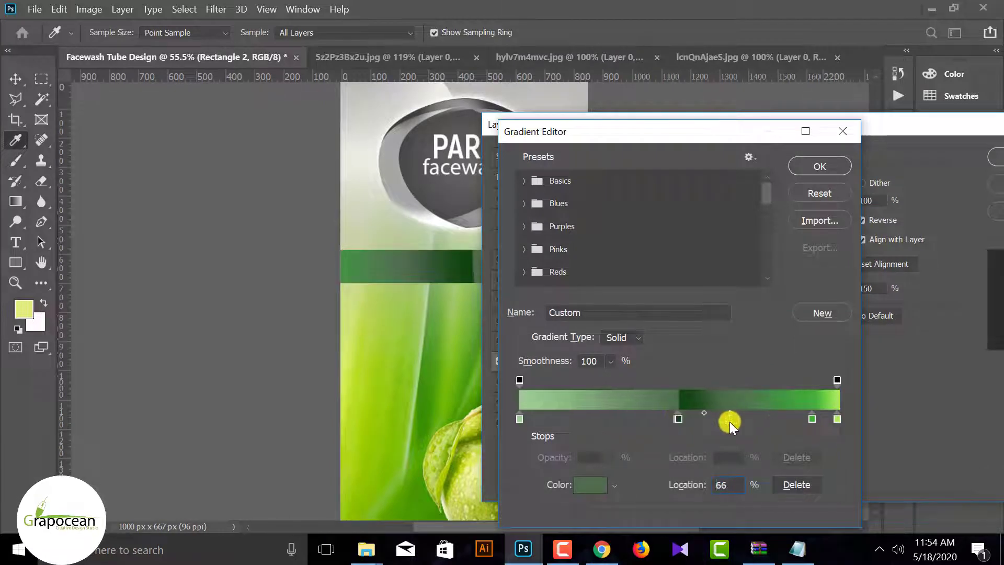
mouse_move(730, 418)
mouse_down()
mouse_move(674, 418)
mouse_move(716, 418)
mouse_up()
click(678, 418)
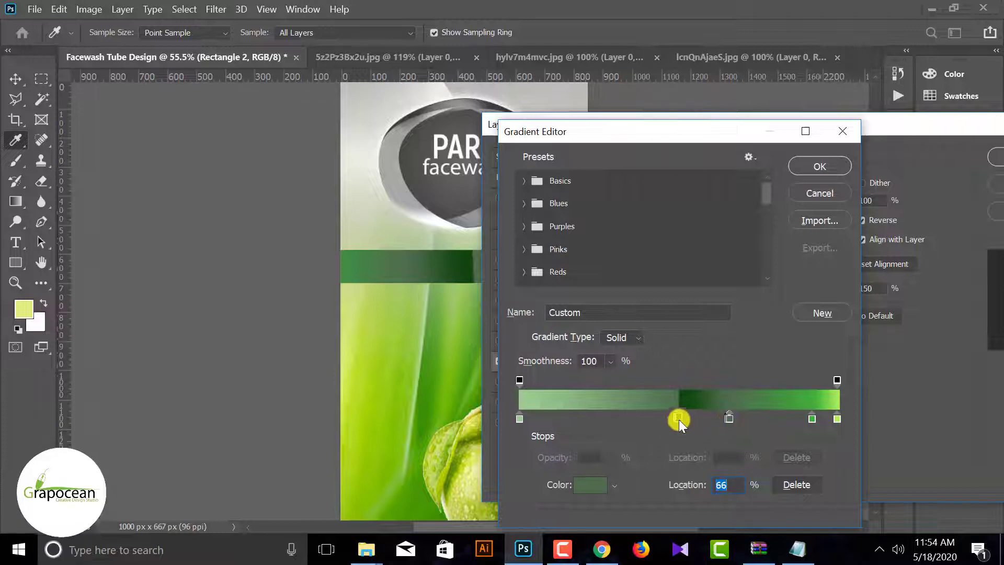
click(729, 419)
drag(683, 421, 728, 421)
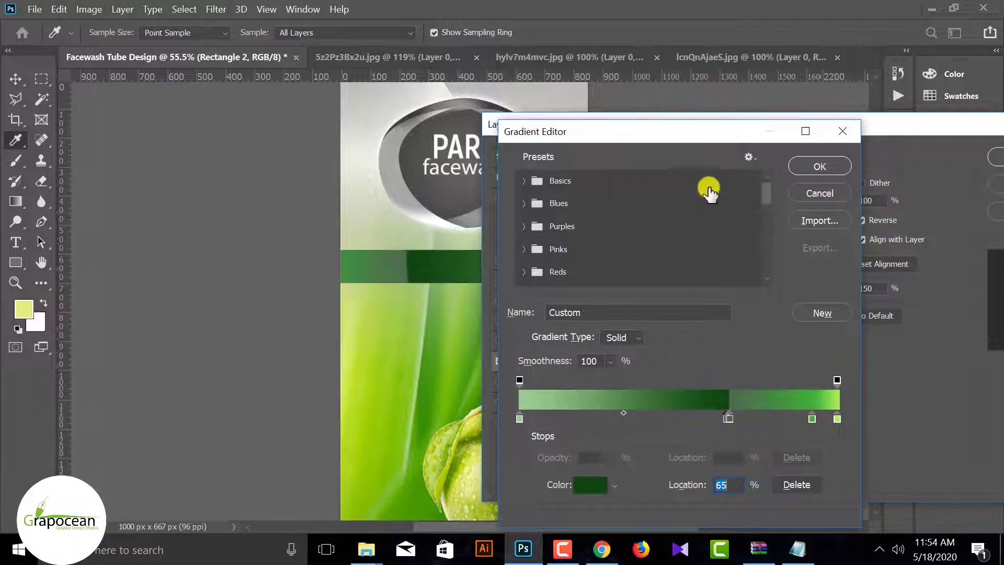
click(703, 256)
drag(767, 127, 443, 259)
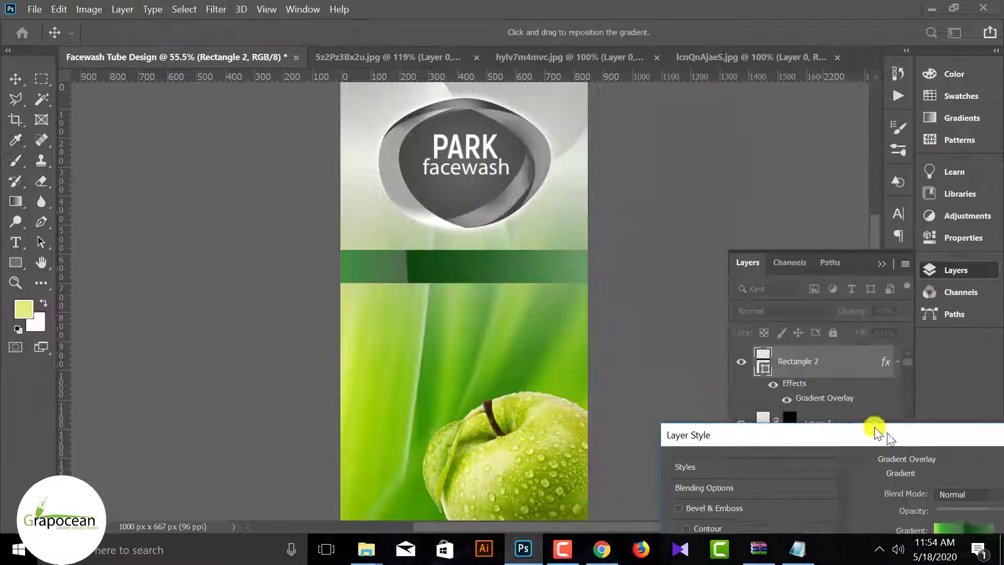
click(732, 292)
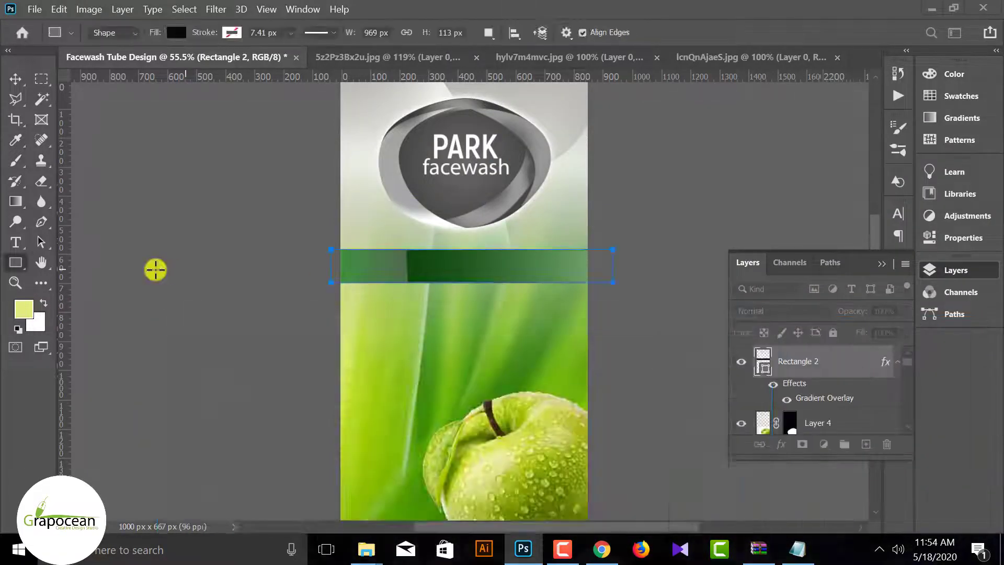
click(15, 242)
Step: Type BEAUTY in white (#ffffff) on the green band and centre it
click(453, 272)
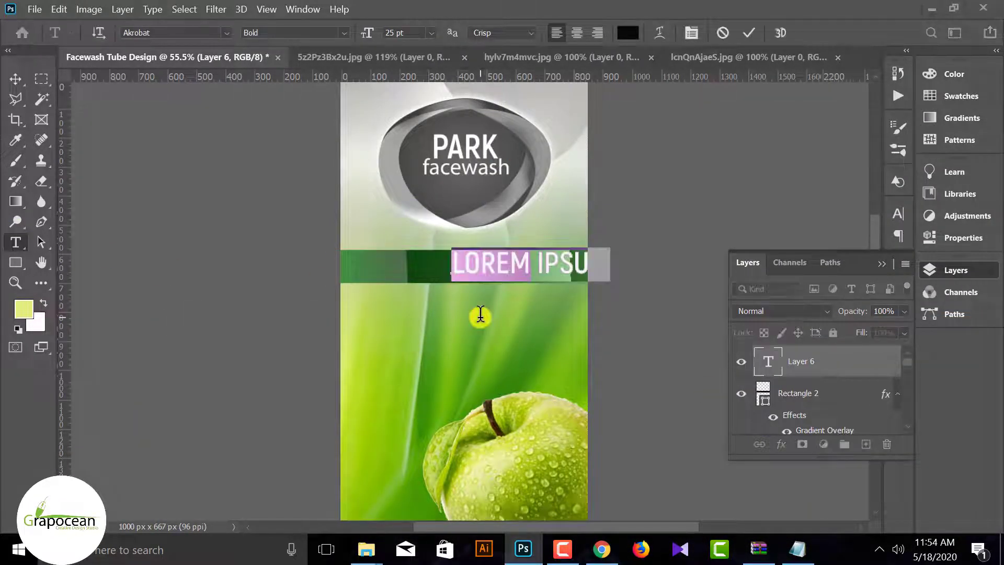
text(BEAUTY)
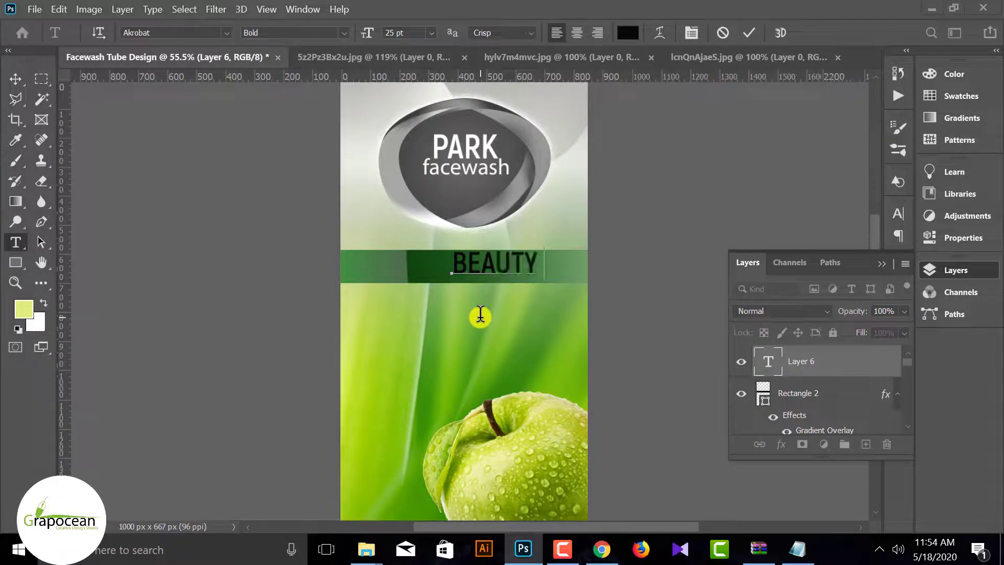
key(ctrl+a)
click(627, 32)
text(ffffff)
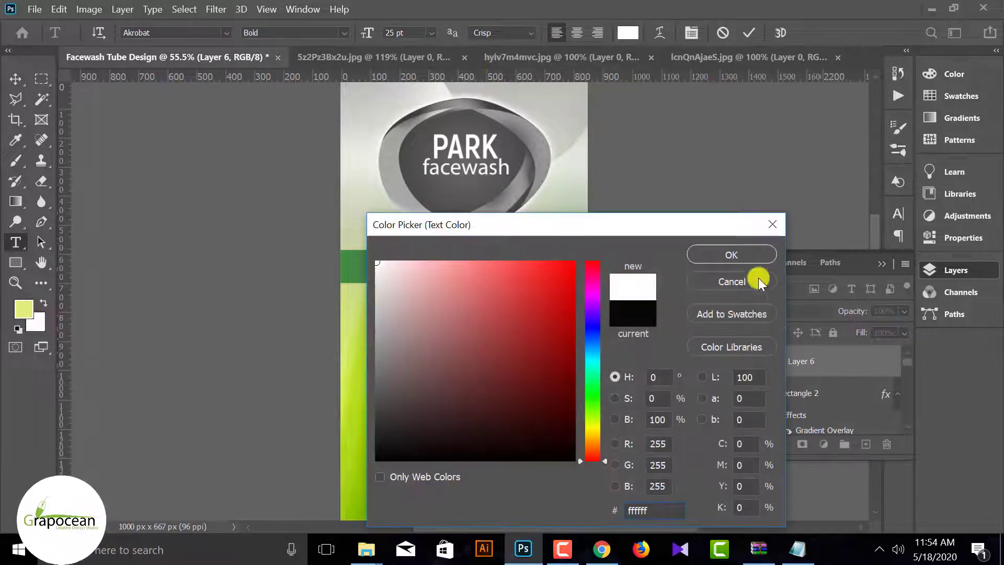
click(744, 253)
click(15, 78)
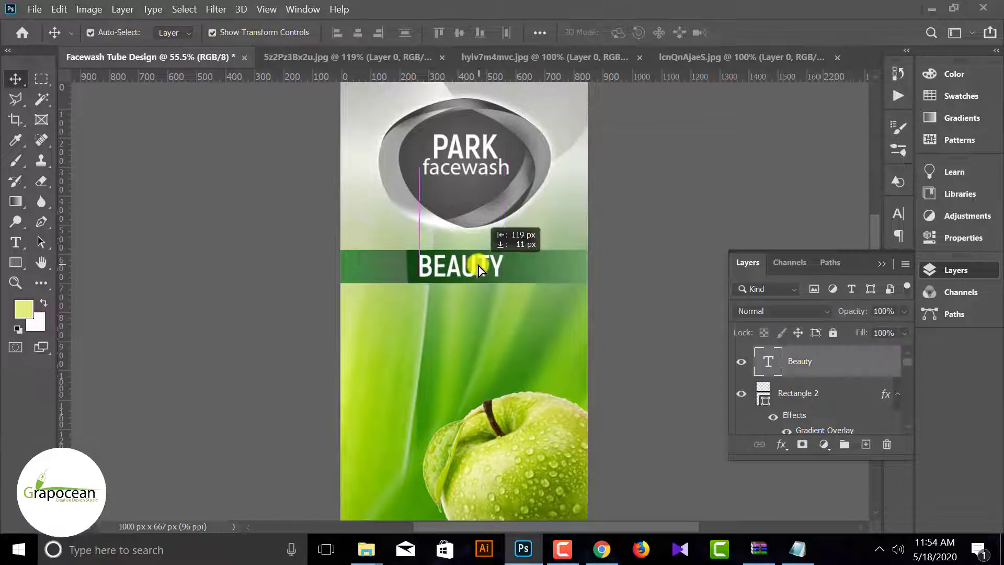
drag(475, 266, 479, 262)
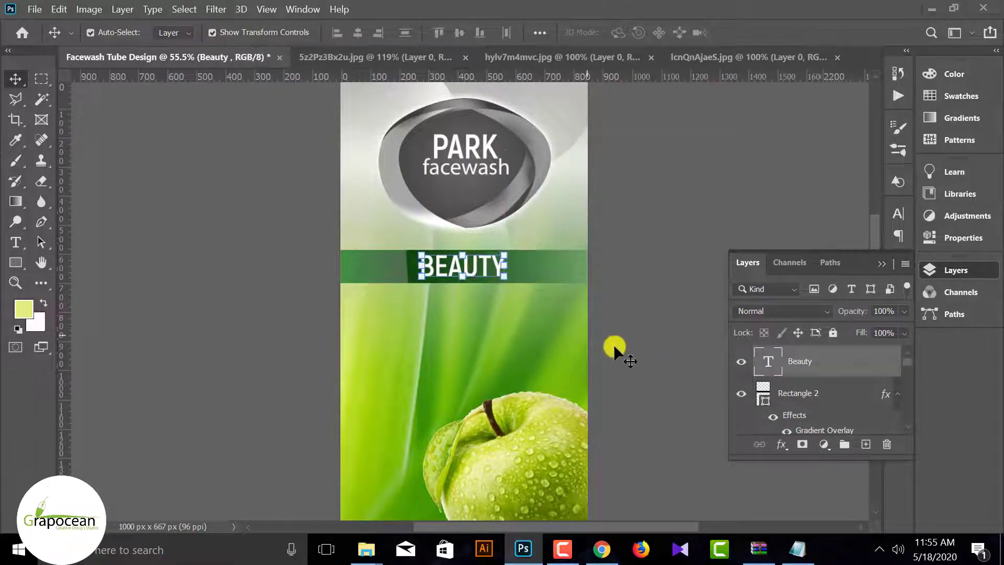
click(636, 368)
scroll(573, 354, up, 2)
Step: Add a FACE WASH headline in Myriad Pro, centred beneath BEAUTY
key(t)
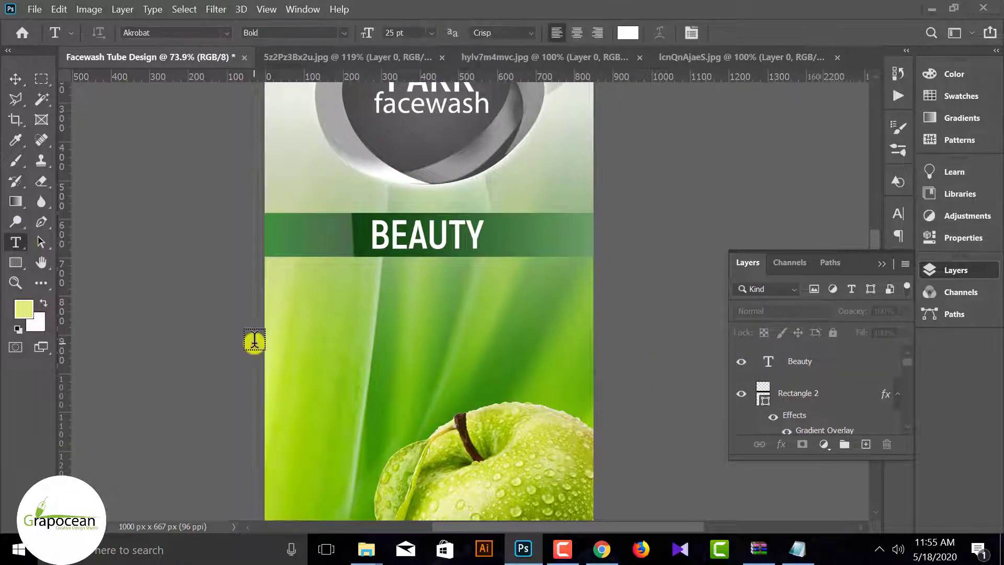
click(384, 303)
text(FACE)
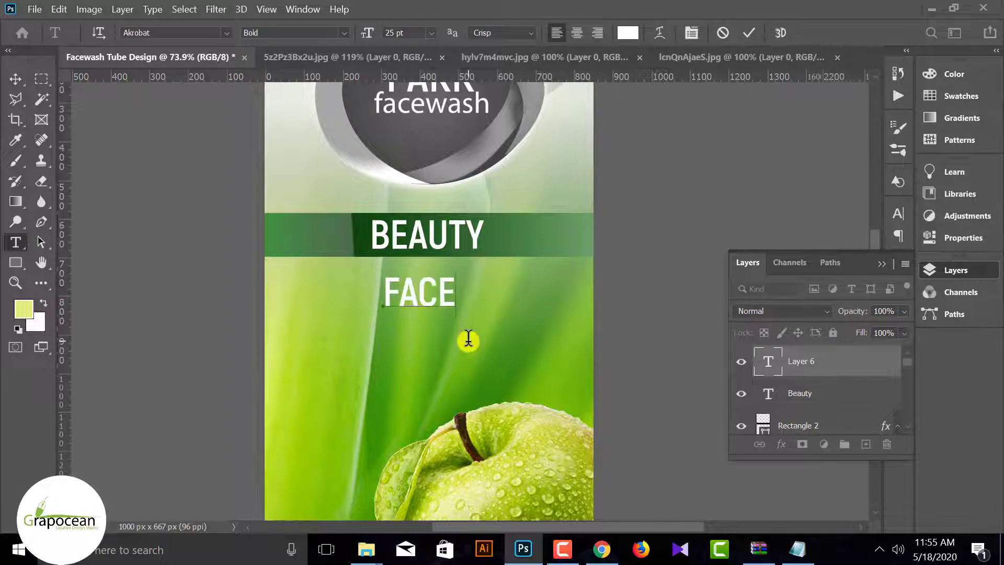
text( WASH)
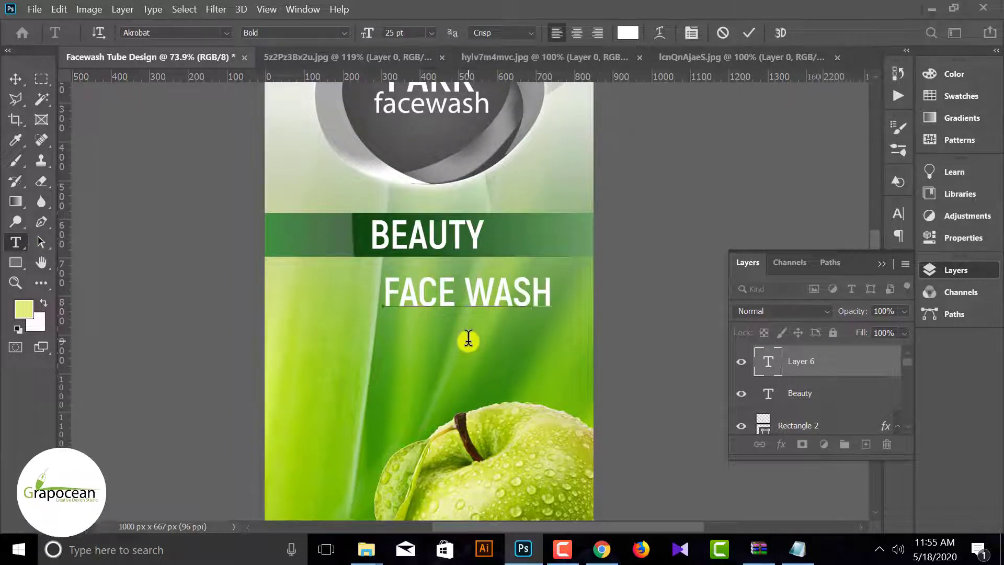
key(ctrl+a)
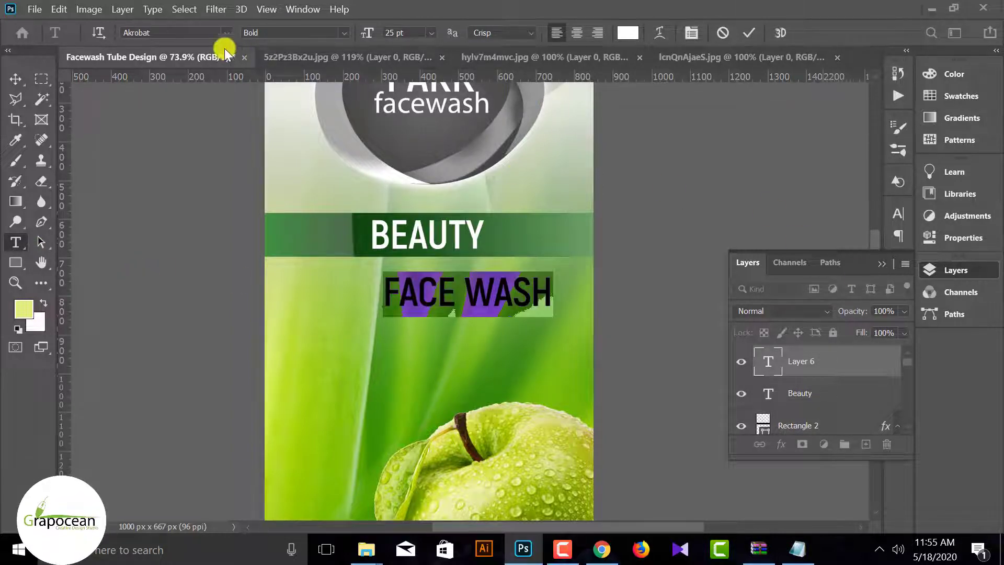
click(226, 32)
click(254, 74)
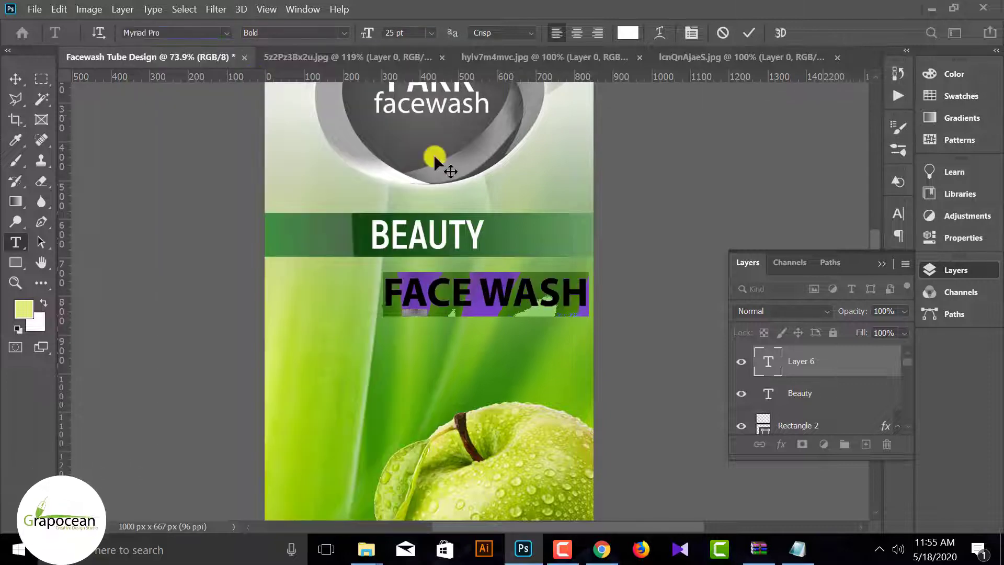
click(13, 81)
drag(476, 297, 423, 283)
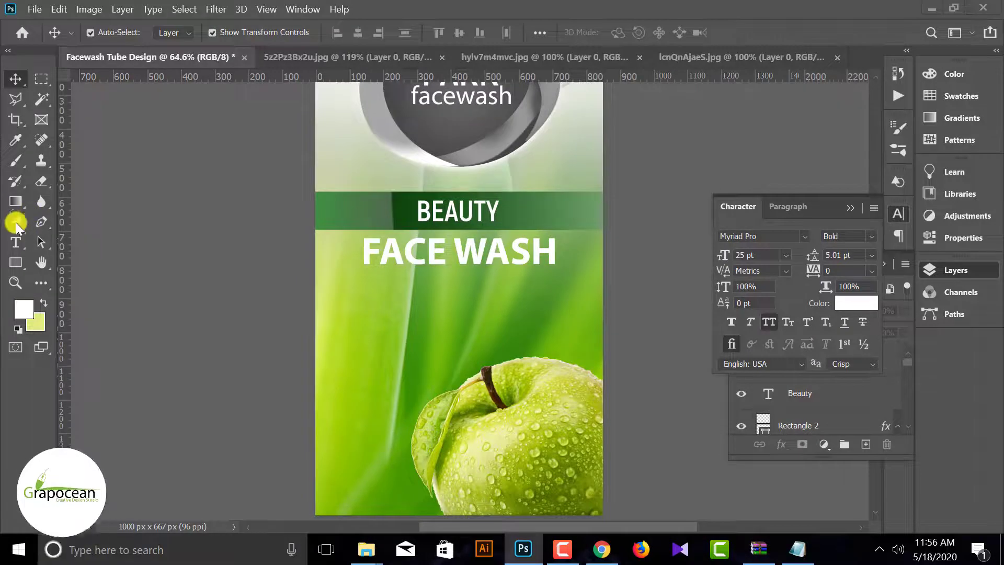
Step: Add a 4 pt, centred, Regular placeholder paragraph without All Caps under FACE WASH
click(16, 243)
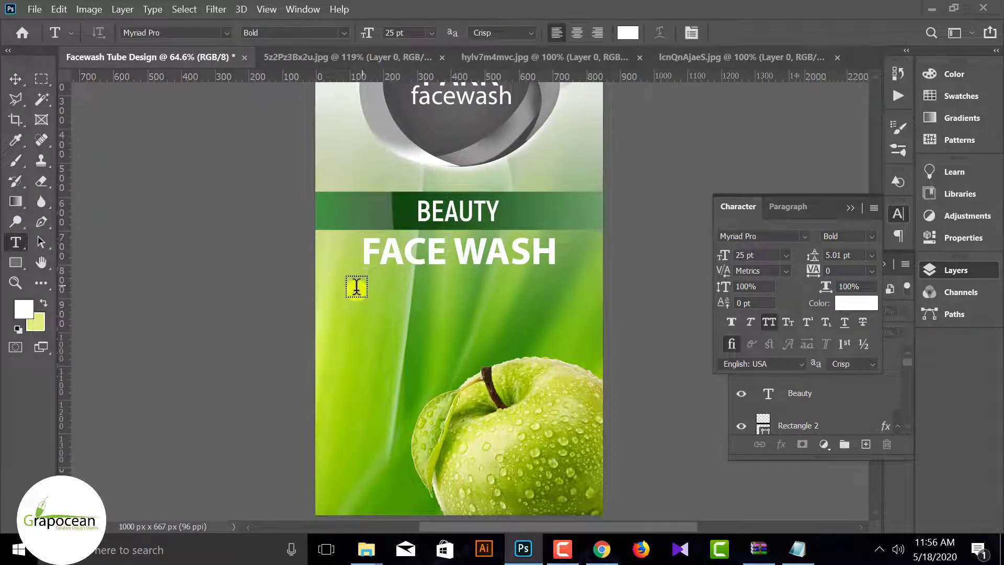
drag(360, 285, 567, 335)
drag(366, 32, 352, 34)
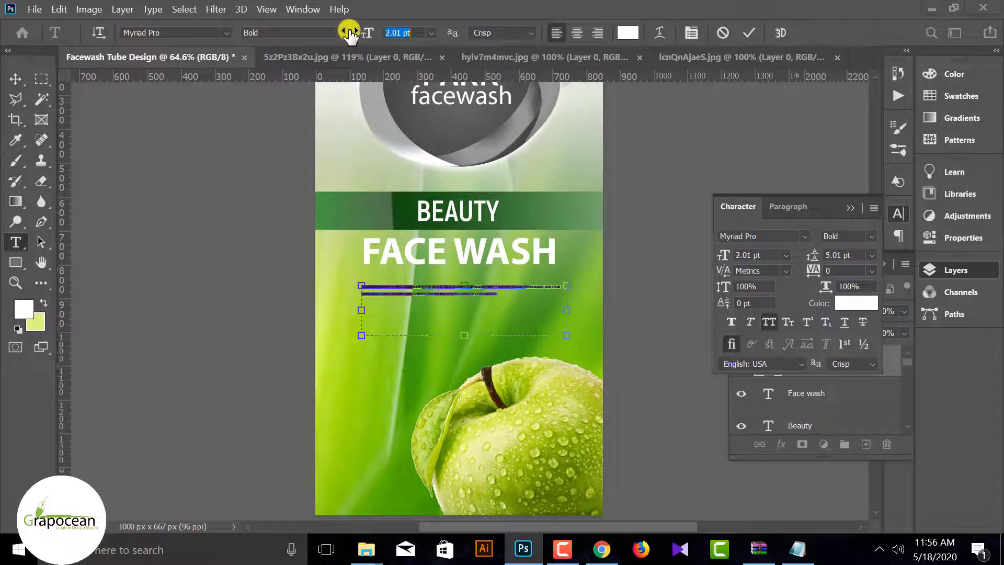
click(769, 321)
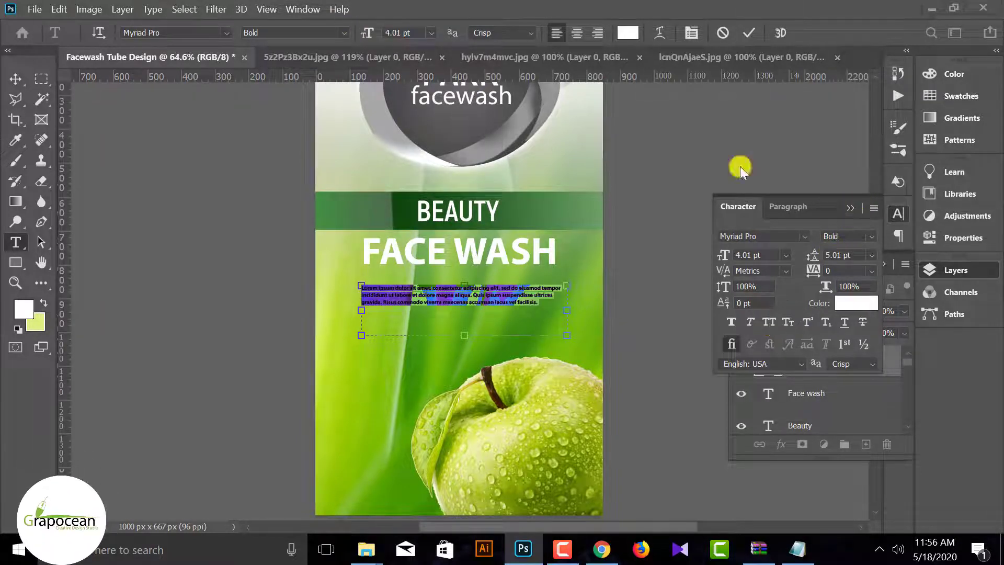
click(577, 32)
drag(565, 314, 582, 319)
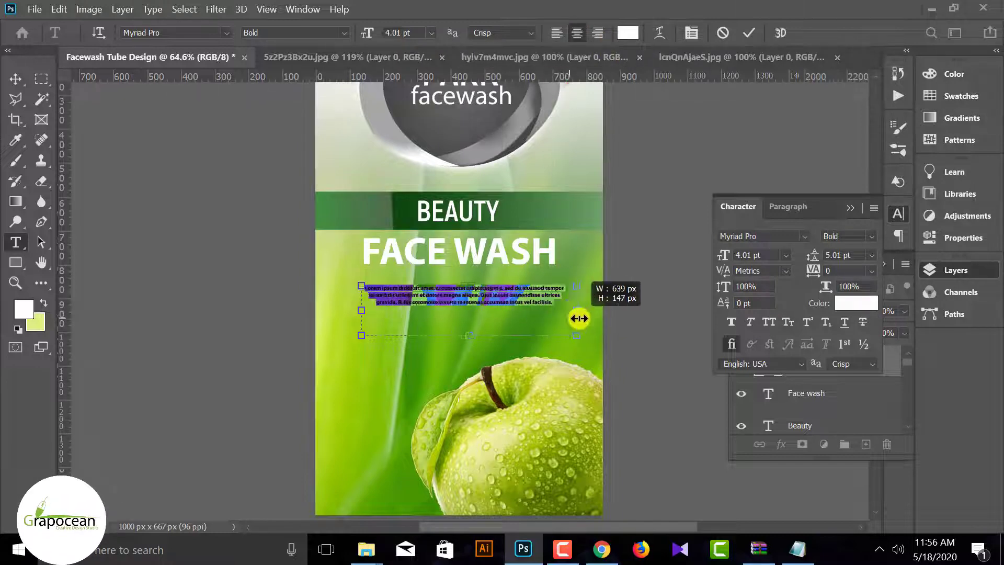
click(342, 32)
click(267, 45)
click(15, 79)
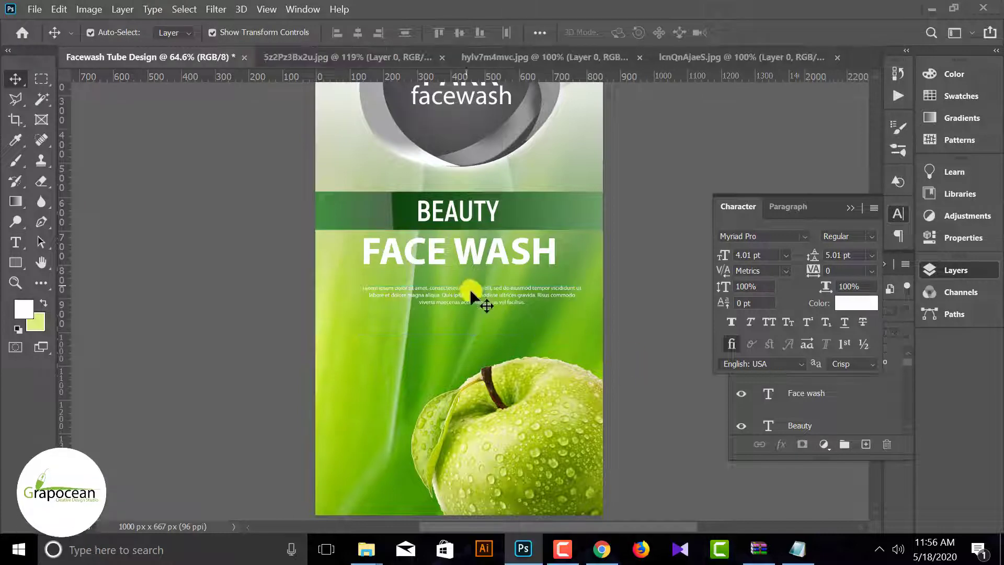
drag(470, 288, 462, 282)
Step: Start typing the 120 ML volume label in a new text line above the apple
scroll(559, 368, down, 2)
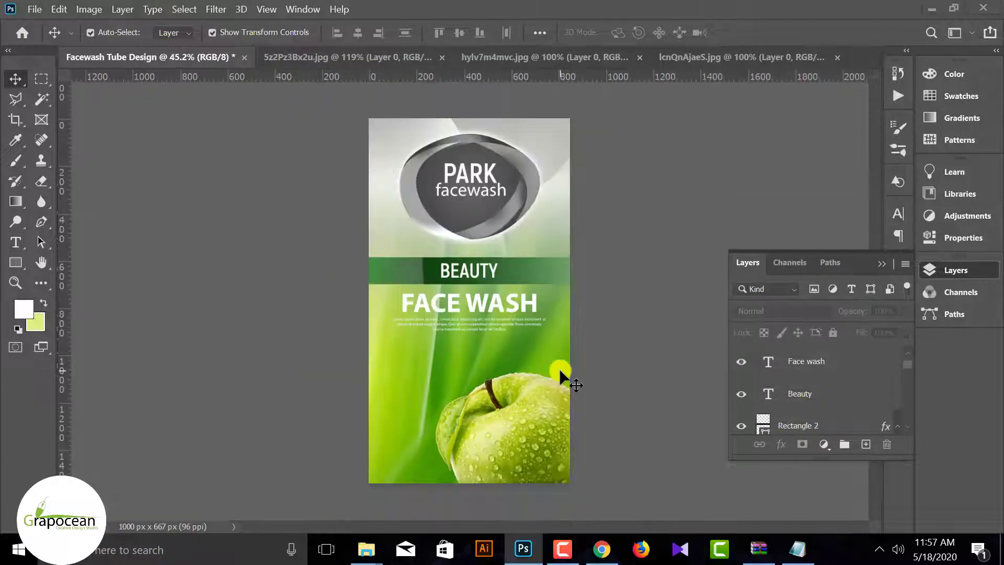
scroll(504, 392, up, 2)
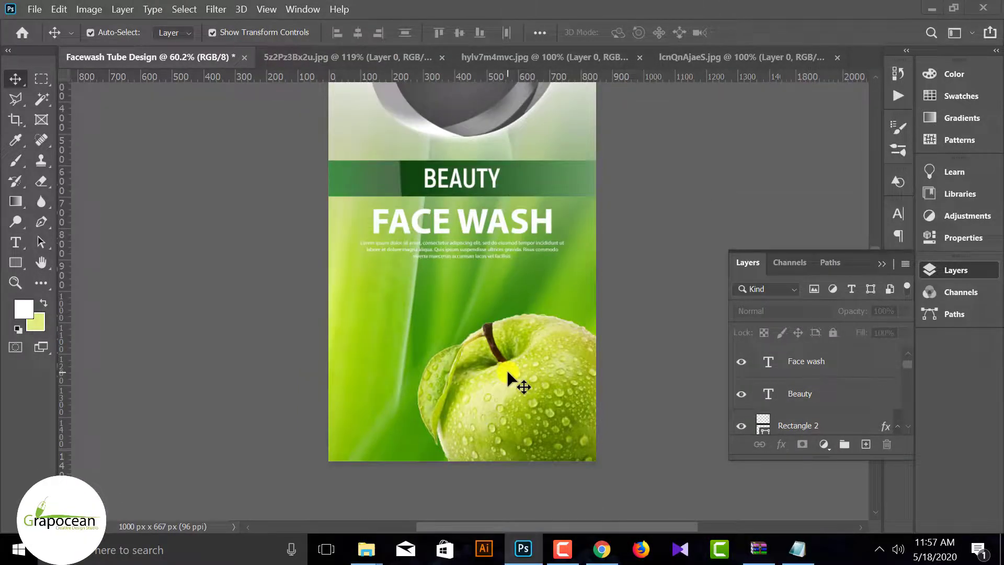
scroll(506, 368, up, 1)
scroll(506, 368, up, 2)
scroll(502, 348, down, 3)
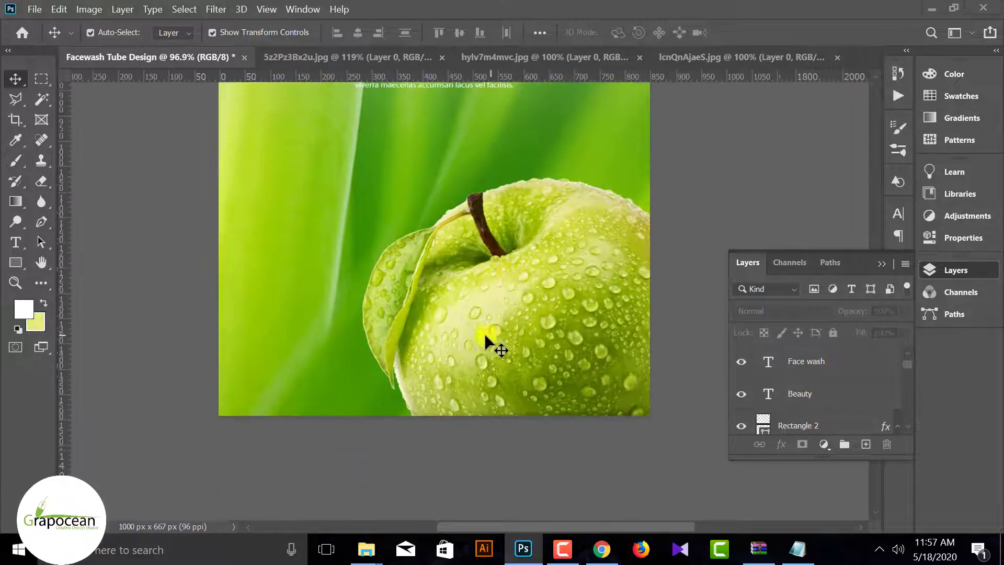
click(15, 242)
scroll(366, 225, up, 3)
click(408, 239)
text(120)
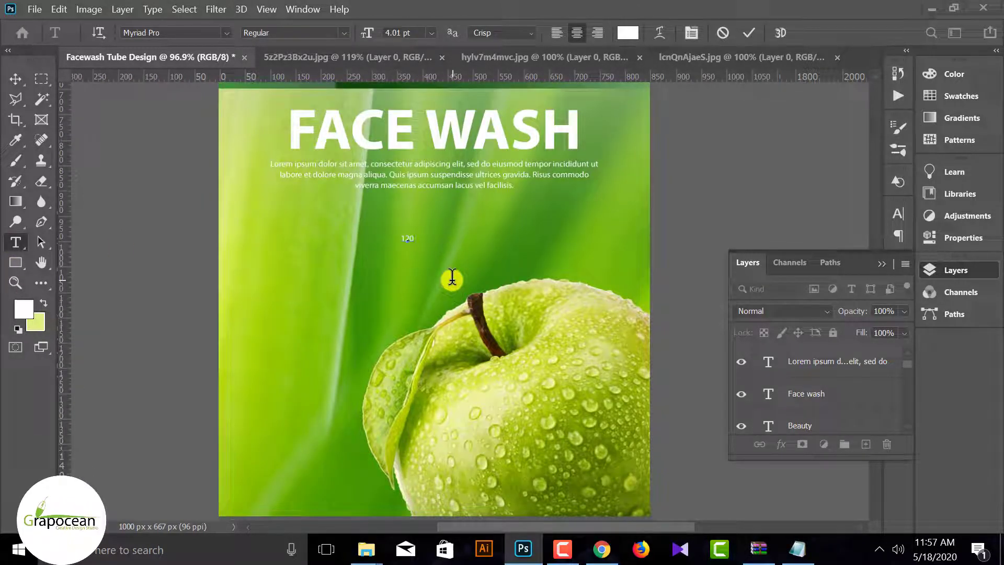
text( ML)
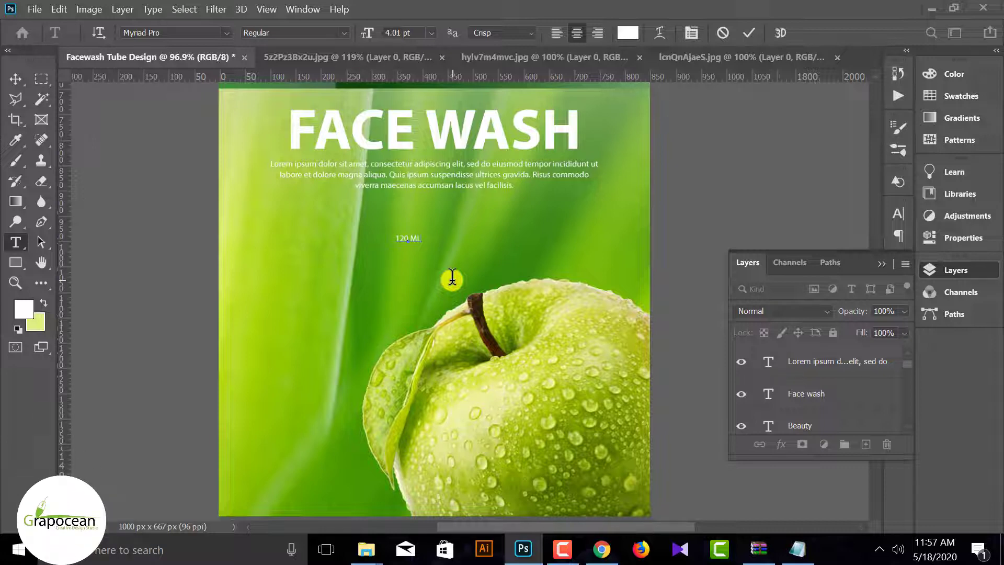
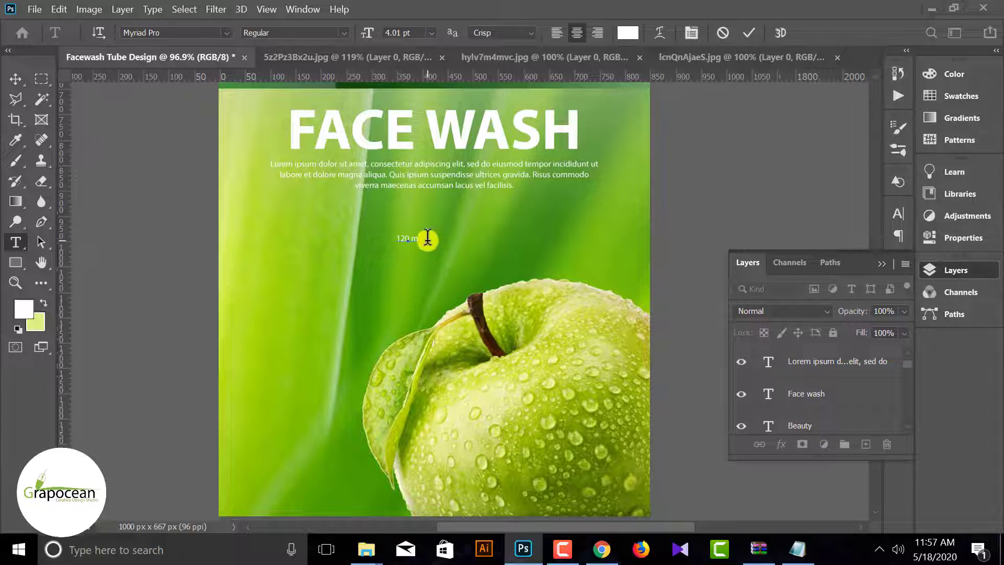
Step: Select the 120 ml text and enlarge it to 8 pt
key(ctrl+a)
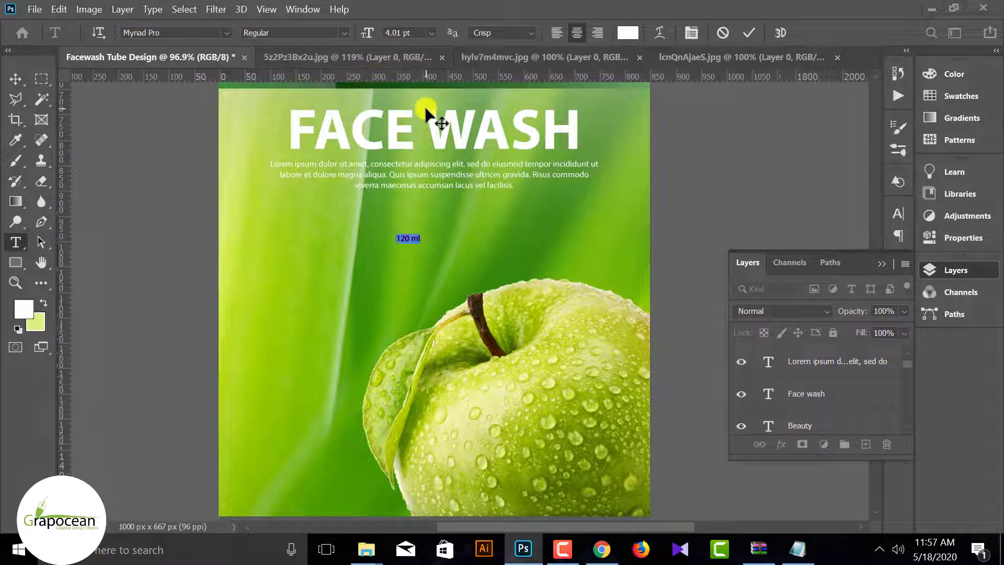
right_click(426, 114)
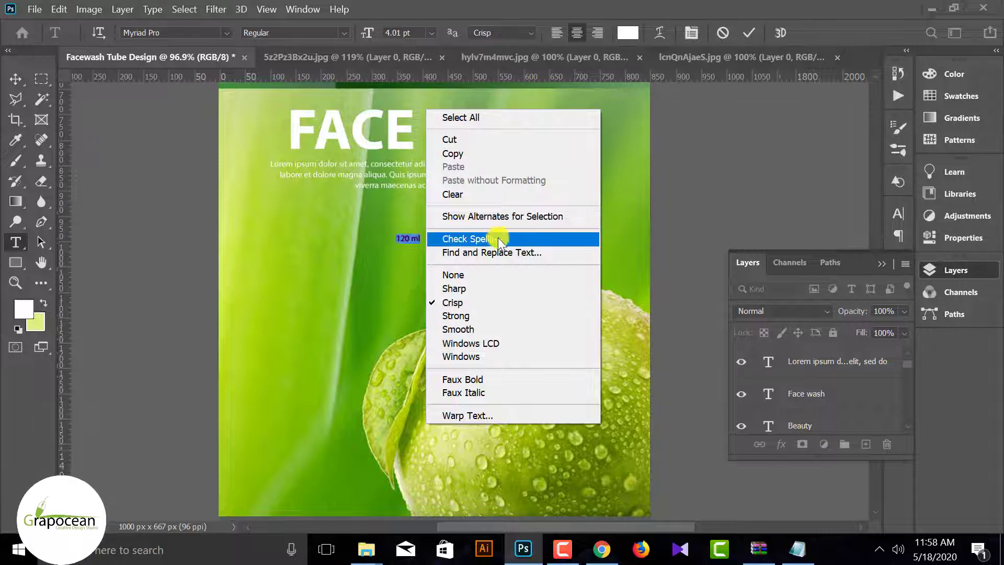
click(77, 163)
click(15, 78)
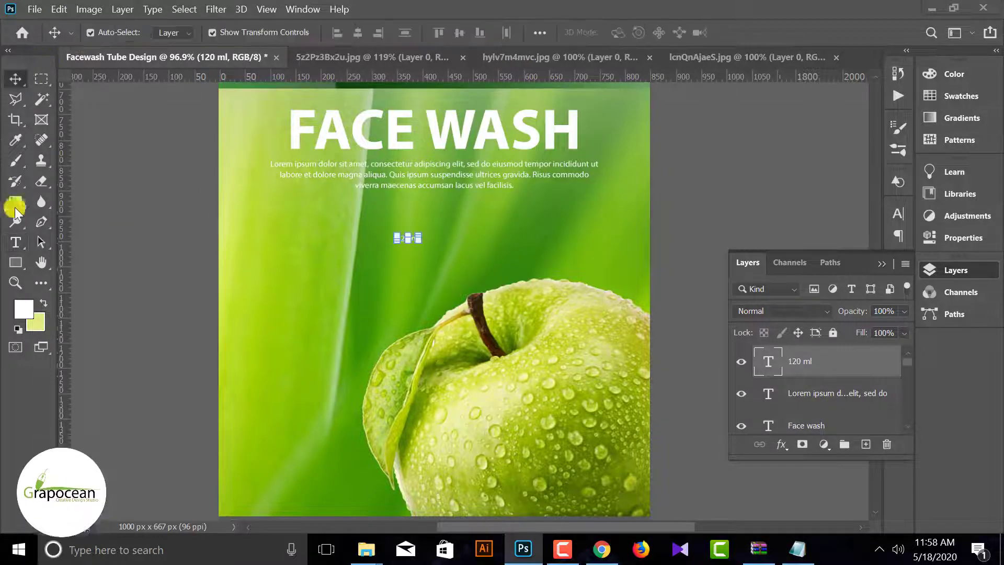
click(15, 242)
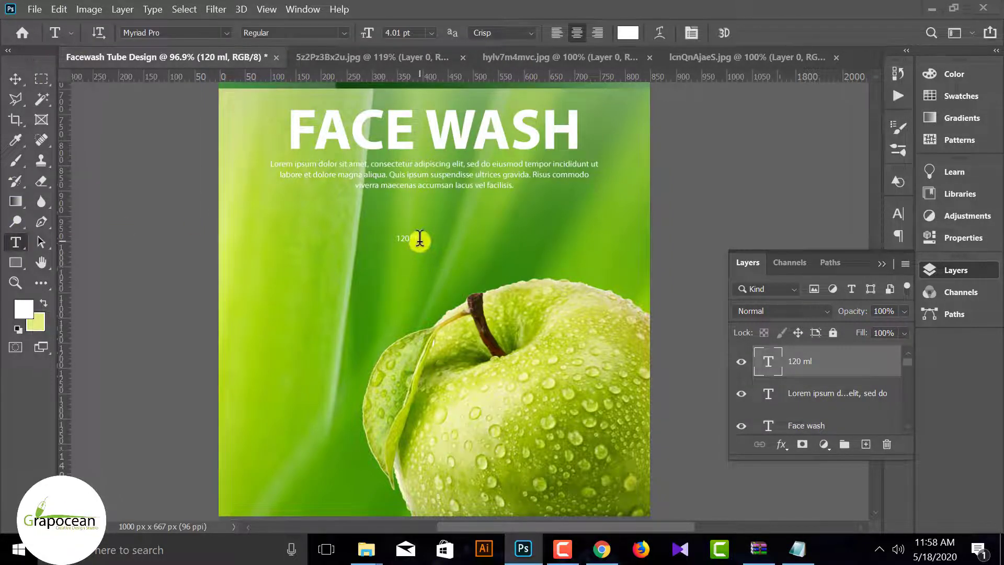
triple_click(419, 238)
scroll(408, 238, up, 5)
text(6)
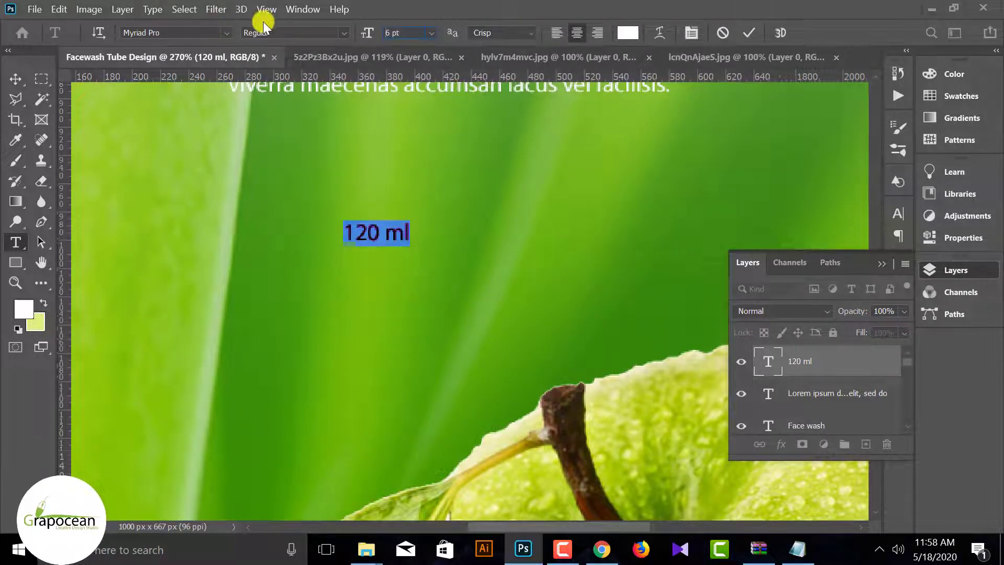
click(16, 78)
Step: Move the 120 ml text down to the label's bottom-left corner
click(235, 334)
scroll(428, 277, down, 5)
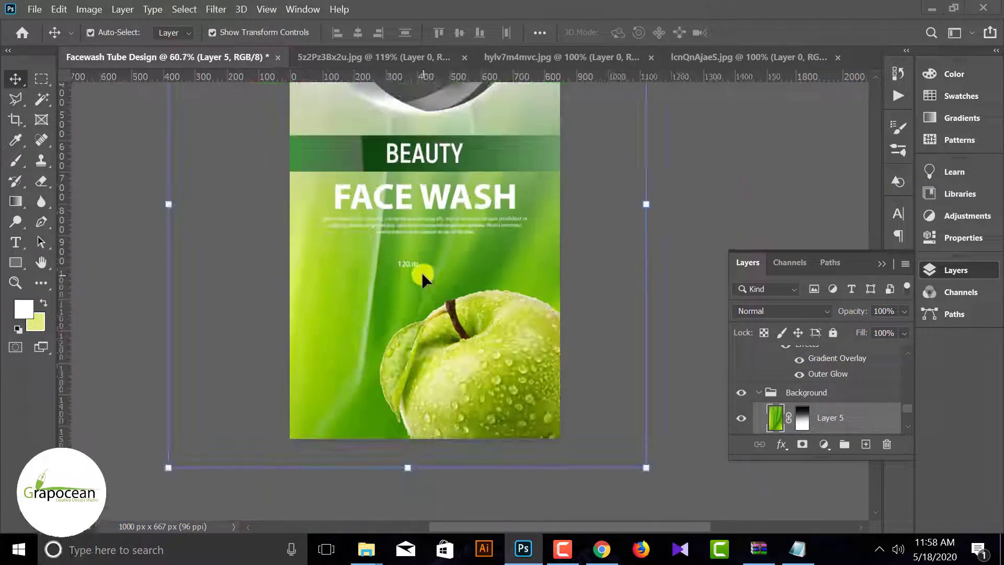
mouse_move(421, 278)
mouse_down()
mouse_move(427, 264)
mouse_move(508, 397)
mouse_up()
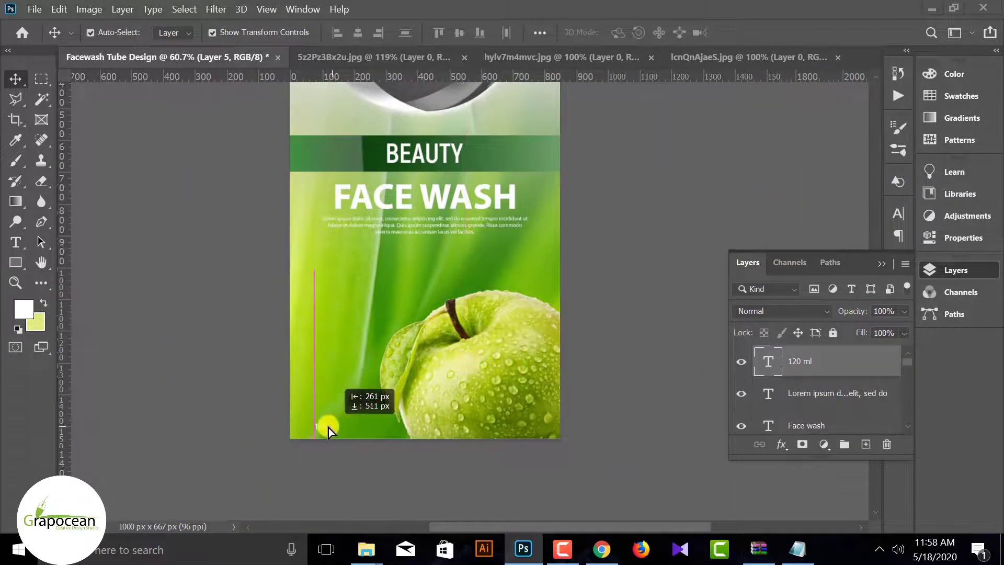
scroll(325, 415, up, 3)
mouse_move(329, 428)
mouse_down()
mouse_move(332, 397)
mouse_move(383, 398)
mouse_up()
Step: Fine-tune the 120 ml text size and check its placement on the label
click(15, 243)
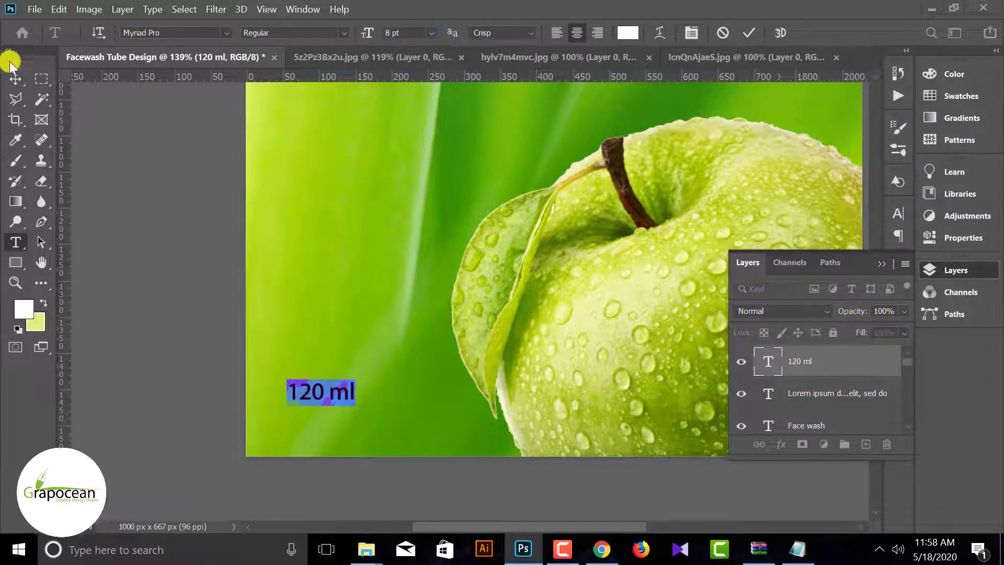
click(16, 78)
scroll(539, 402, down, 4)
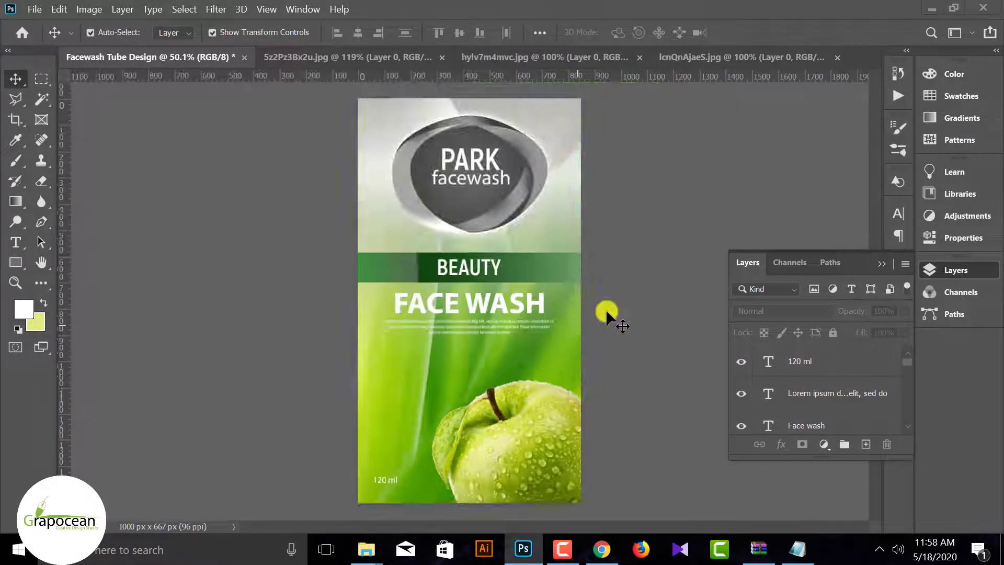
scroll(556, 379, up, 3)
scroll(557, 378, down, 2)
scroll(556, 379, down, 1)
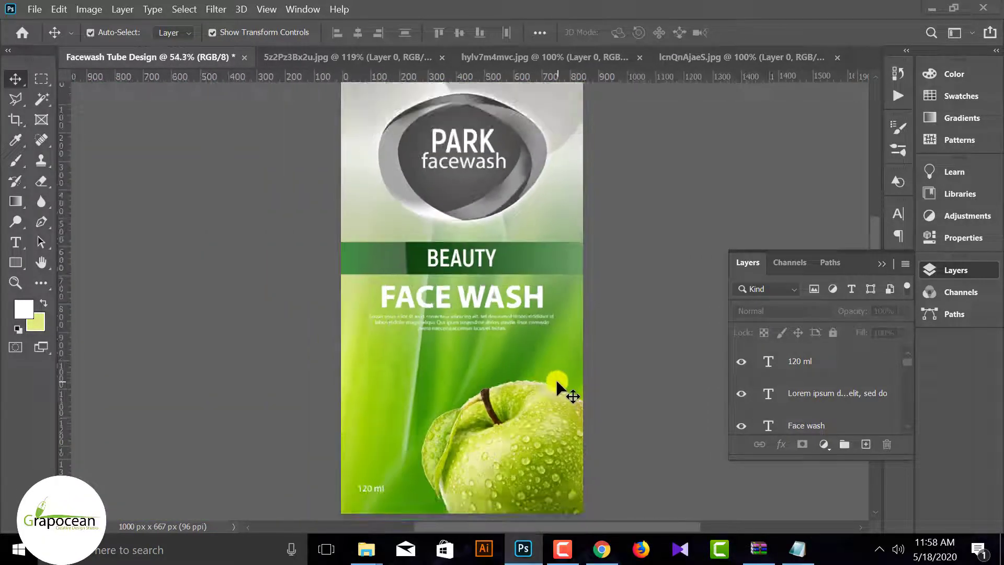
scroll(556, 379, up, 2)
scroll(556, 379, up, 2)
Step: Add the text line 'For Beautiful woman' below the description paragraph
click(14, 242)
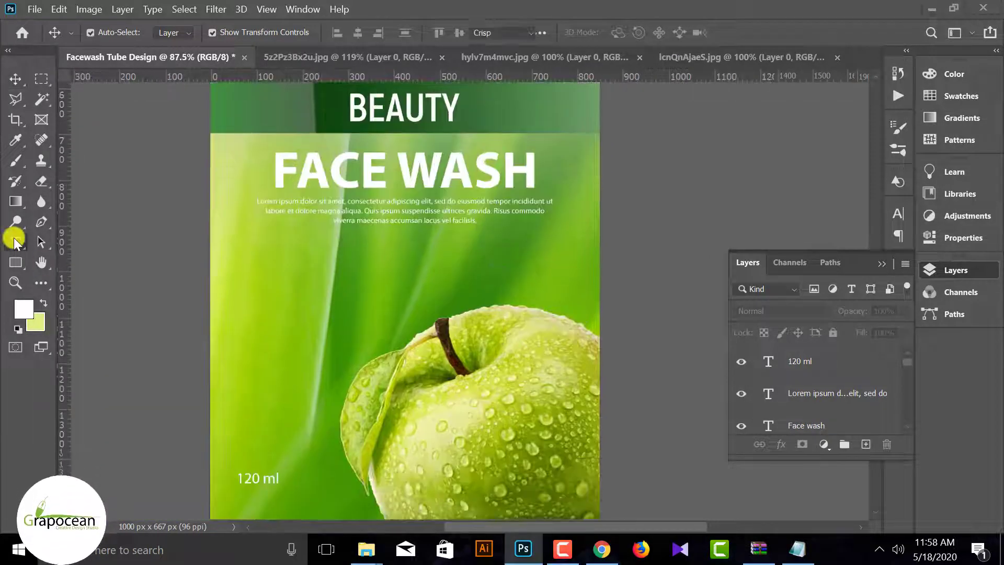
click(450, 293)
text(For)
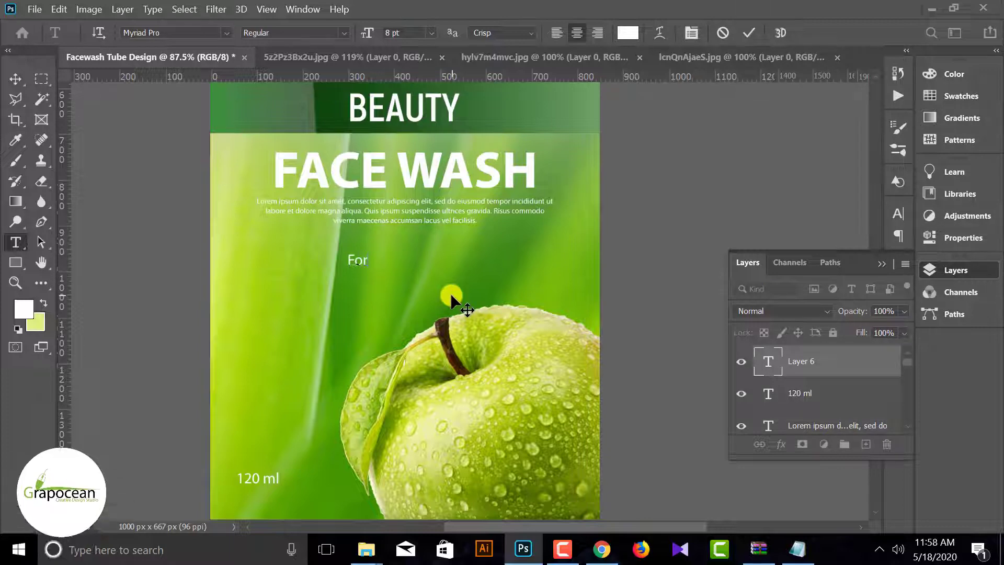
text( Beautiful)
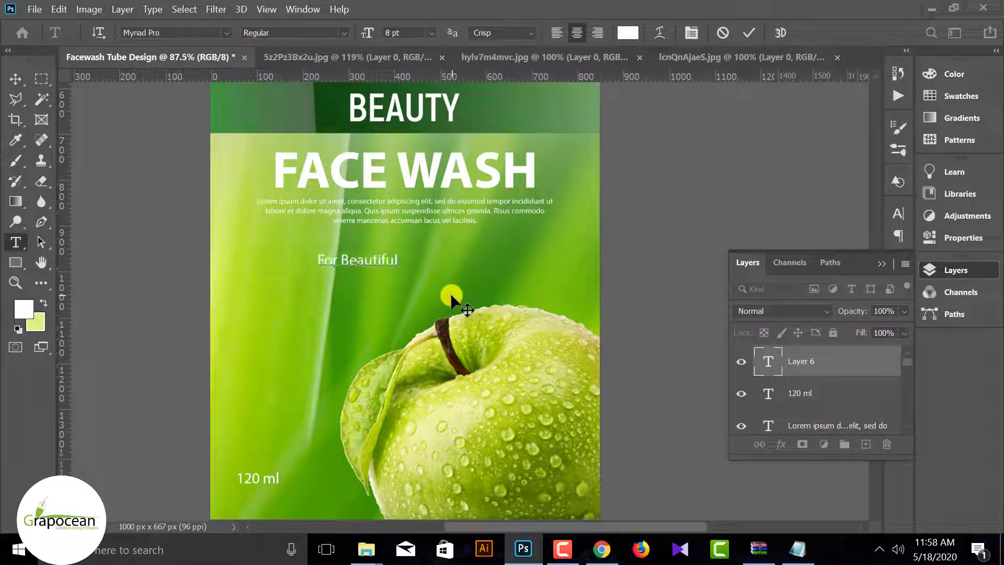
text( WOman)
key(BackSpace)
key(BackSpace)
key(BackSpace)
key(BackSpace)
text(w)
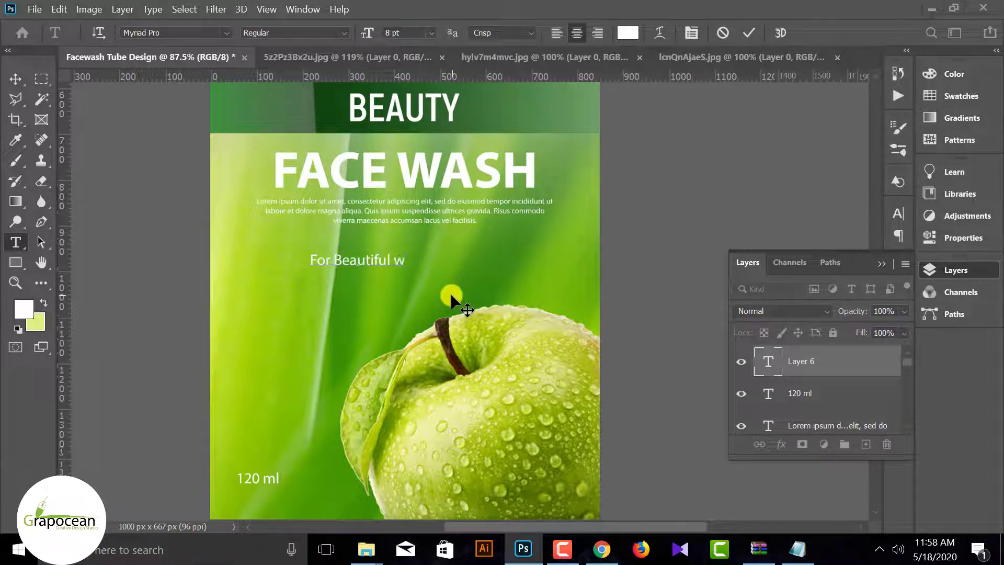
text(oman)
drag(442, 262, 5, 65)
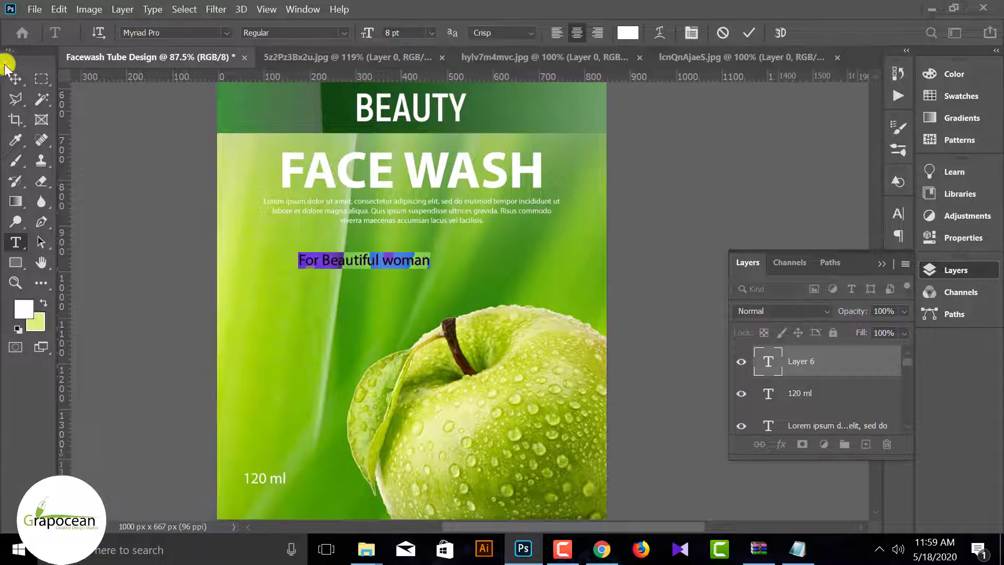
click(15, 77)
Step: Position the 'For Beautiful woman' tagline centred beneath the description
drag(386, 264, 434, 253)
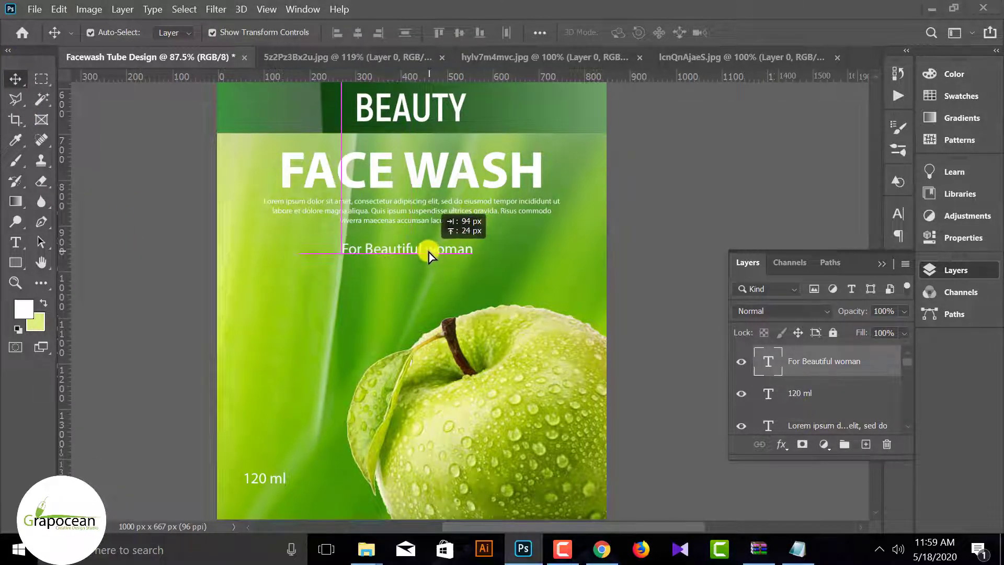
drag(434, 252, 429, 252)
scroll(908, 399, down, 5)
scroll(825, 419, down, 5)
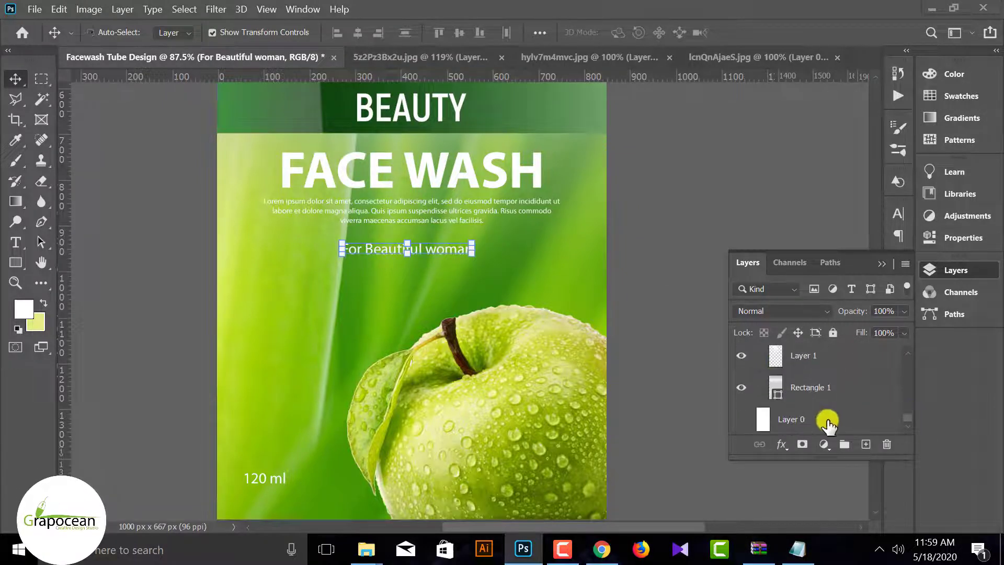
click(816, 419)
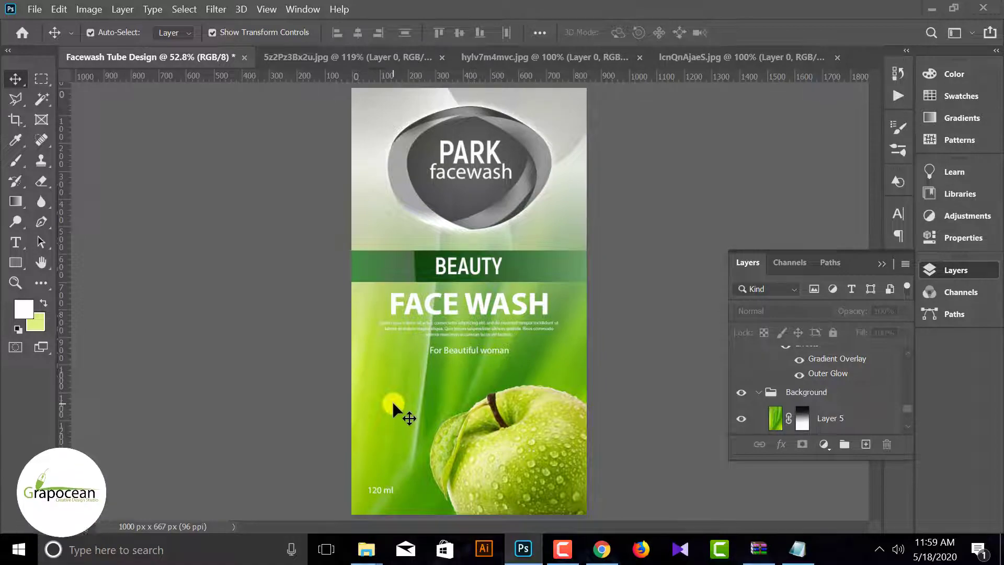
scroll(392, 400, down, 3)
scroll(497, 303, up, 2)
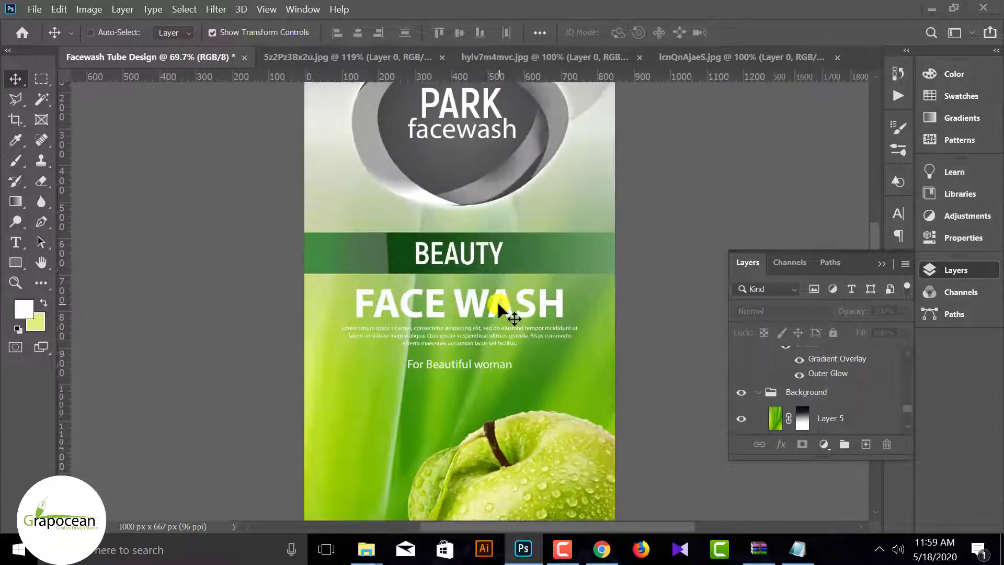